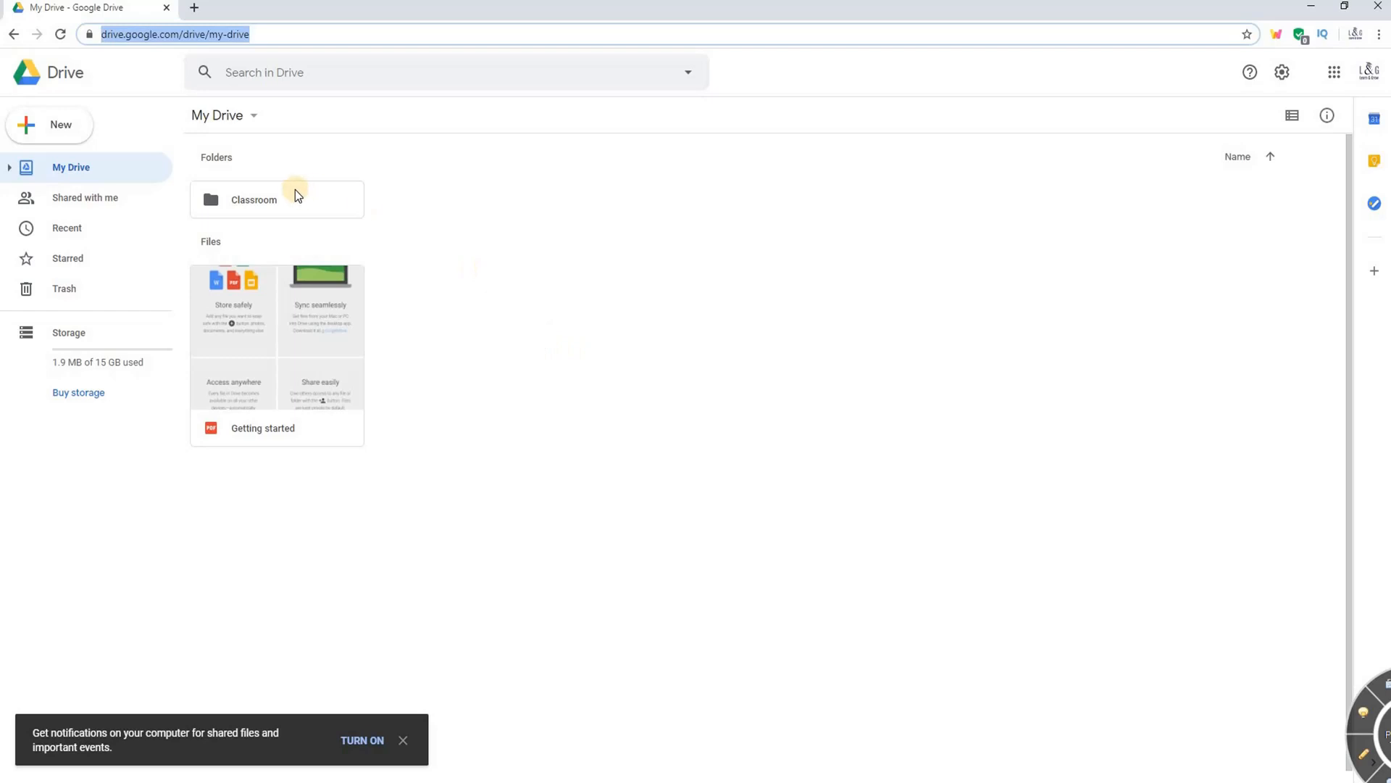
Step: Start a new Google Form from a template to open the template gallery
left_click(64, 124)
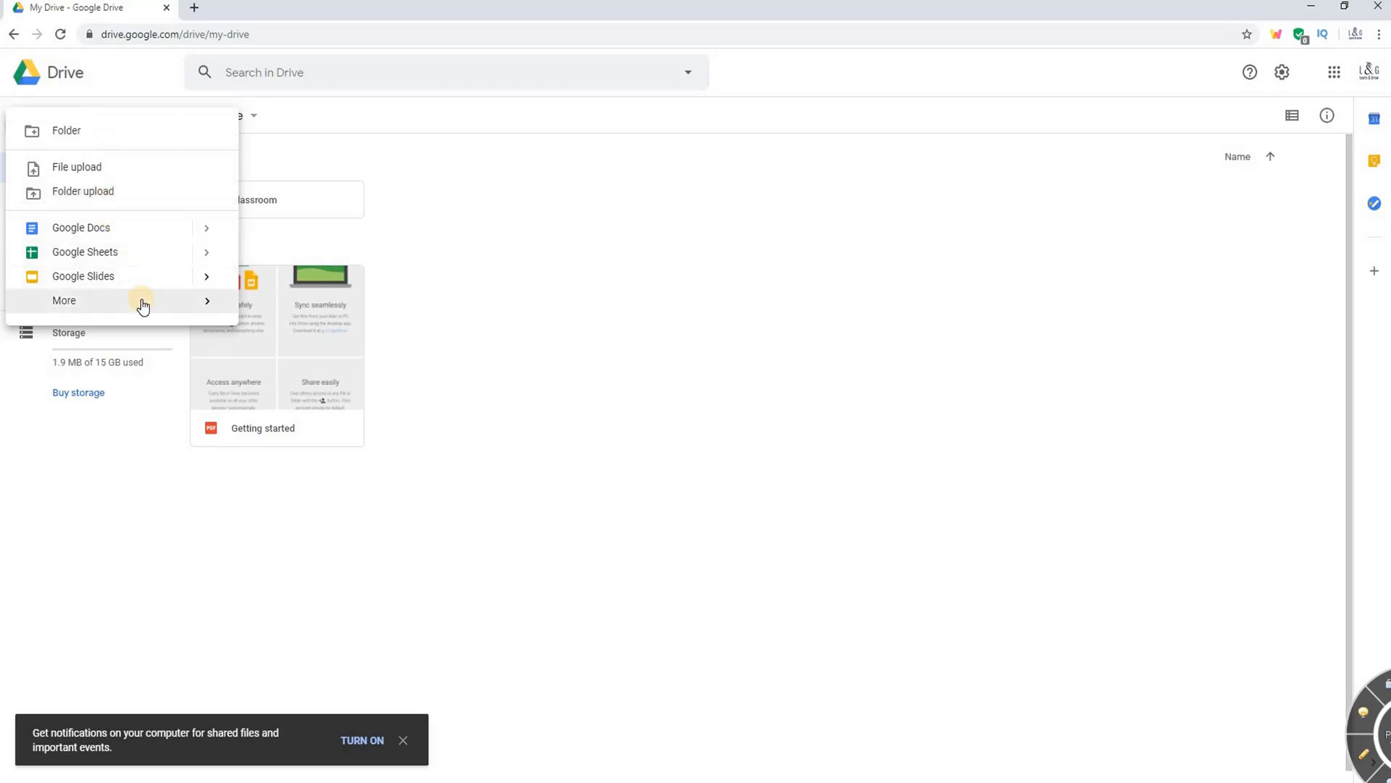
mouse_move(143, 305)
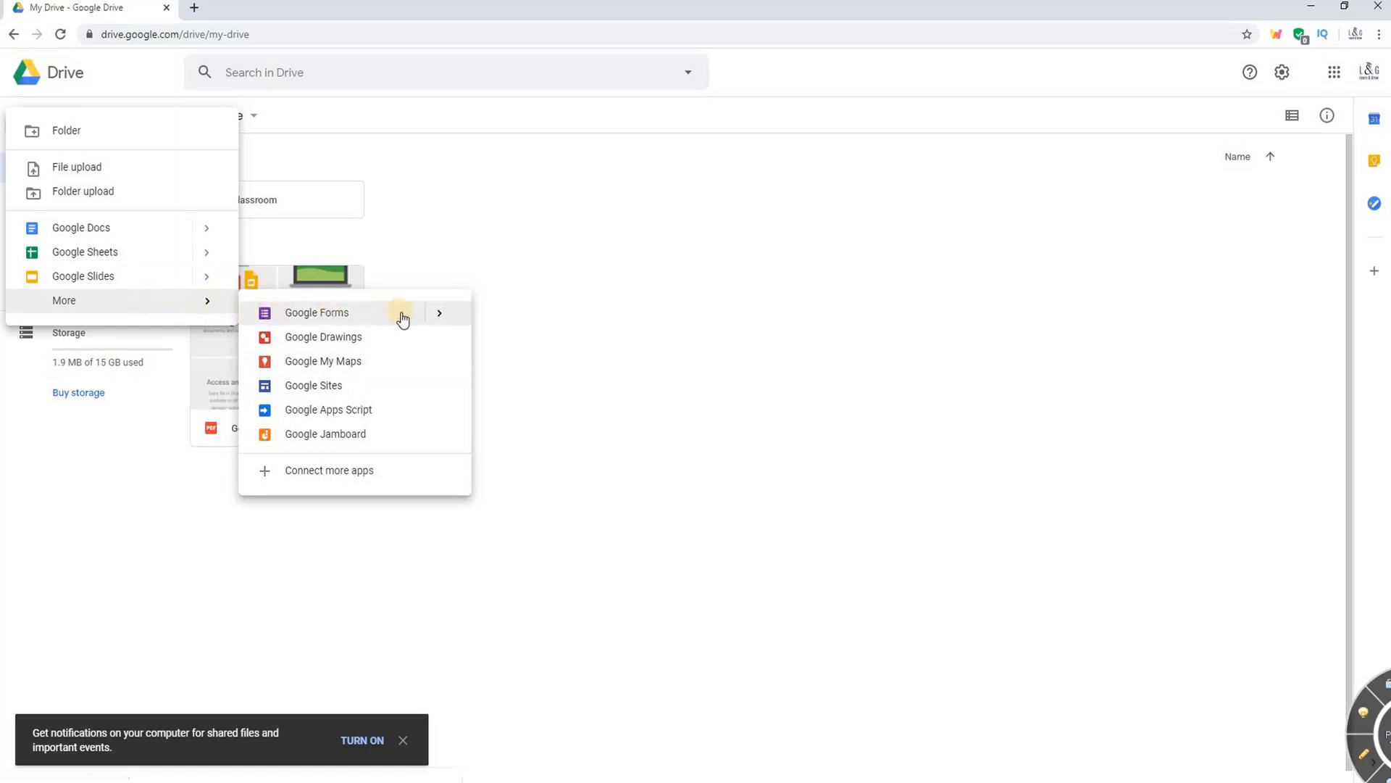
mouse_move(438, 316)
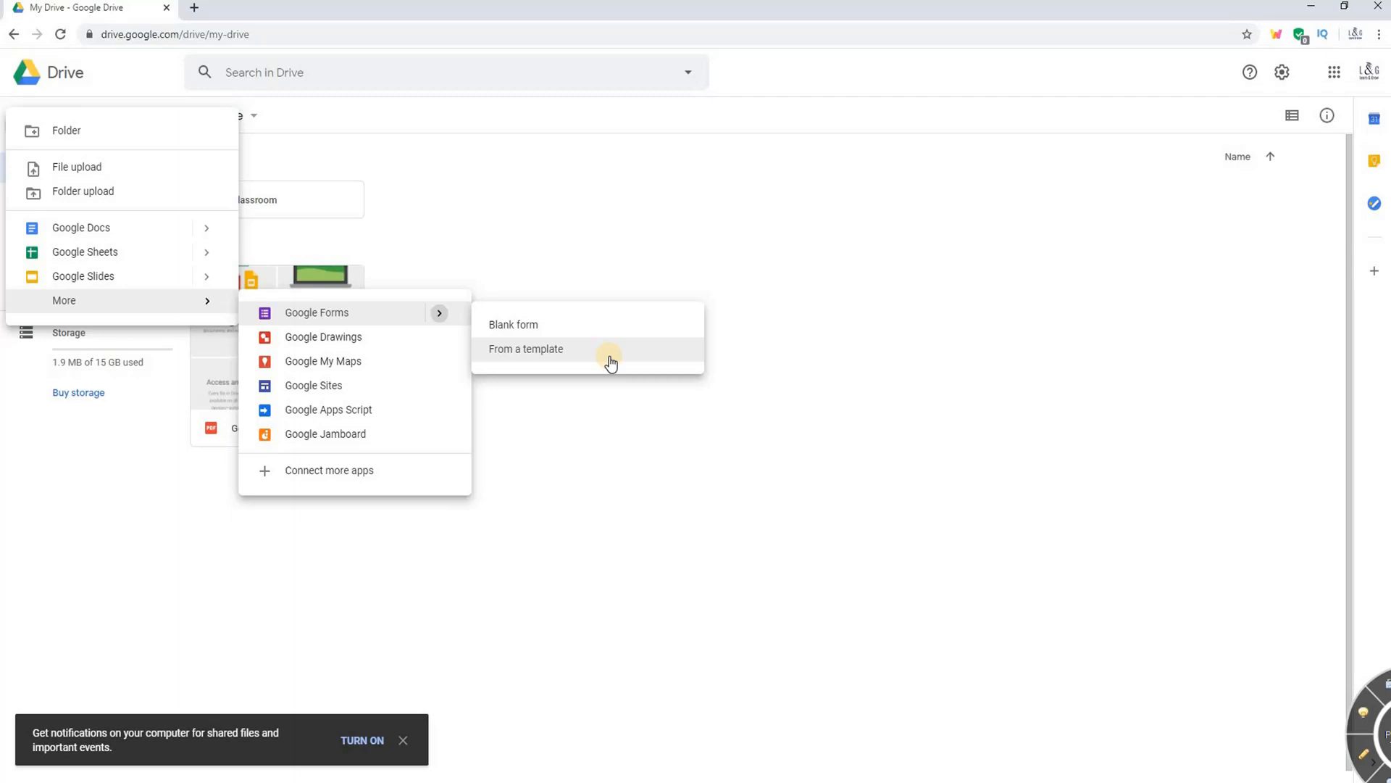
left_click(555, 351)
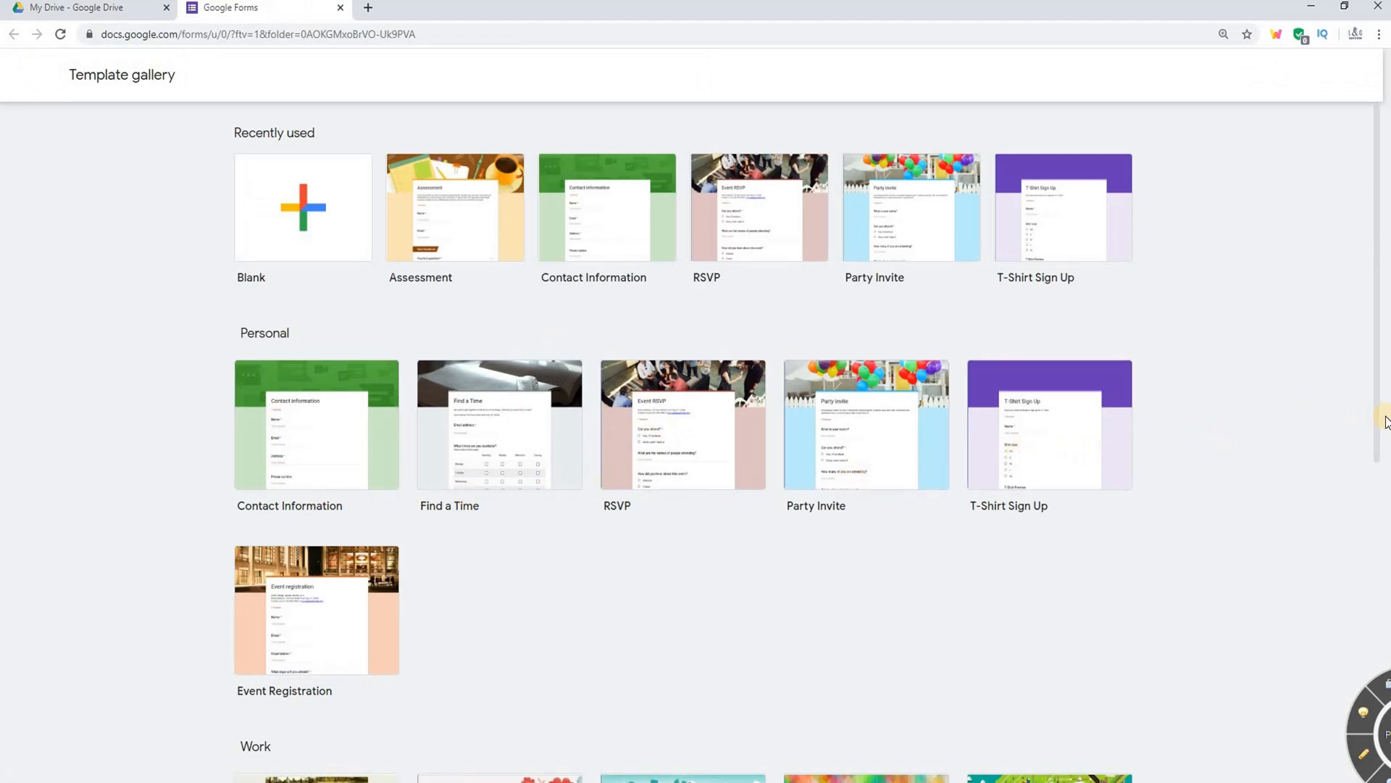
Step: Create a form from the Assessment template in the Education section of the gallery
left_click_drag(1380, 421, 1381, 585)
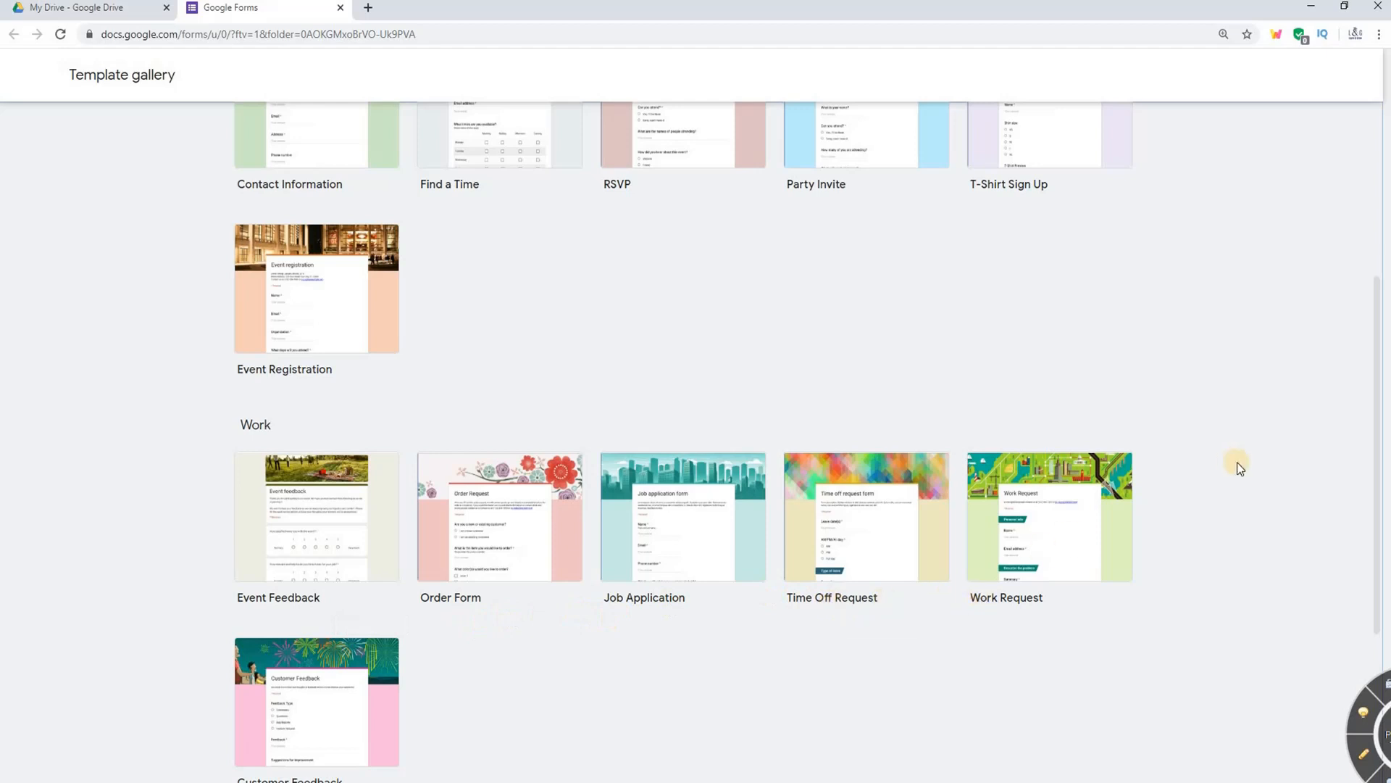
left_click_drag(1381, 438, 1384, 516)
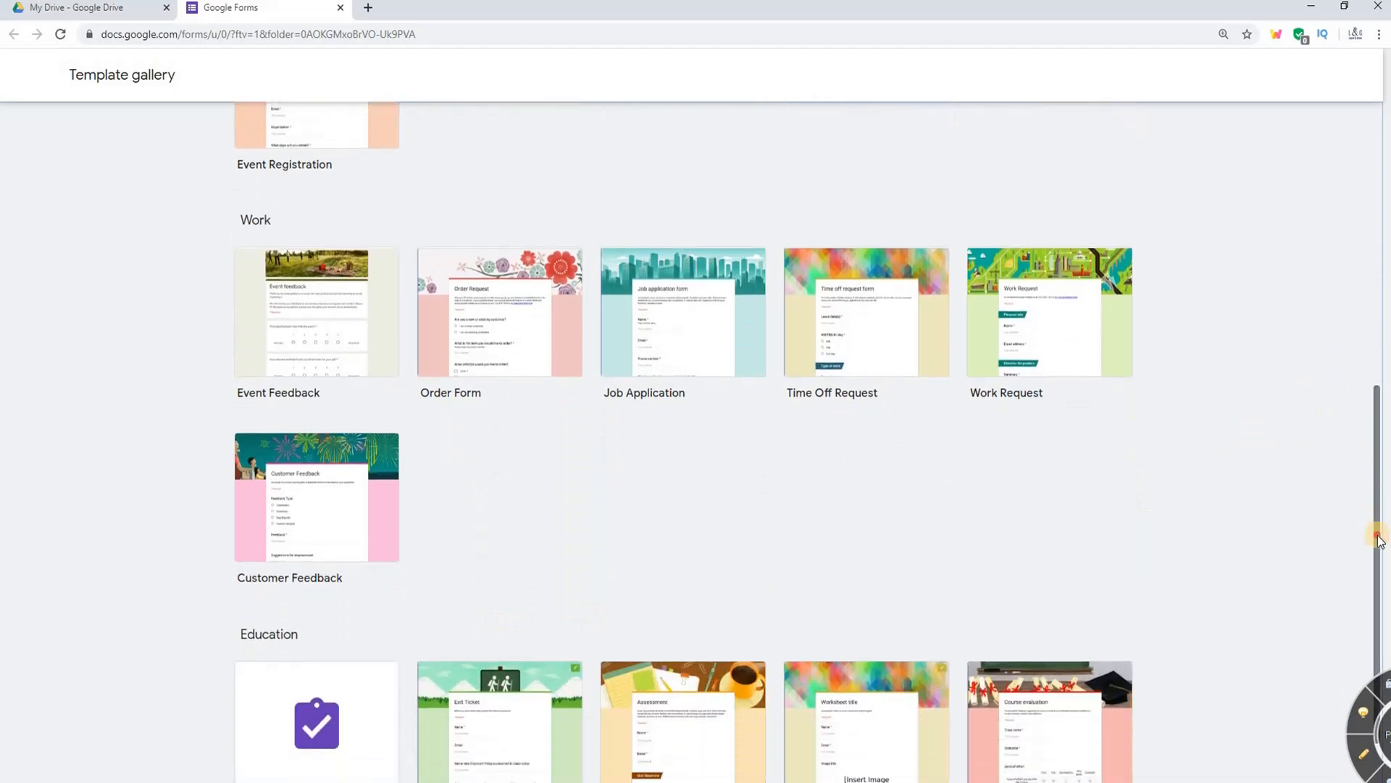
scroll(1376, 551, "down", 1)
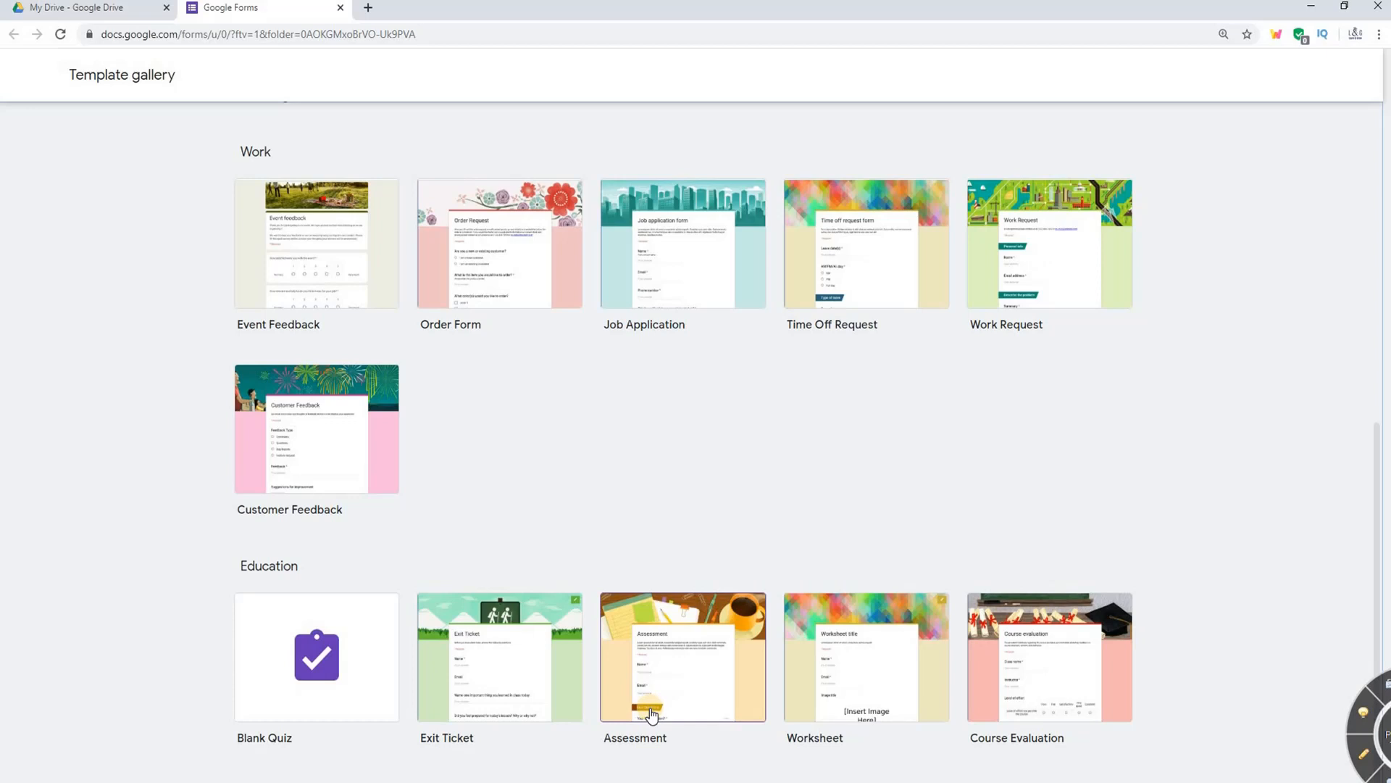
left_click(722, 691)
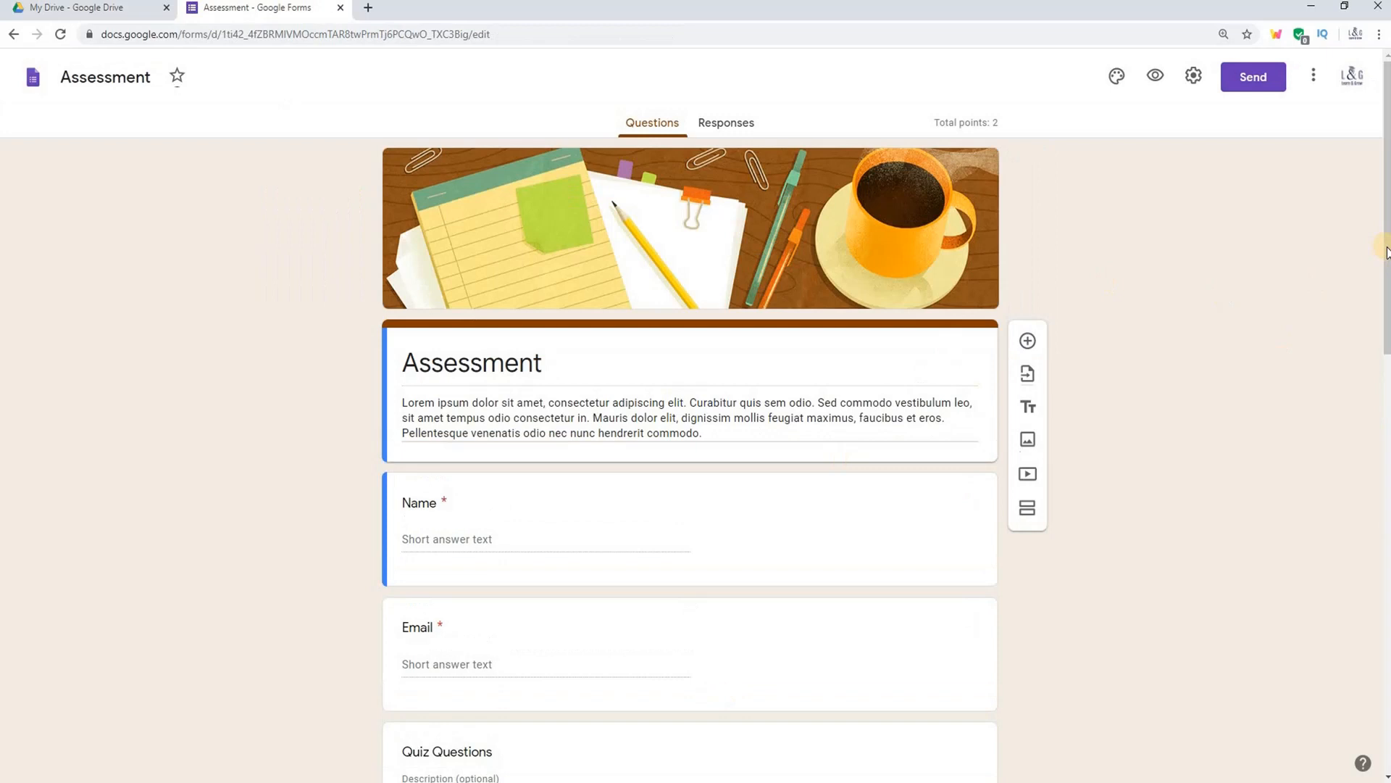
Step: Rename the form file as "Quiz # 1"
left_click_drag(1387, 255, 1388, 303)
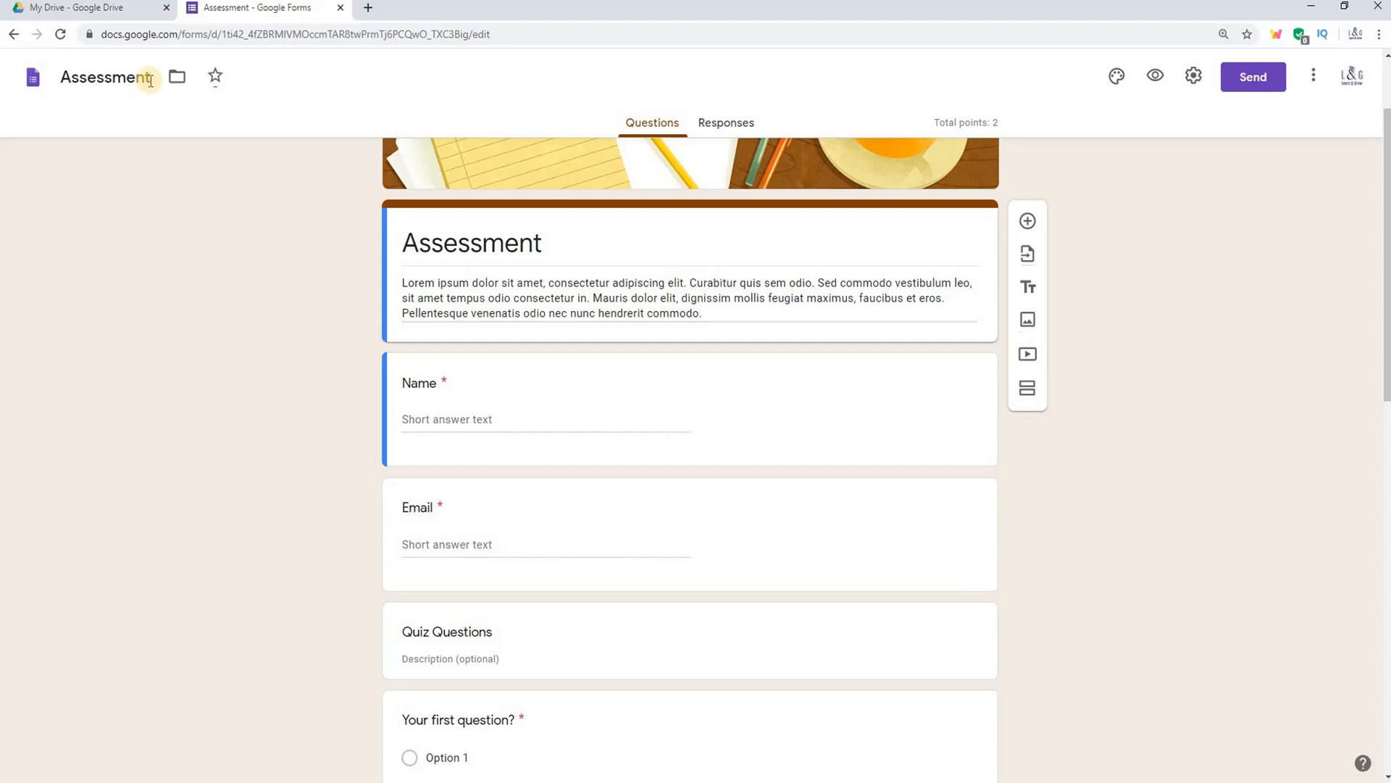
left_click(150, 81)
key("BackSpace")
key("BackSpace")
key("BackSpace")
key("BackSpace")
key("BackSpace")
key("BackSpace")
key("BackSpace")
key("BackSpace")
key("BackSpace")
key("BackSpace")
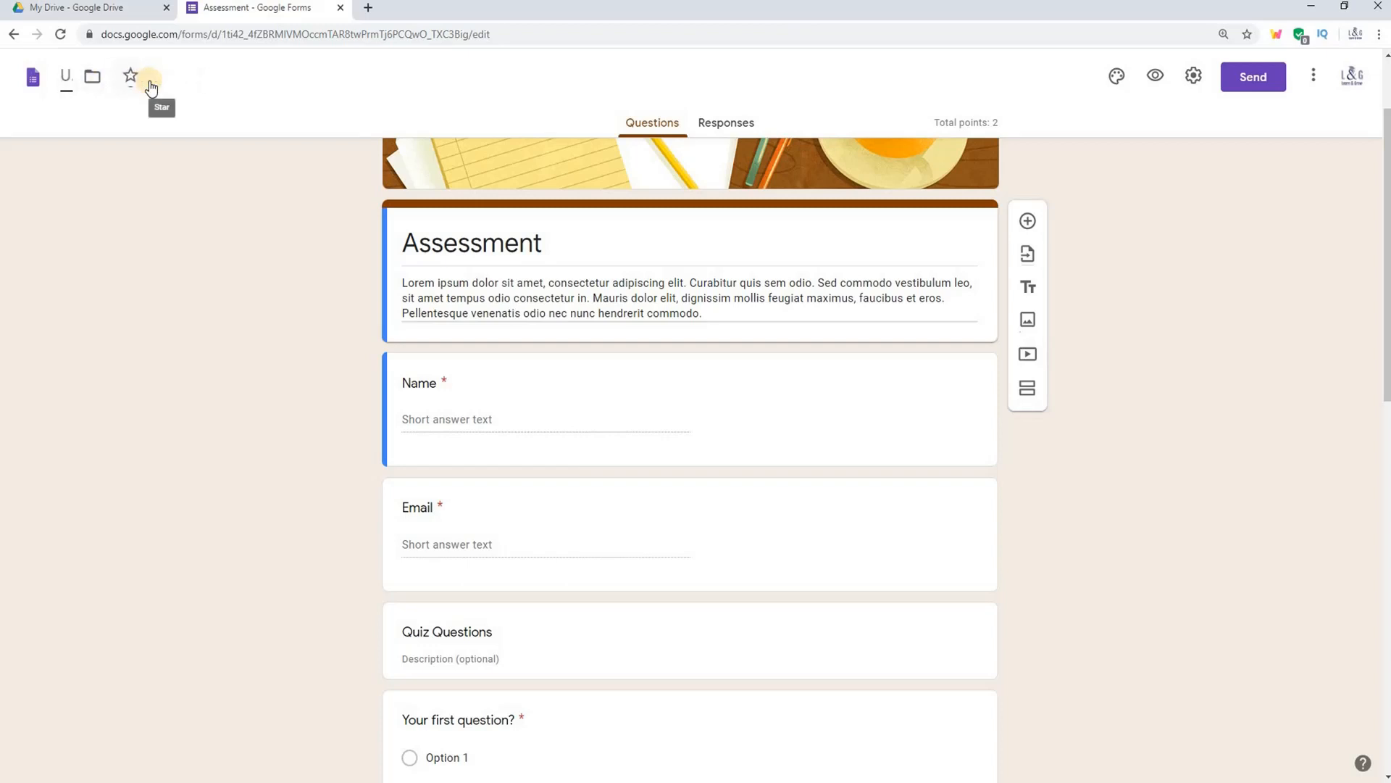
type("Quiz # 1")
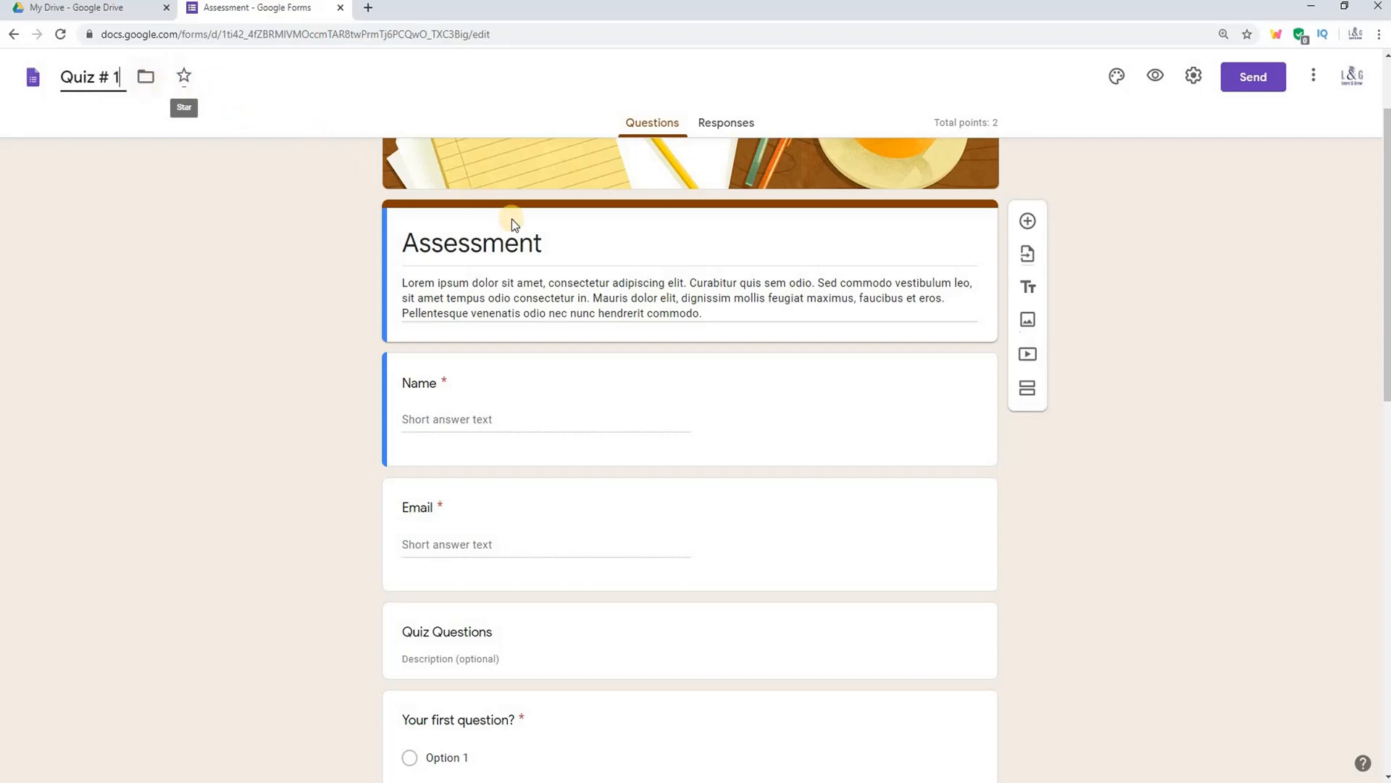
Step: Clear the Assessment title at the head of the form and let it take over the file name "Quiz # 1"
double_click(544, 244)
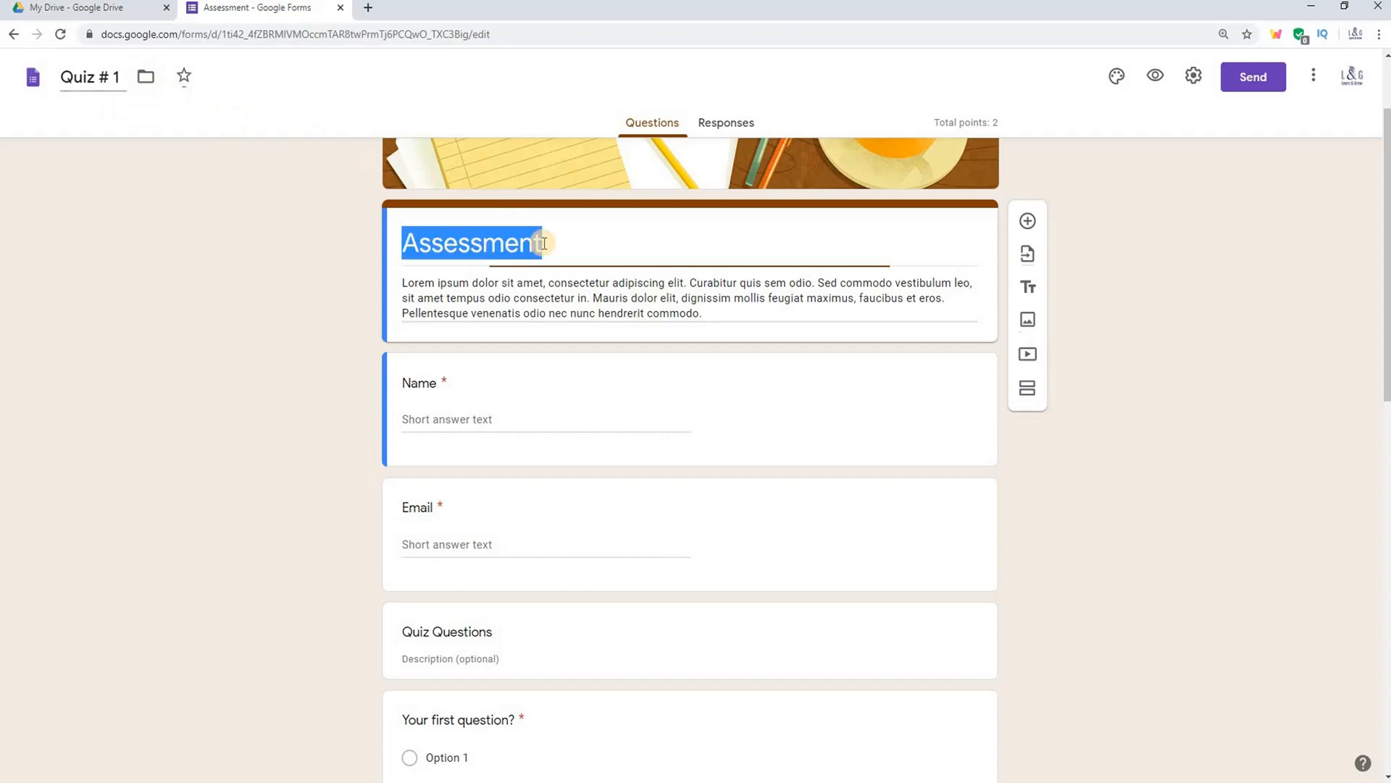
key("BackSpace")
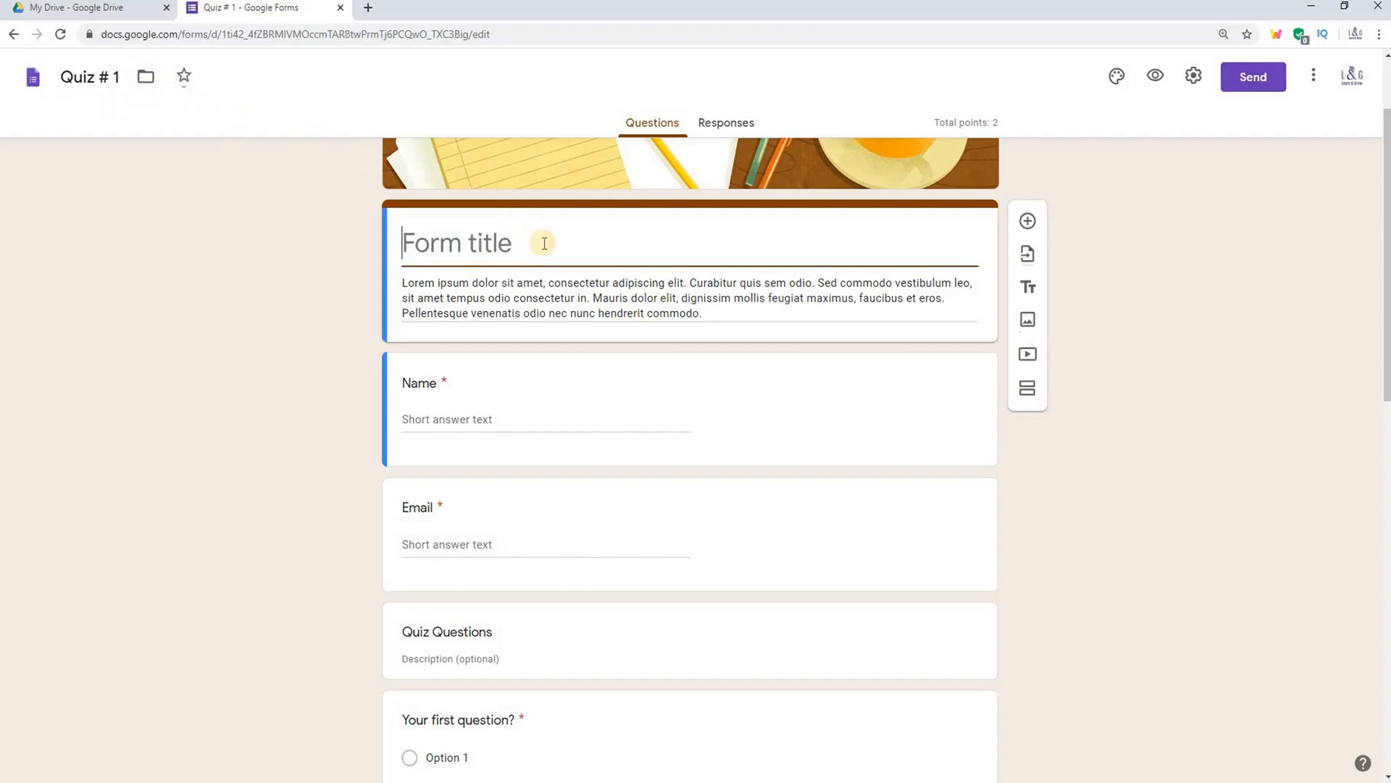
left_click(86, 78)
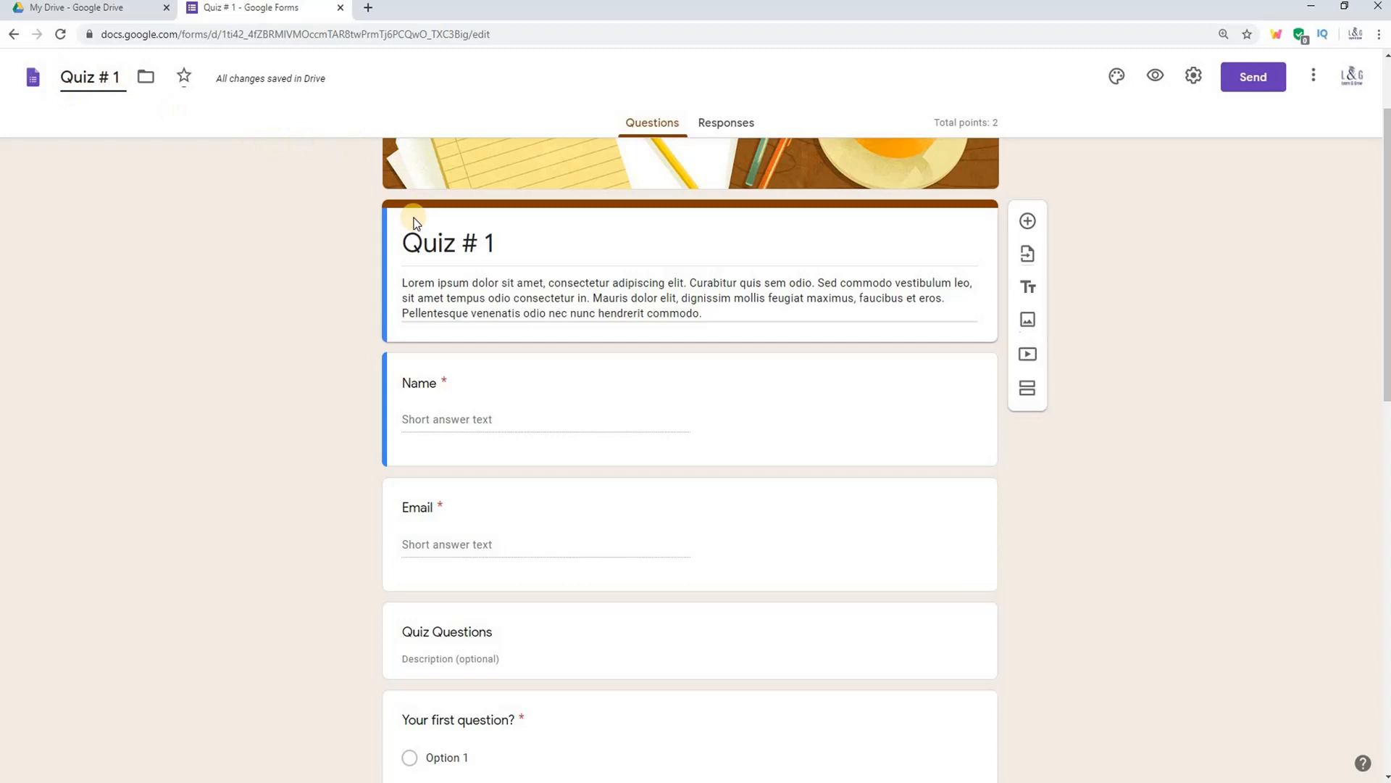
left_click(519, 241)
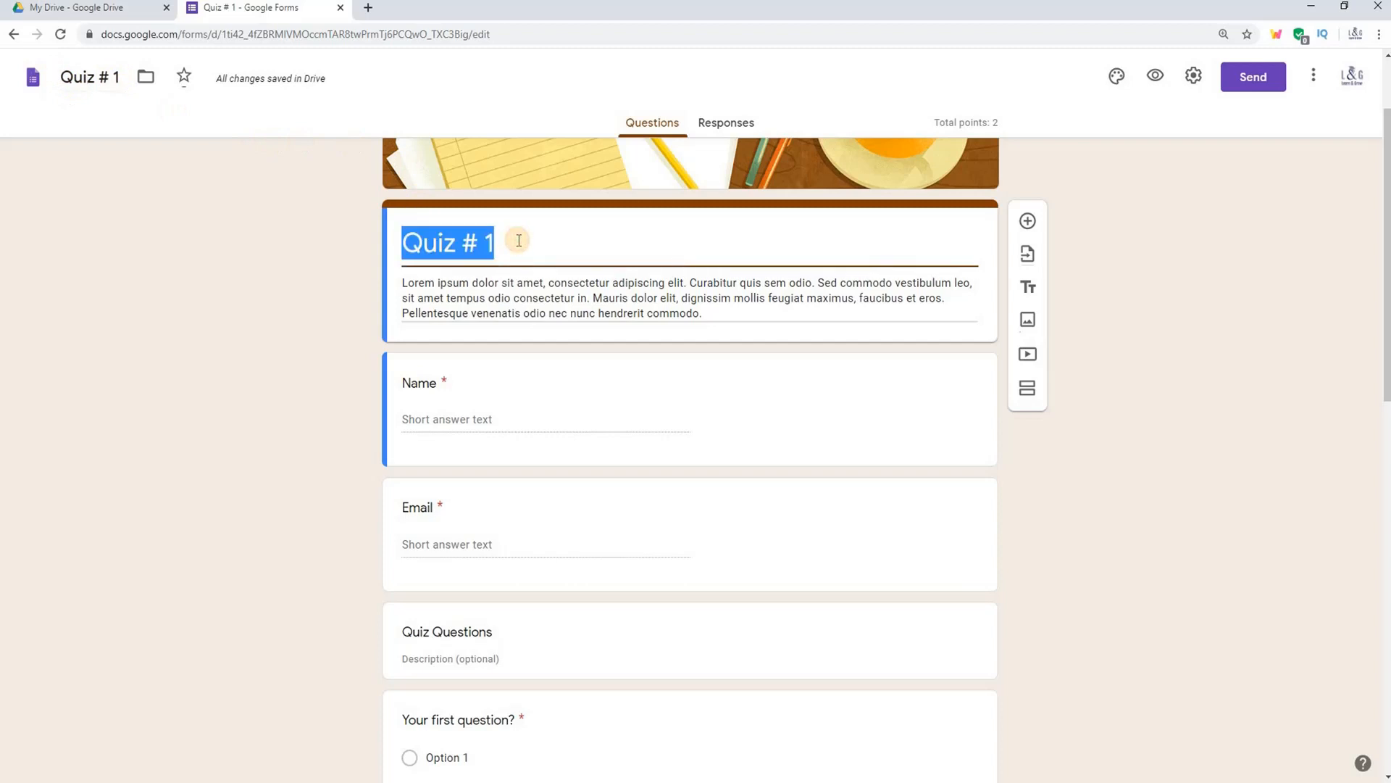
key("BackSpace")
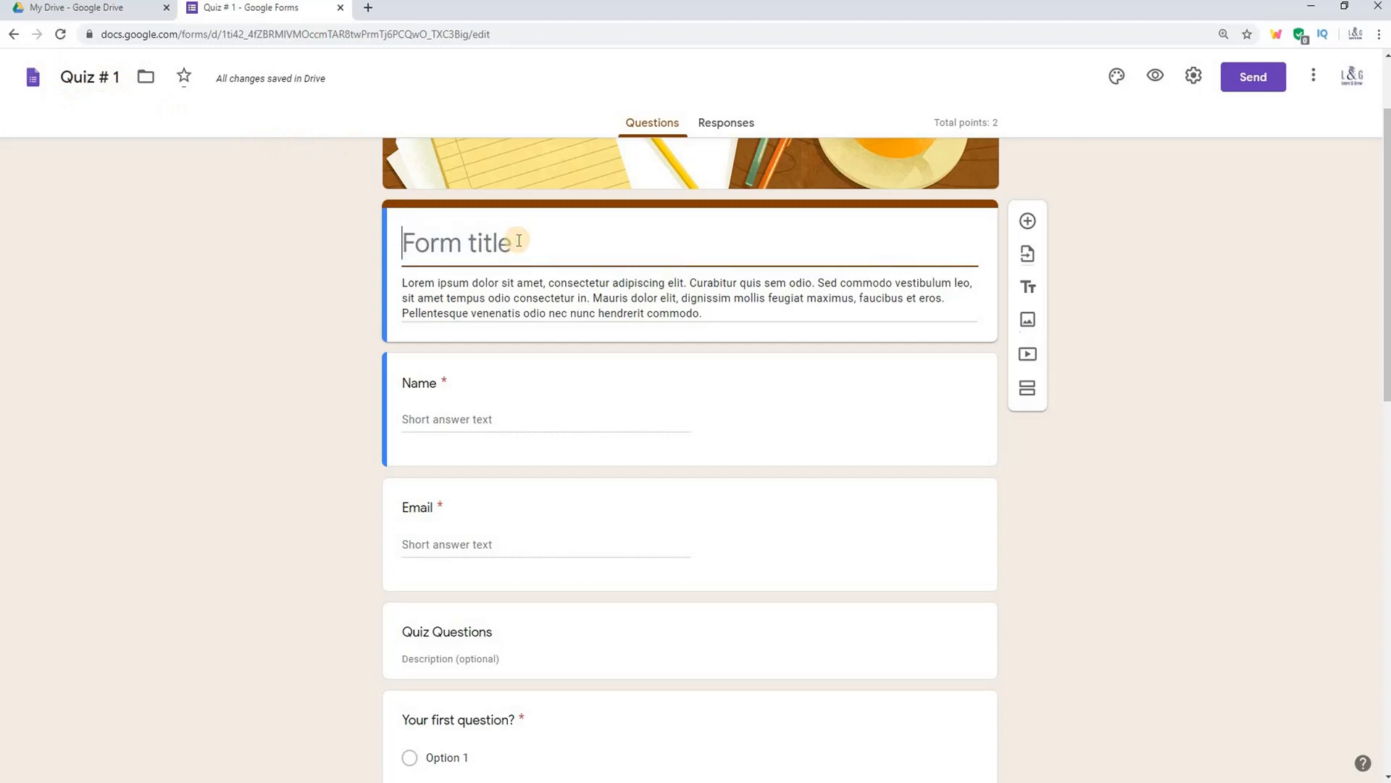
left_click(98, 79)
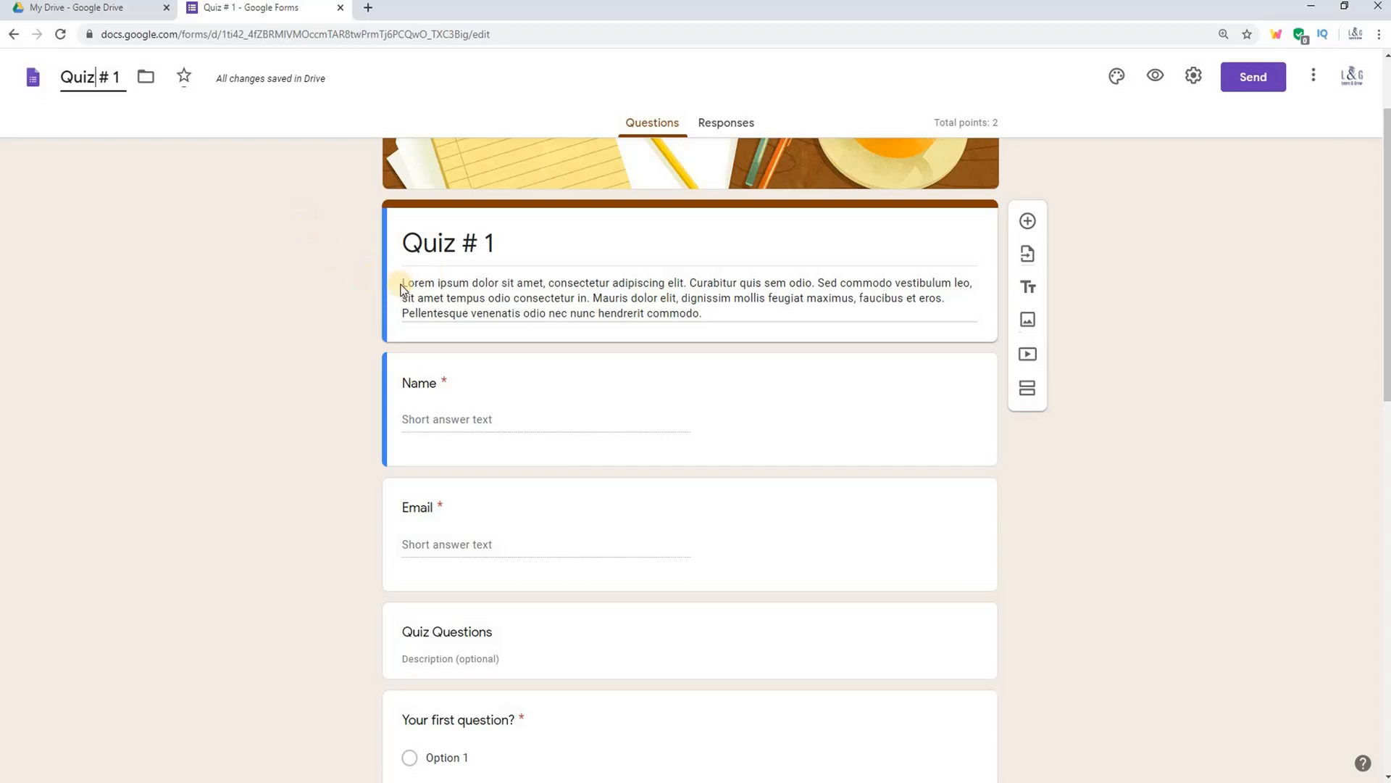
Step: Replace the placeholder form description with "Attempt all the questions!"
triple_click(668, 298)
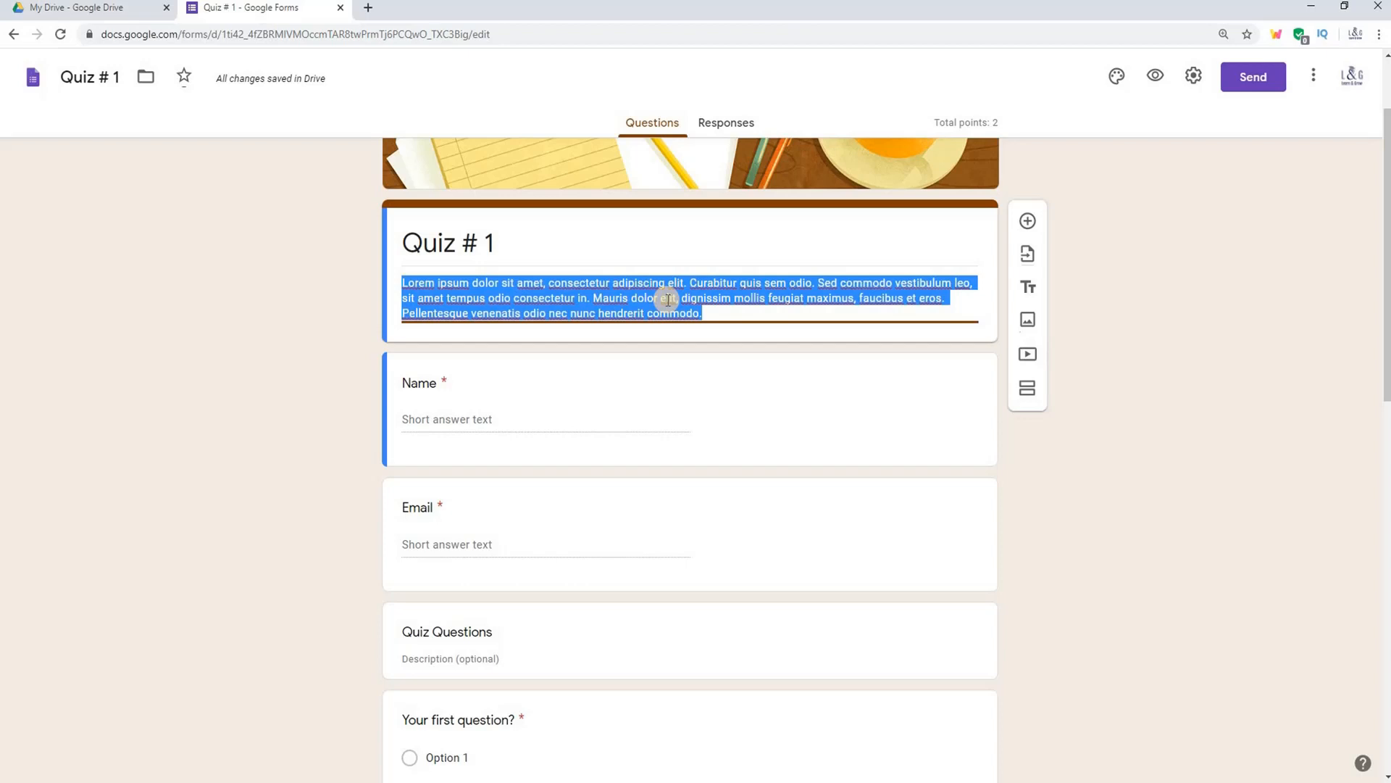
type("A")
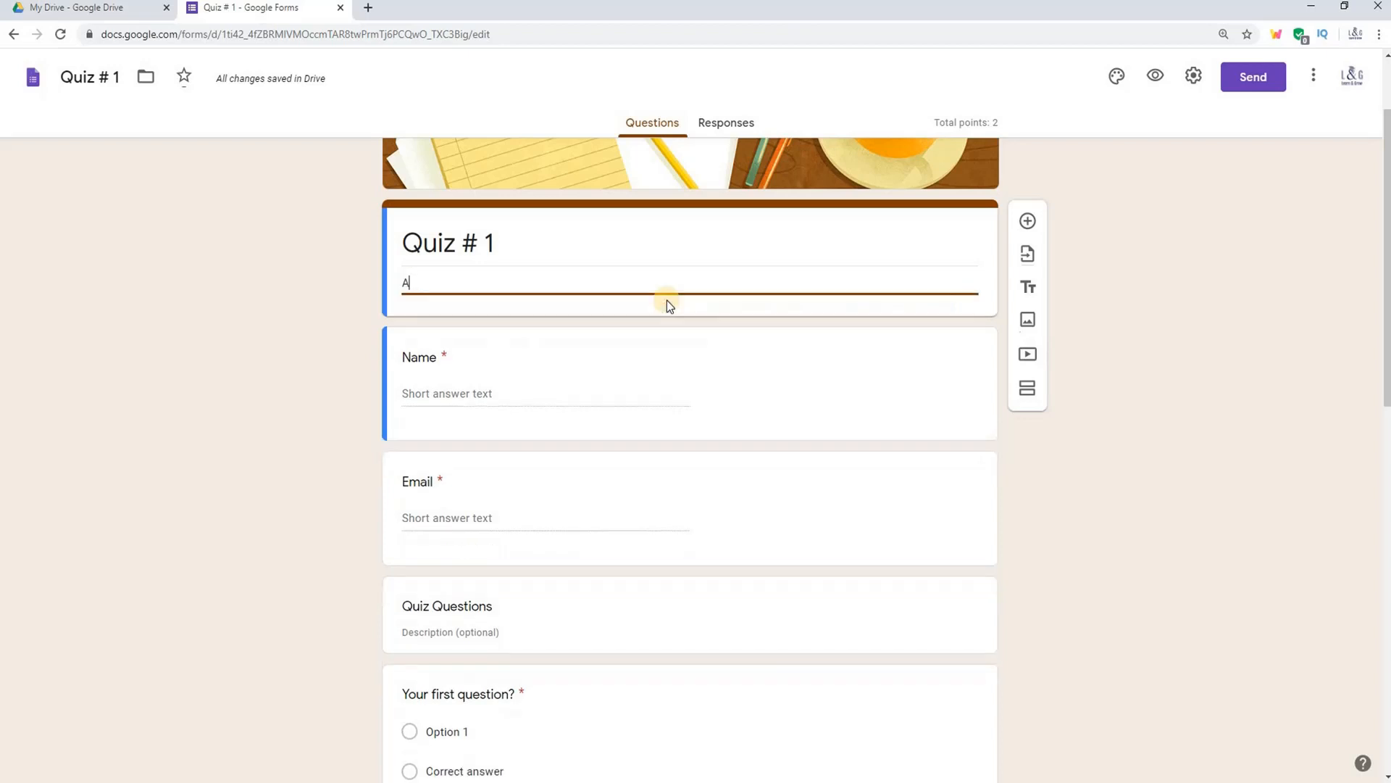
type("ttempt all t")
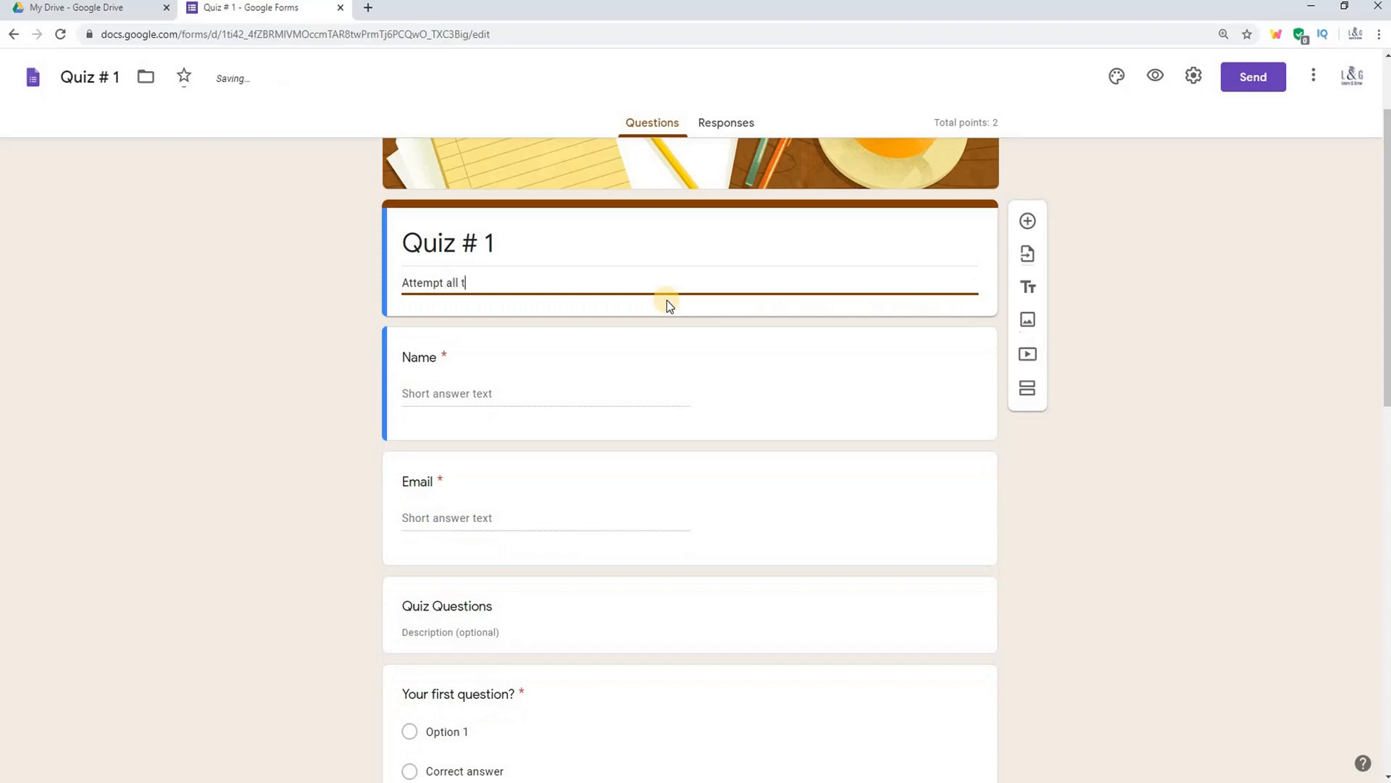
type("he questions!")
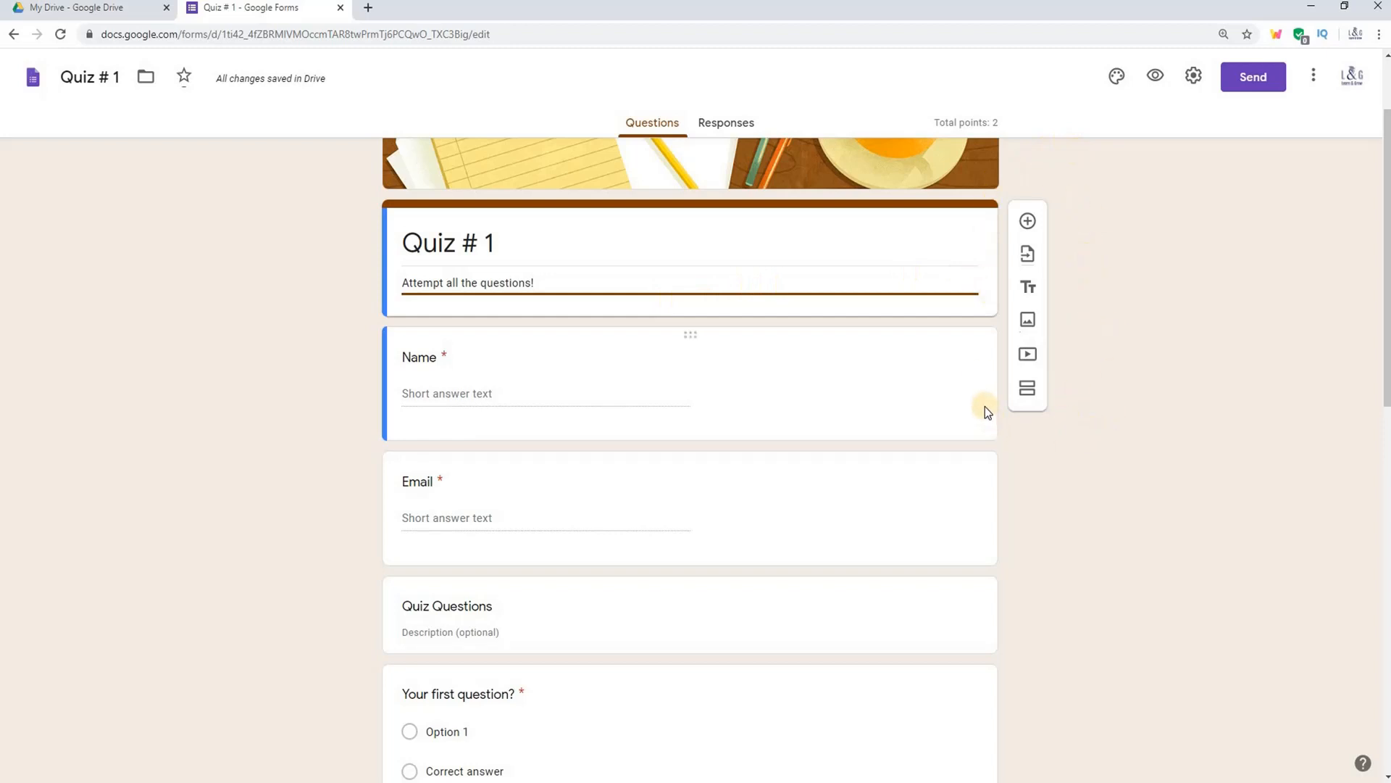
left_click(1027, 223)
left_click_drag(404, 241, 497, 242)
type("Q")
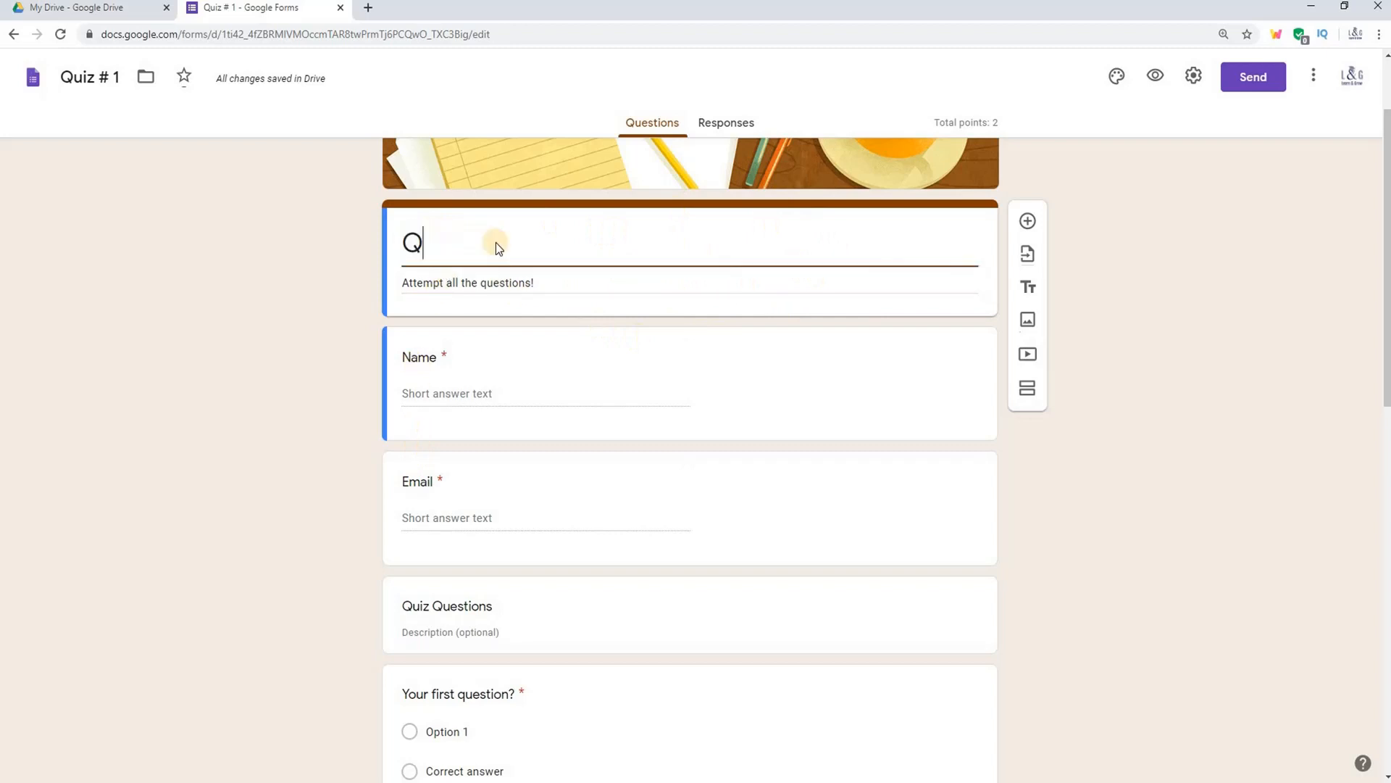
type("uest")
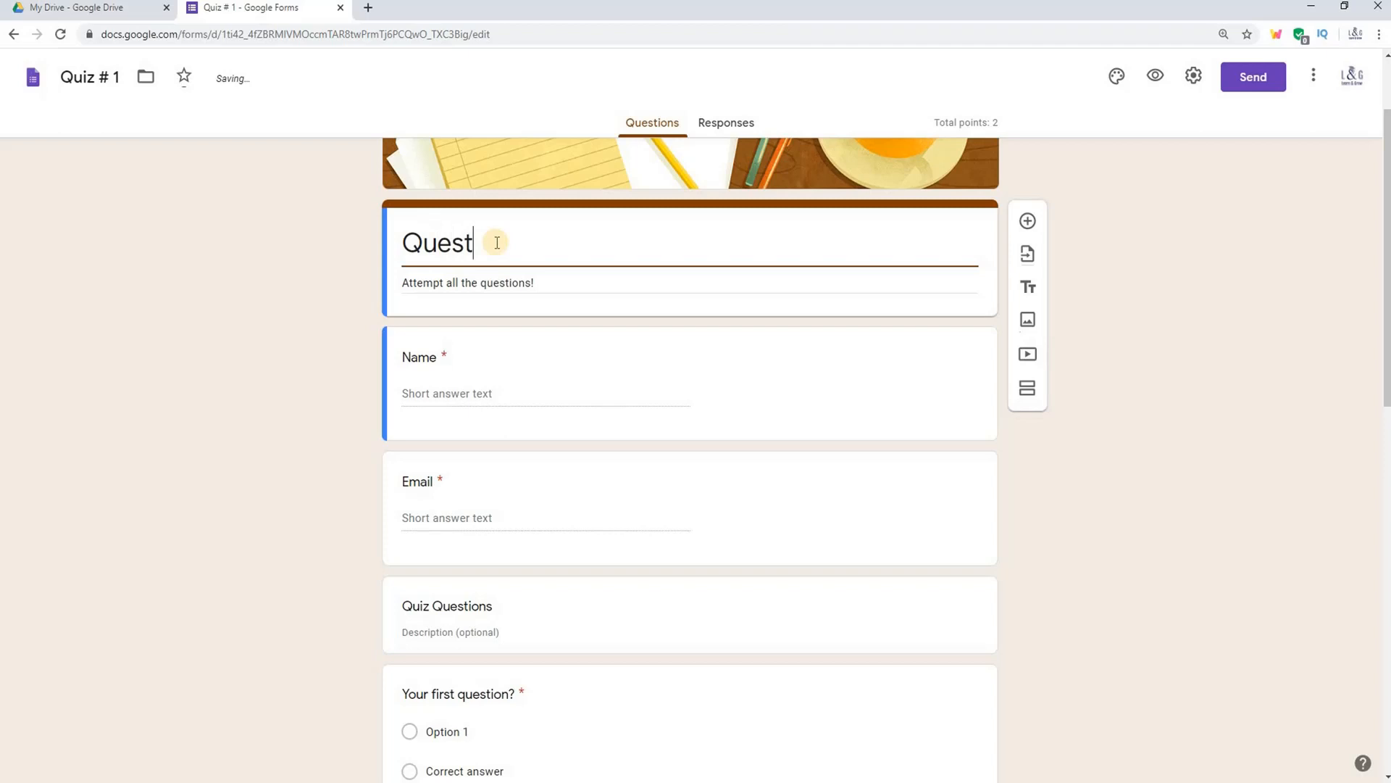
type("ion!")
key("BackSpace")
type("1")
key("BackSpace")
key("BackSpace")
key("BackSpace")
key("BackSpace")
key("BackSpace")
key("BackSpace")
key("BackSpace")
key("BackSpace")
type("uiz # 1")
Step: Try adding a blank question below the form header, and undo the addition
left_click(1032, 223)
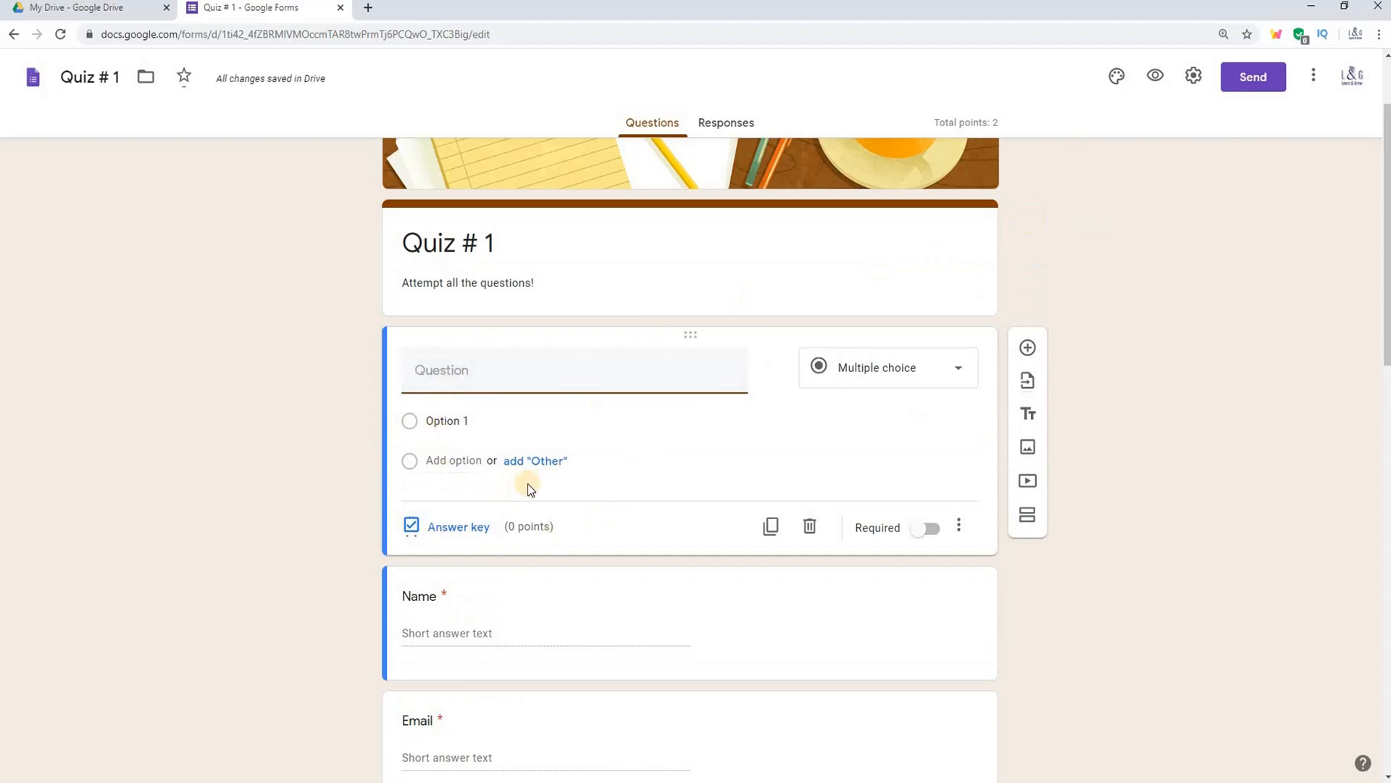
key("ctrl+z")
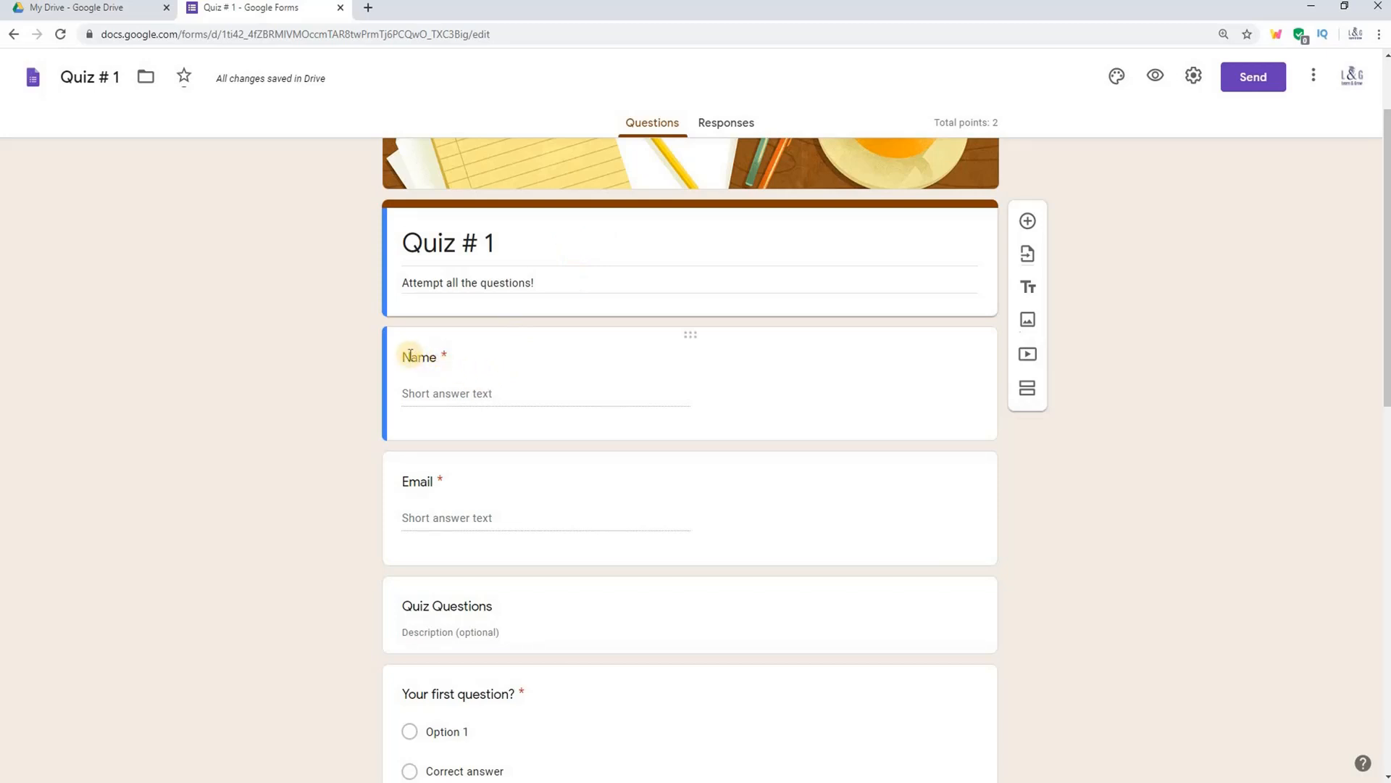
Step: Open the Name question for editing and examine its available answer types and Required setting
left_click(406, 398)
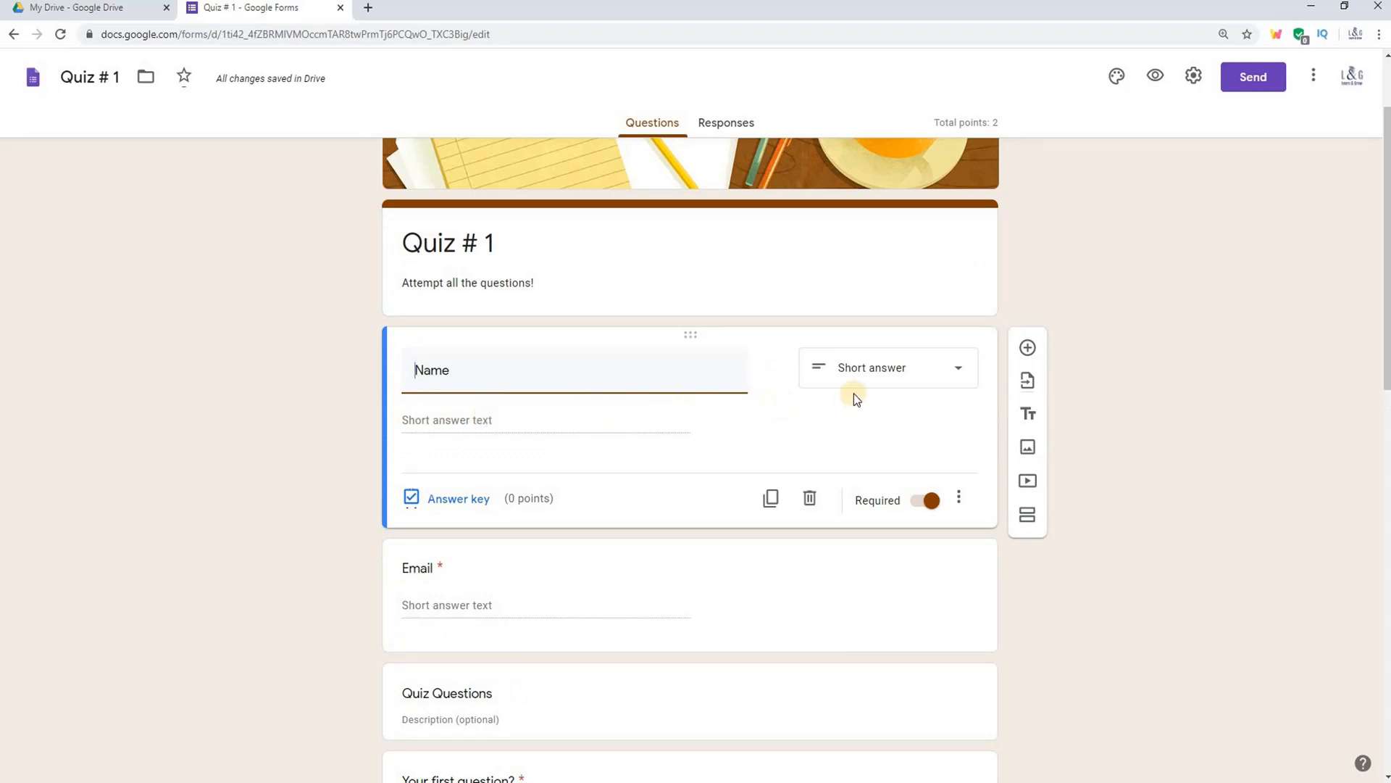
left_click(961, 372)
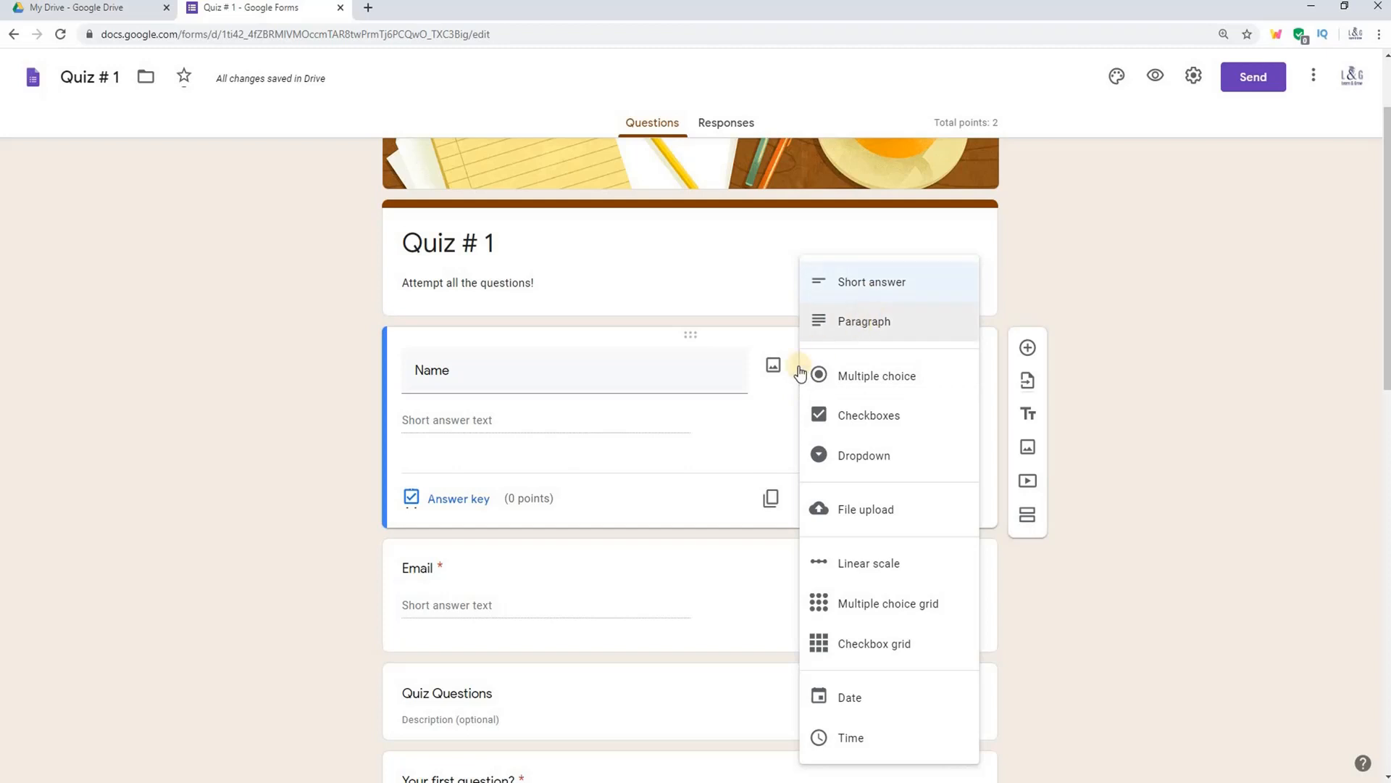
left_click(773, 408)
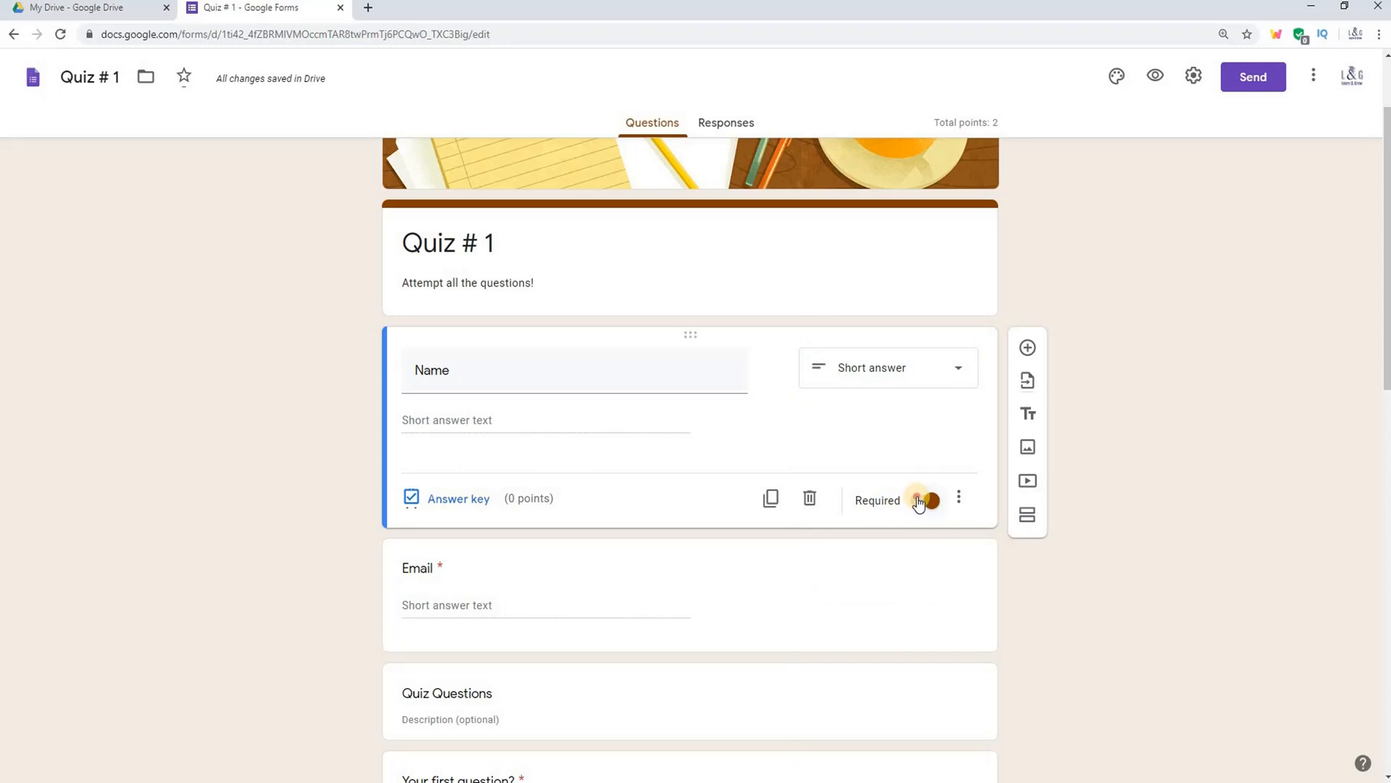
left_click(920, 501)
left_click(919, 501)
Step: Show a description on the Name question and enter "First and Last" in it
left_click(959, 498)
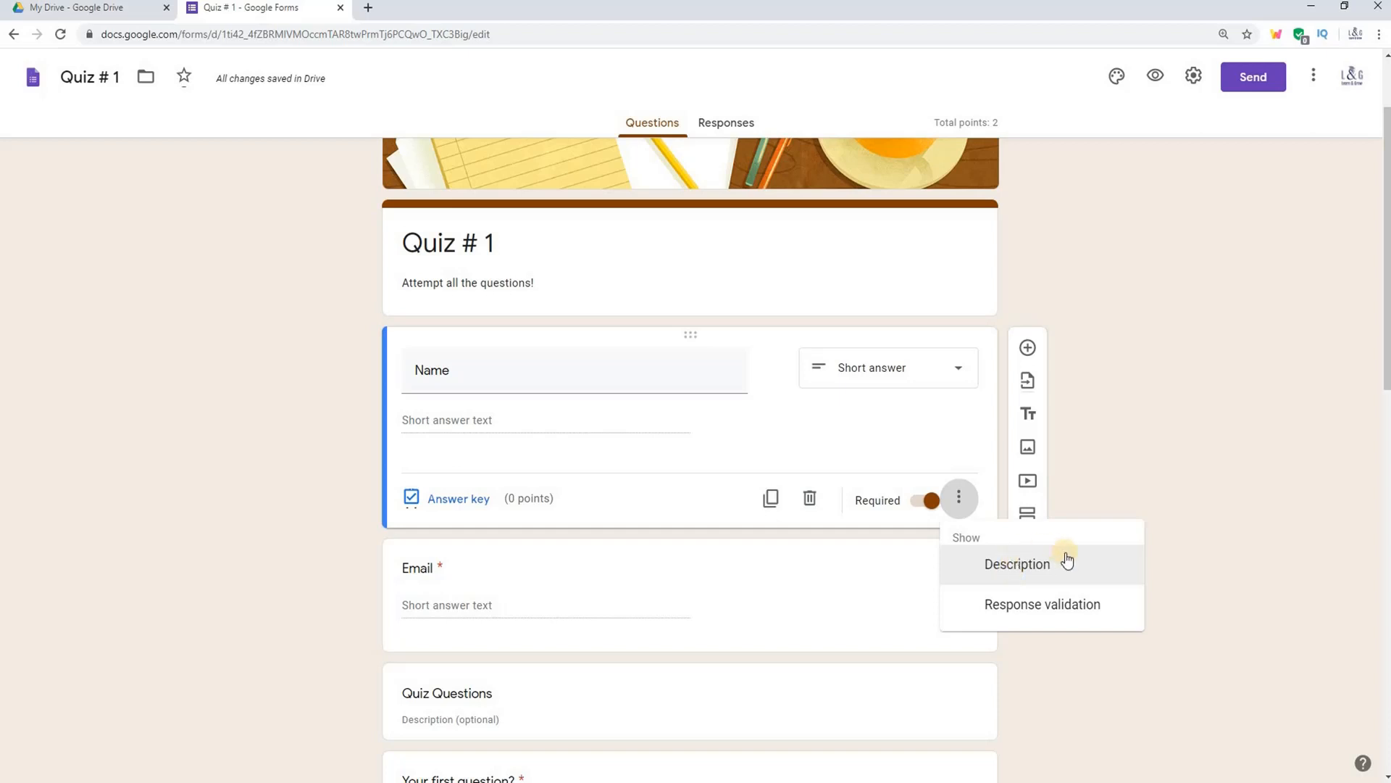
left_click(1018, 567)
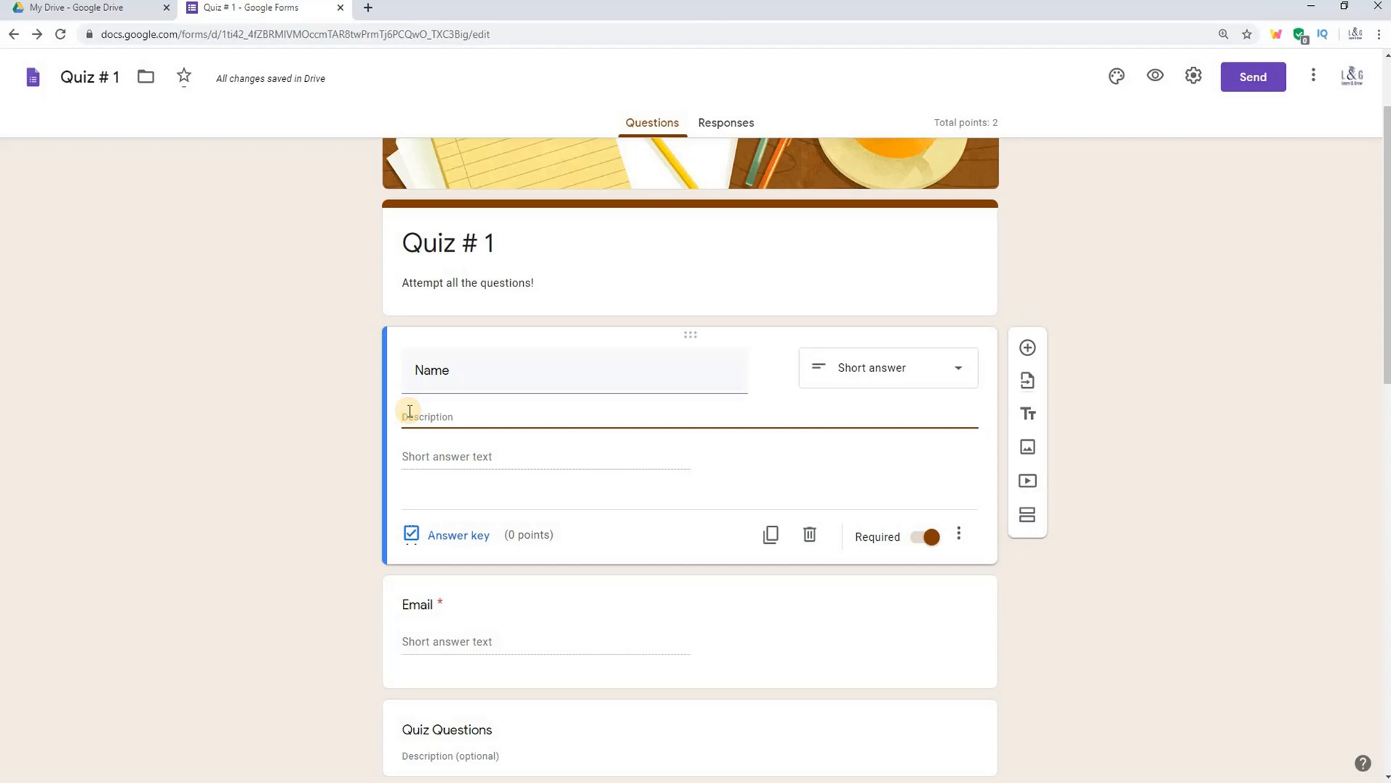
type("Fi")
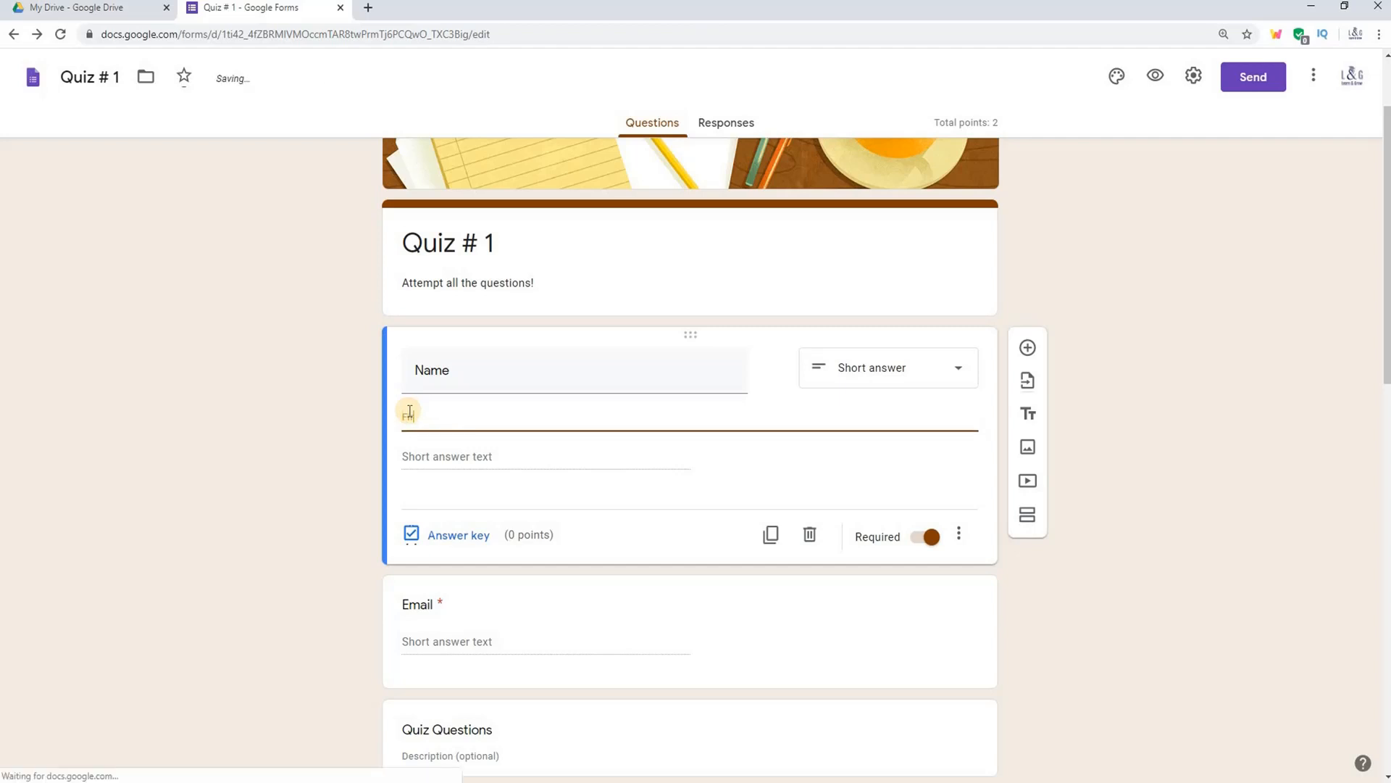
type("rst and")
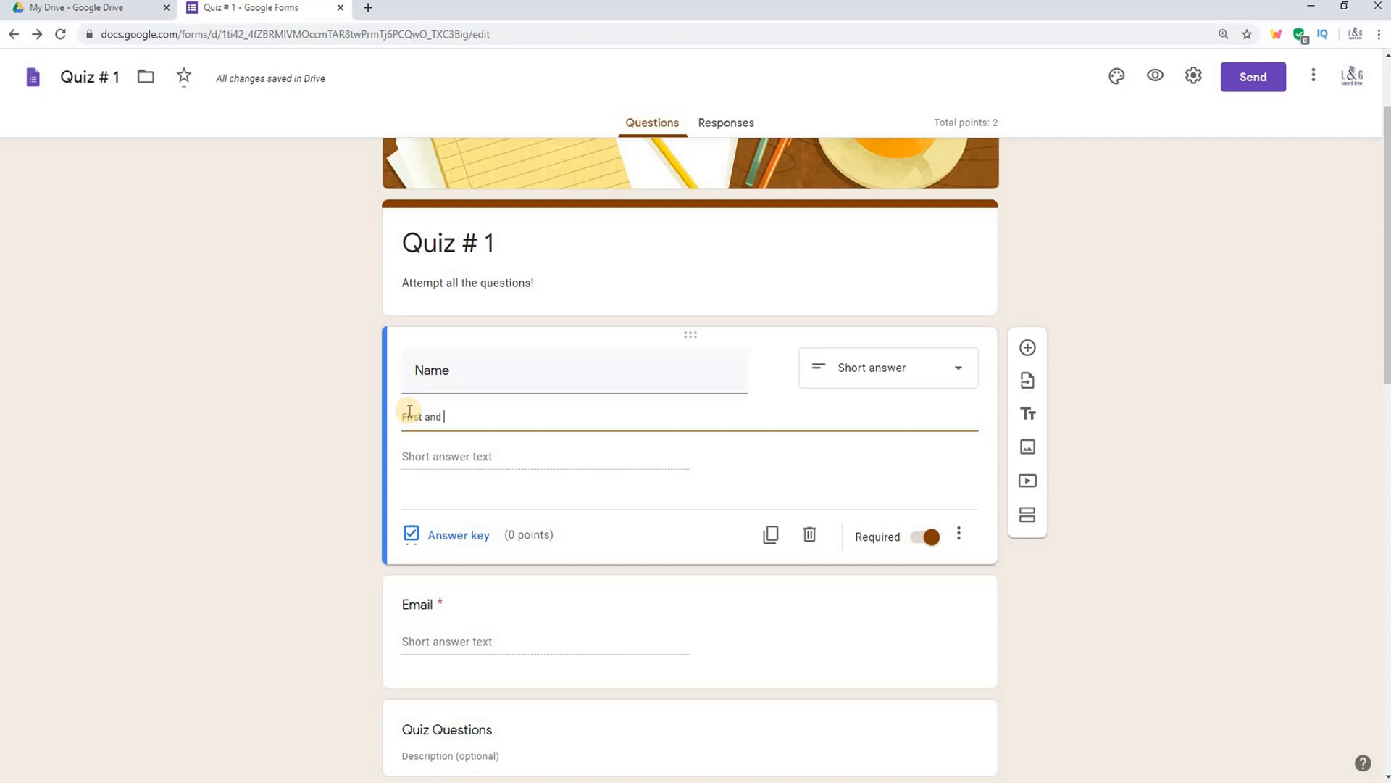
type(" Last")
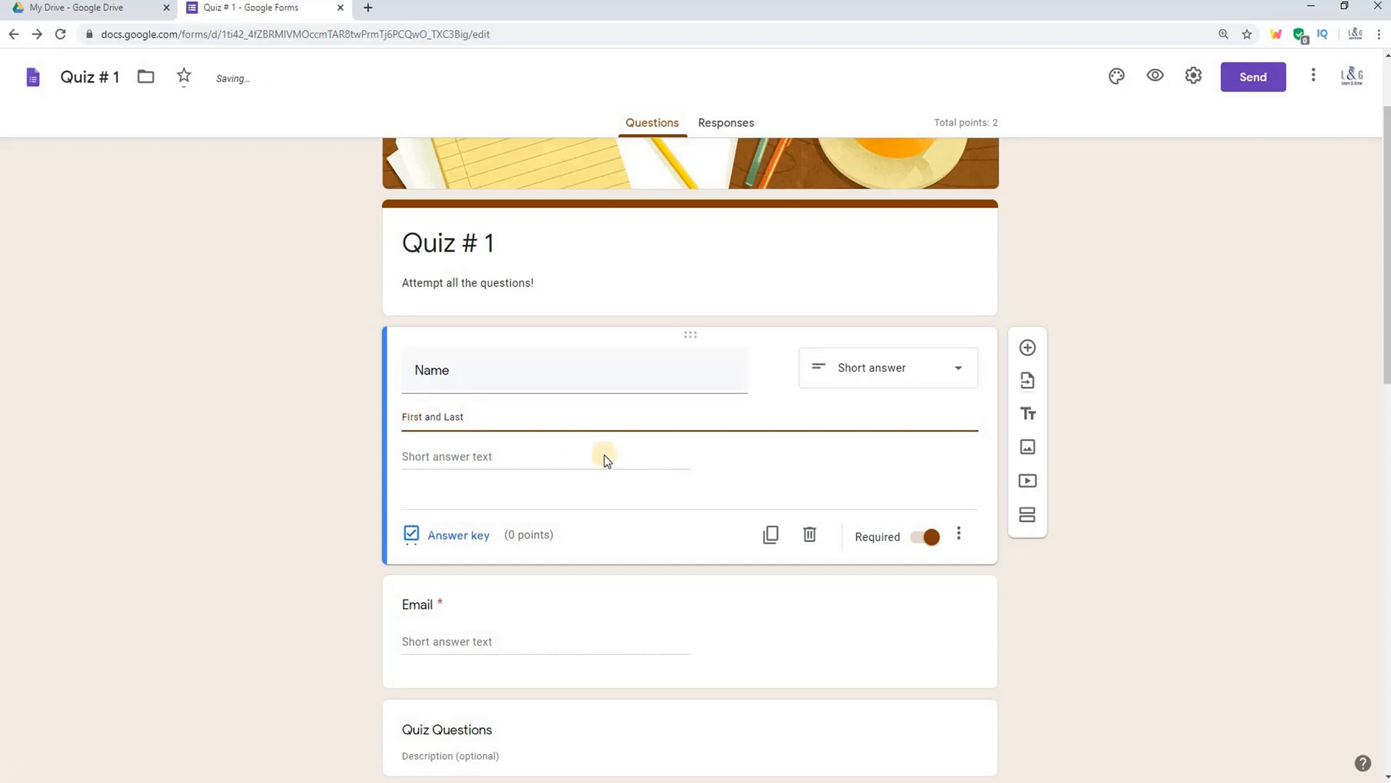
left_click(732, 471)
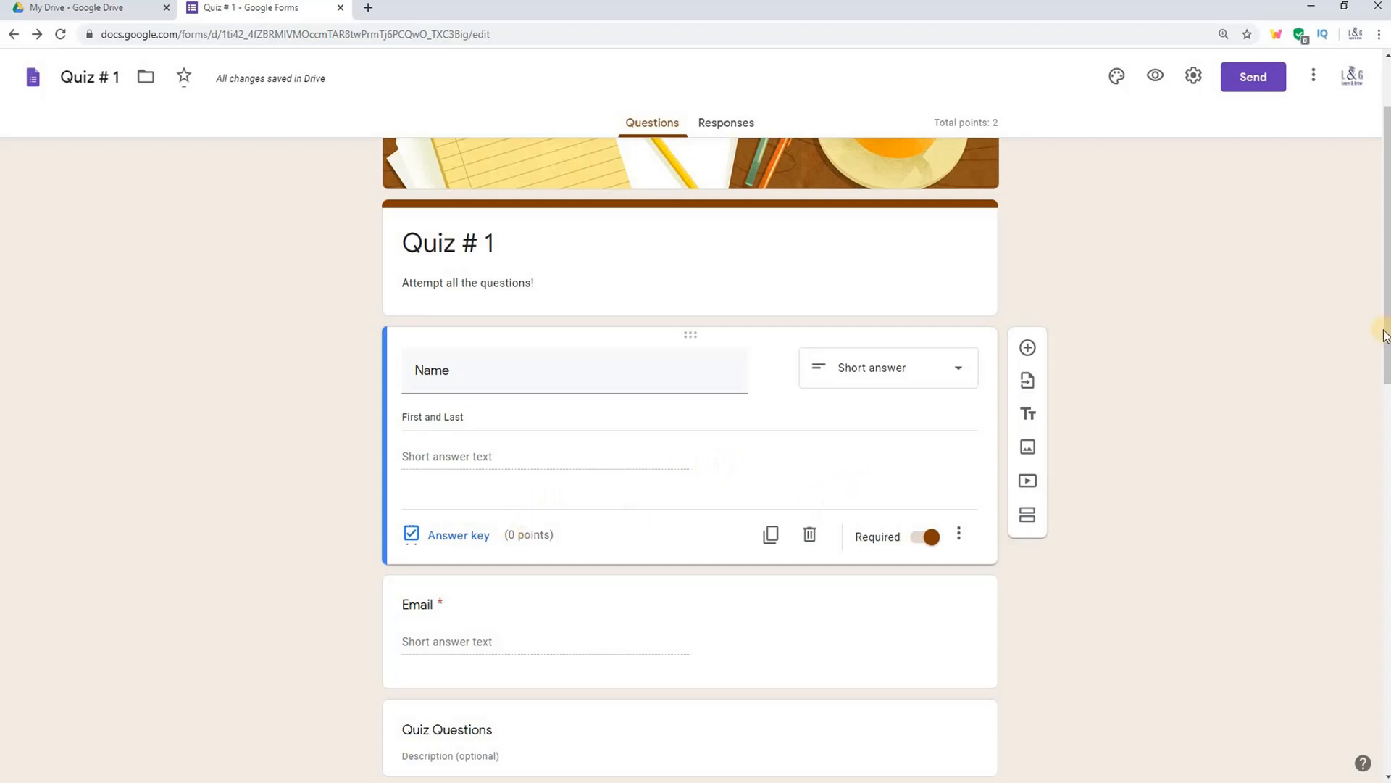
left_click_drag(1386, 336, 1388, 483)
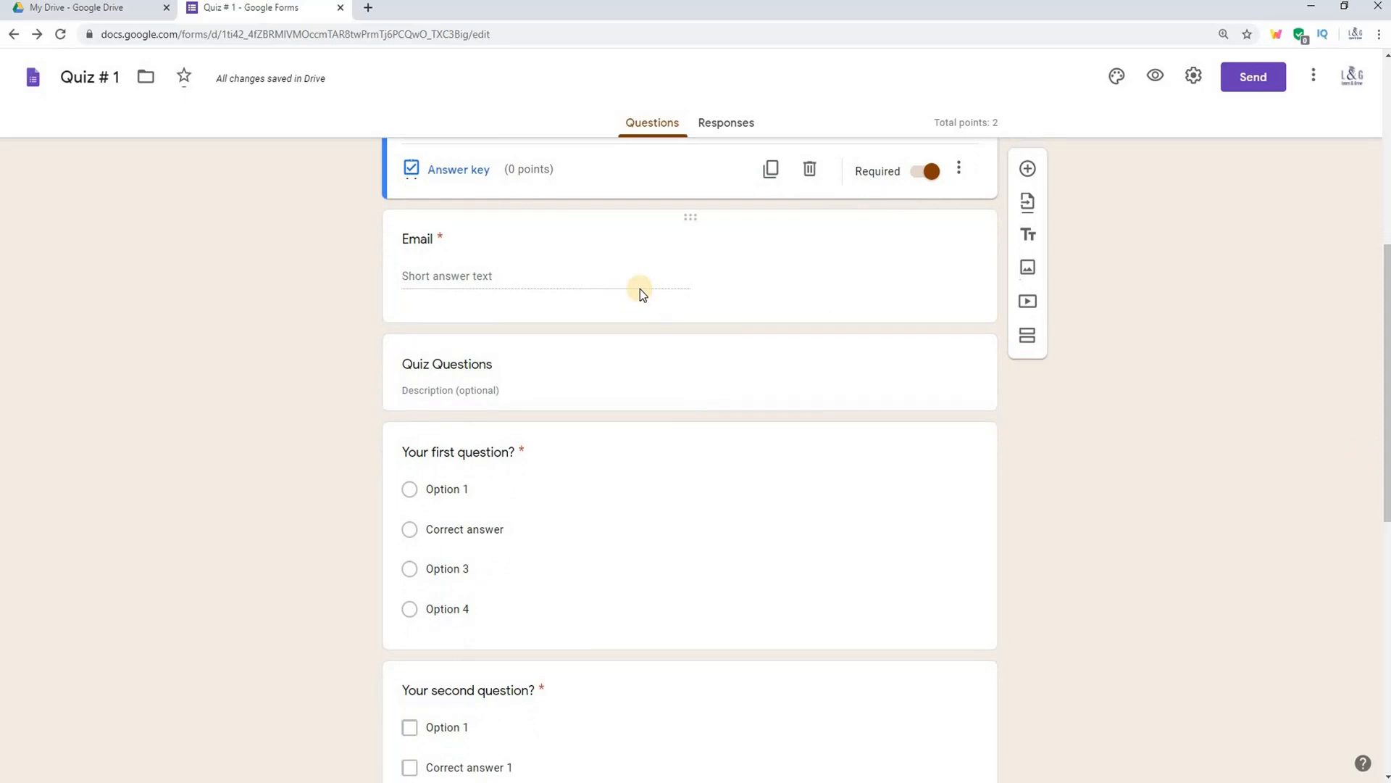
Step: Duplicate the Email question and title the copy "Class"
left_click(854, 258)
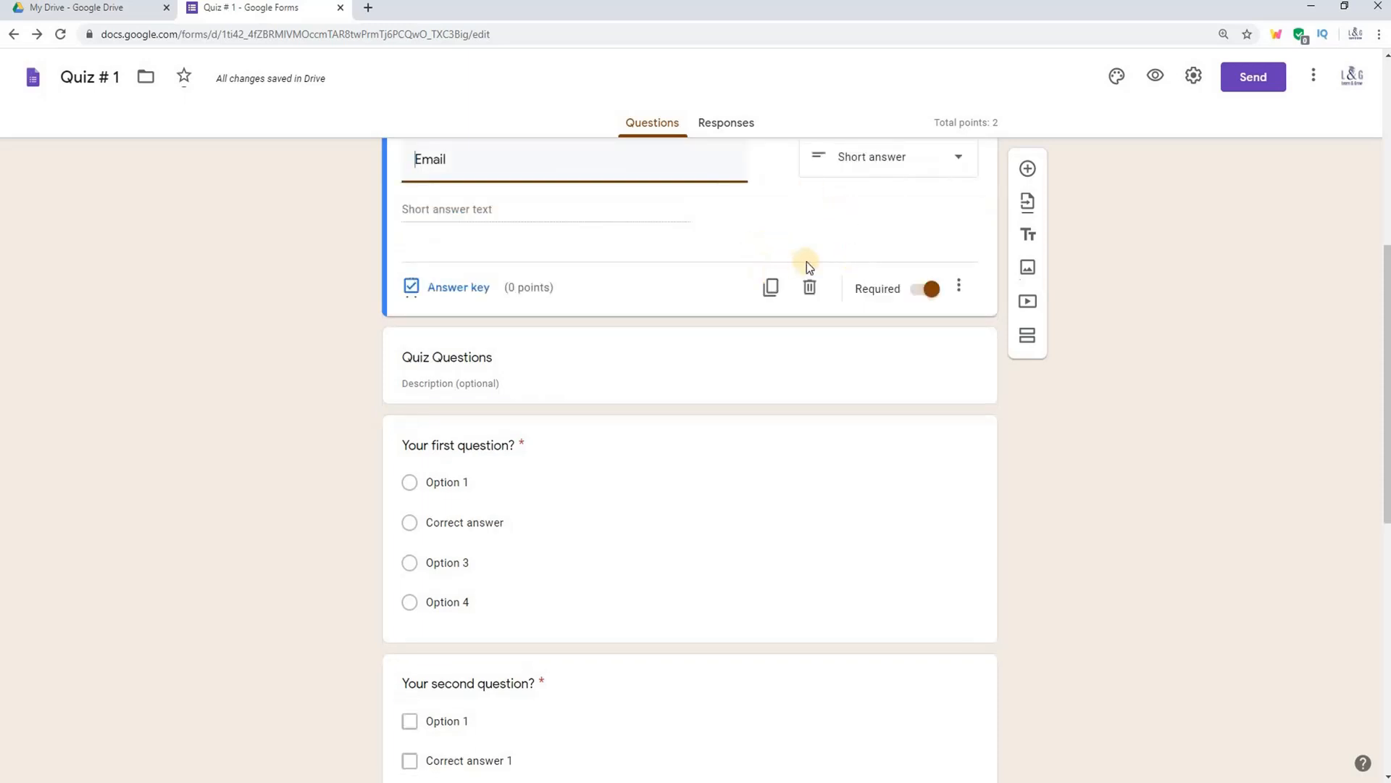
left_click(773, 289)
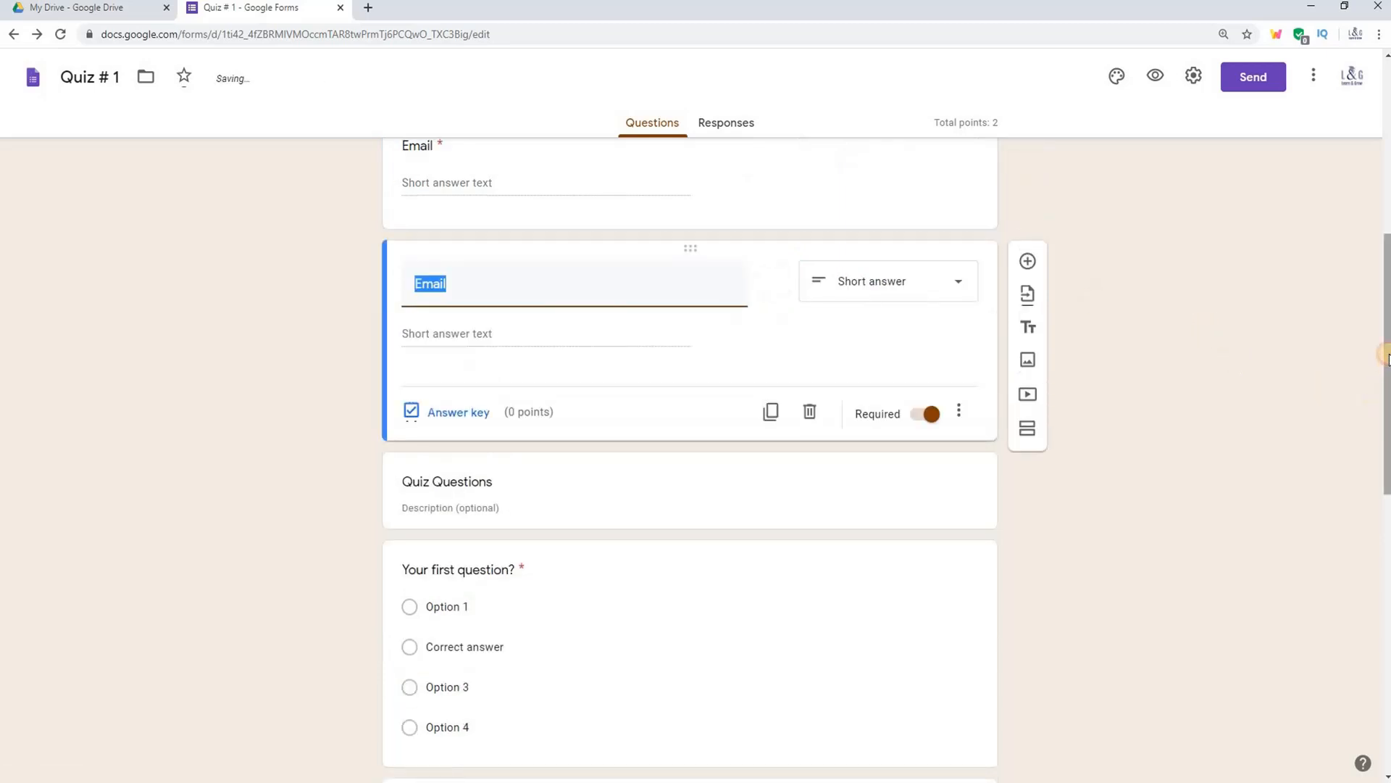
scroll(1010, 330, "up", 2)
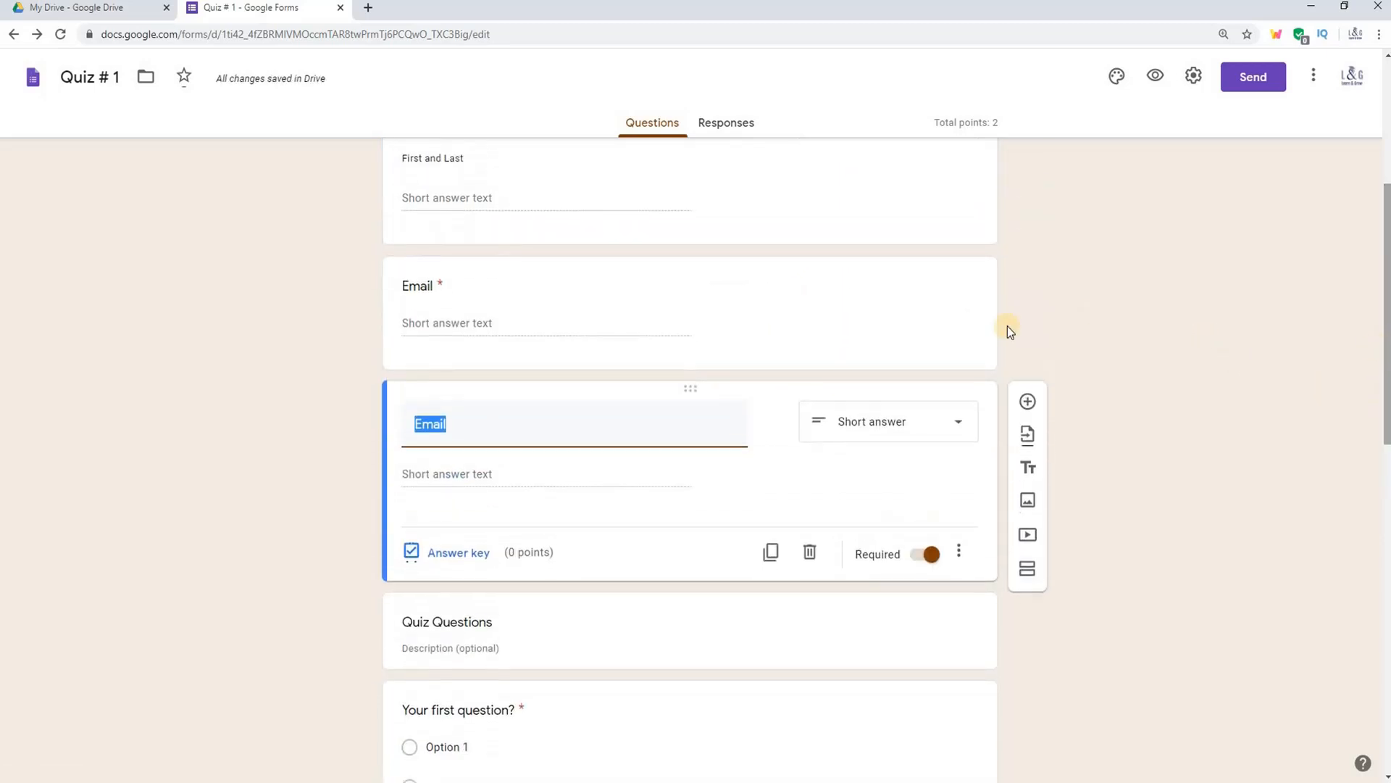
left_click(836, 323)
left_click(1116, 536)
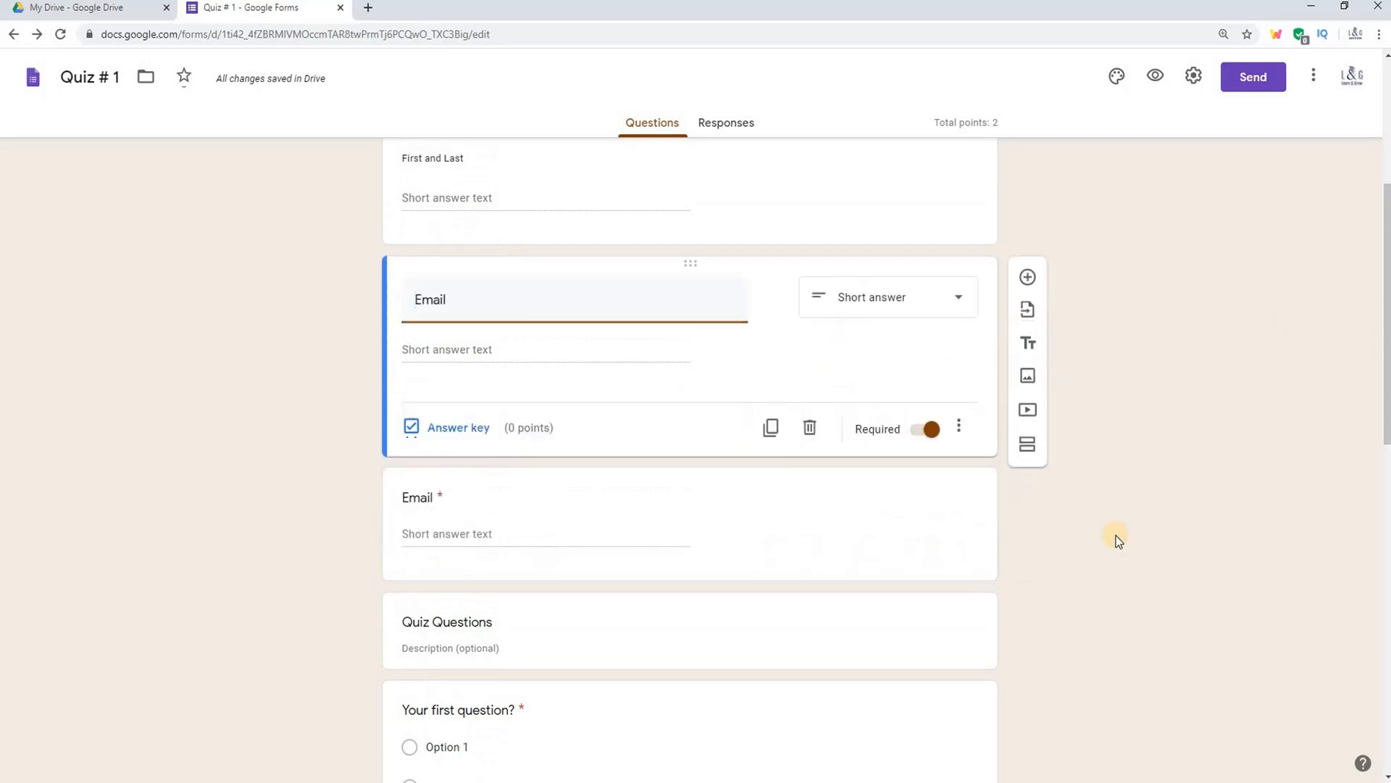
left_click(433, 498)
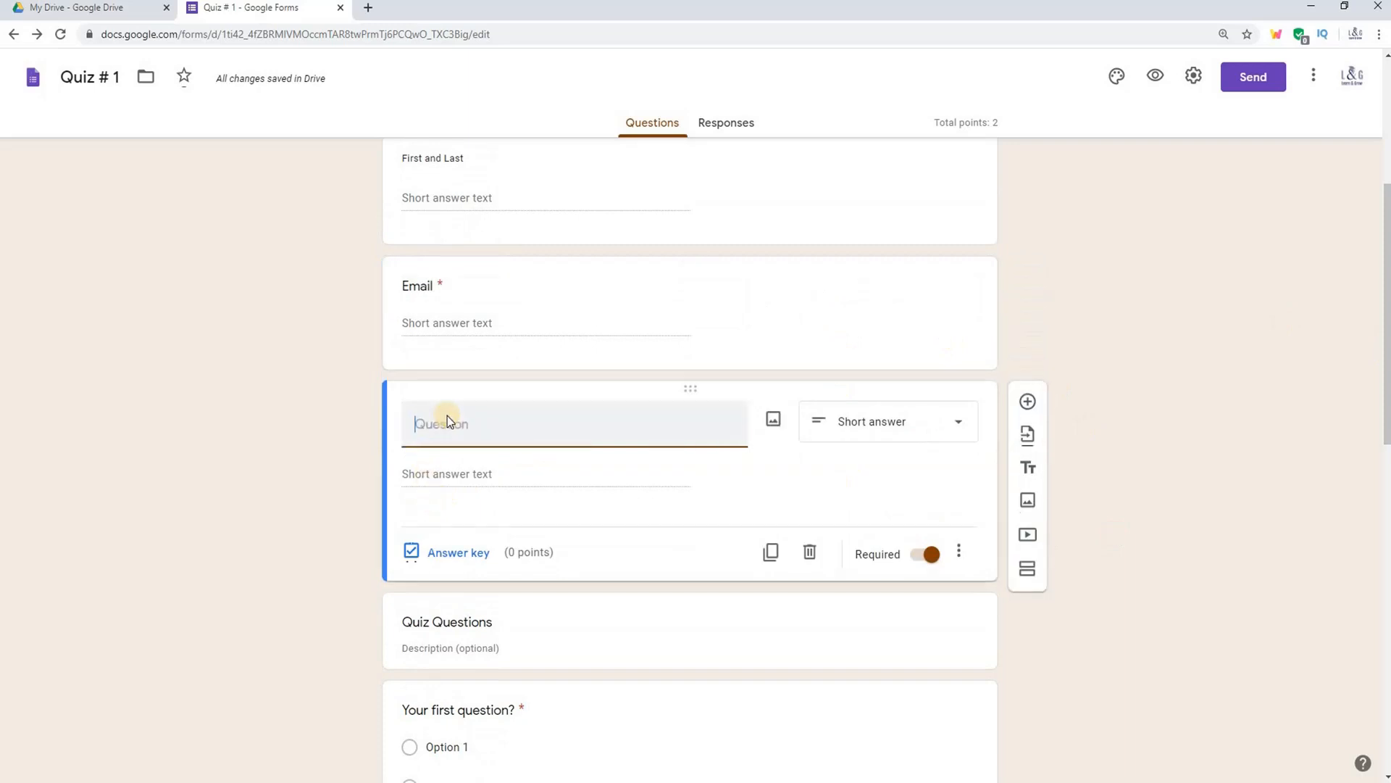
type("Class")
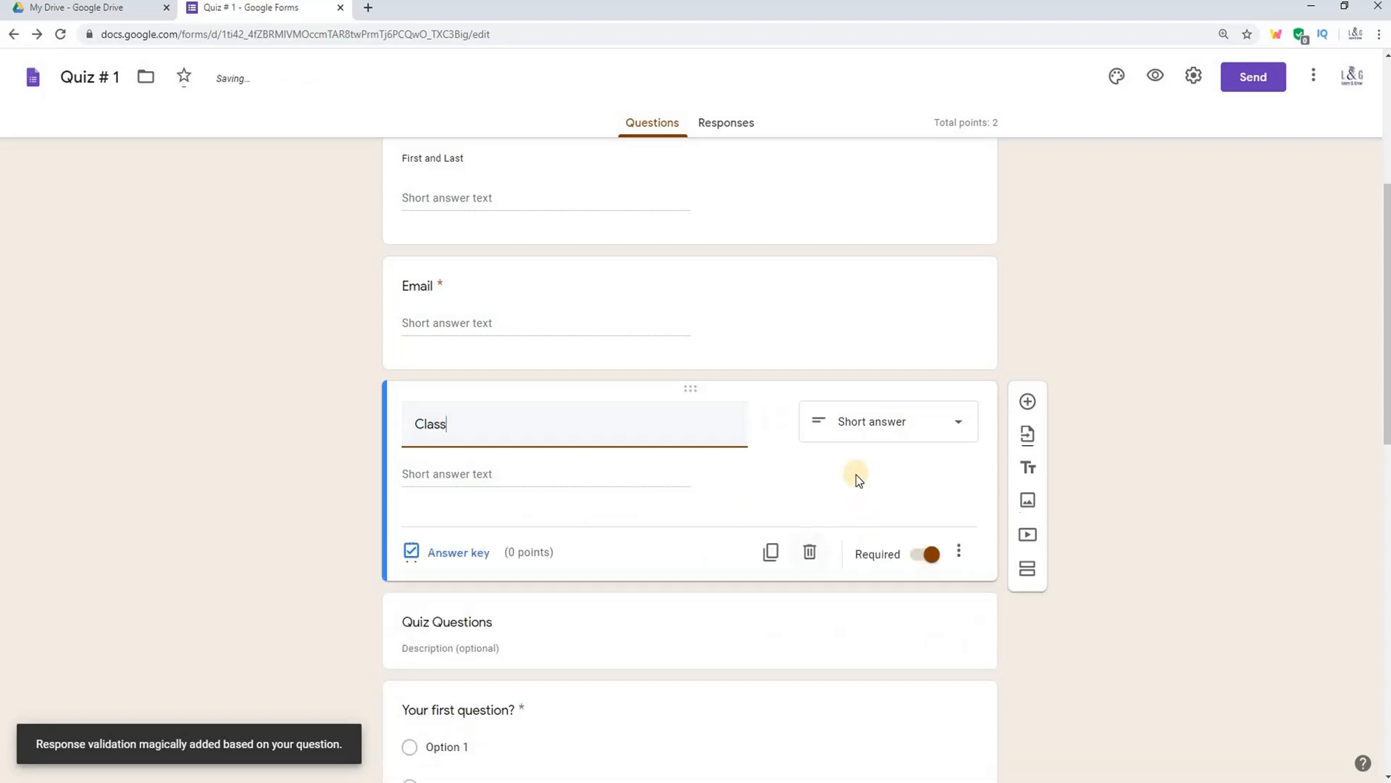
left_click(495, 473)
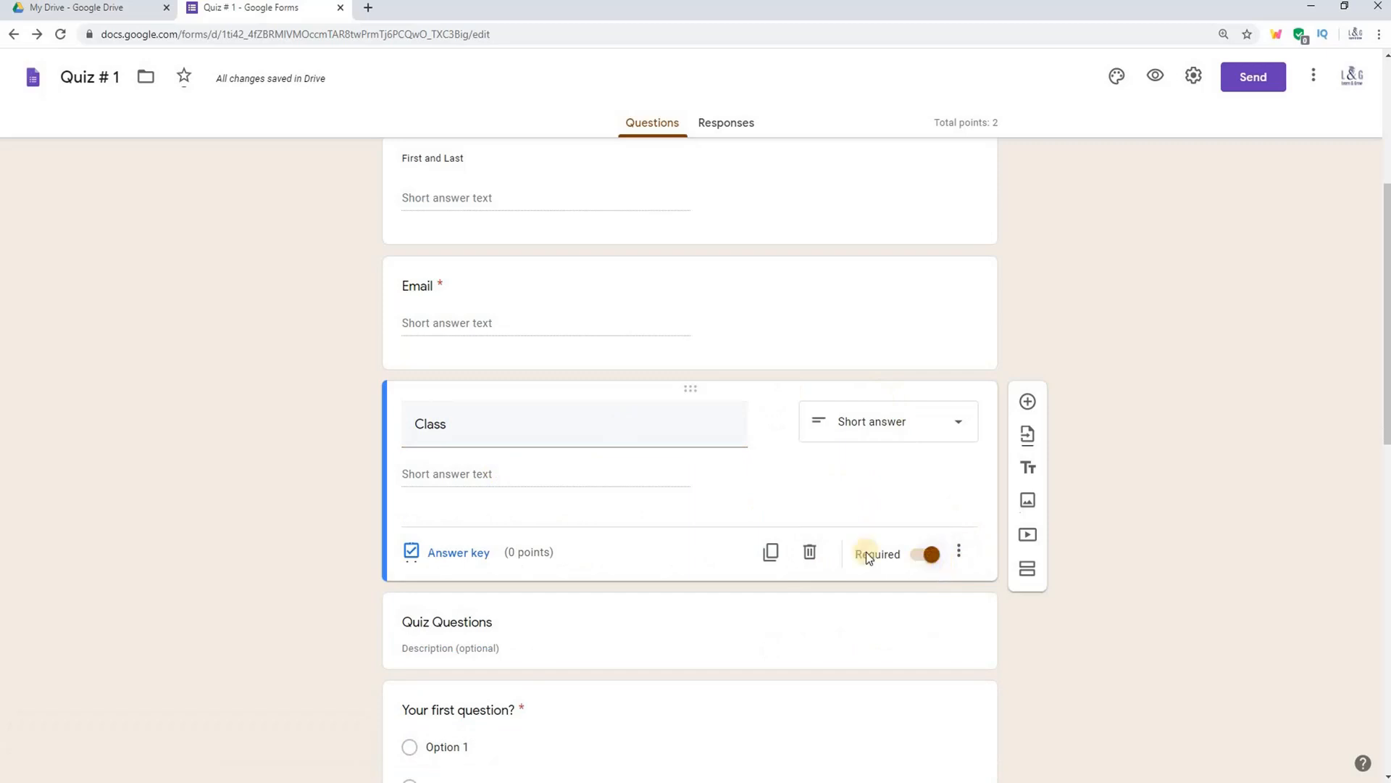
Step: Duplicate the Class question and title the copy "Section"
left_click(772, 553)
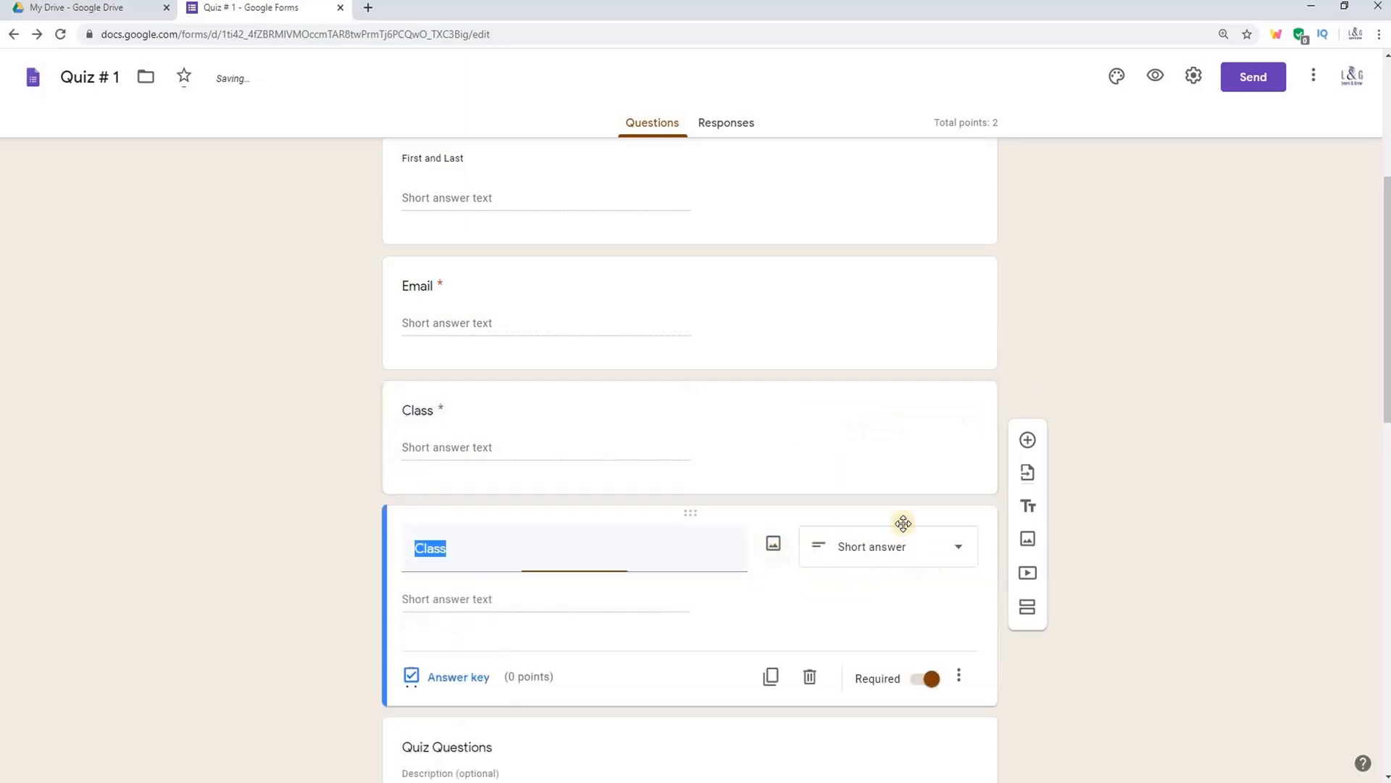
type("Section")
left_click(503, 546)
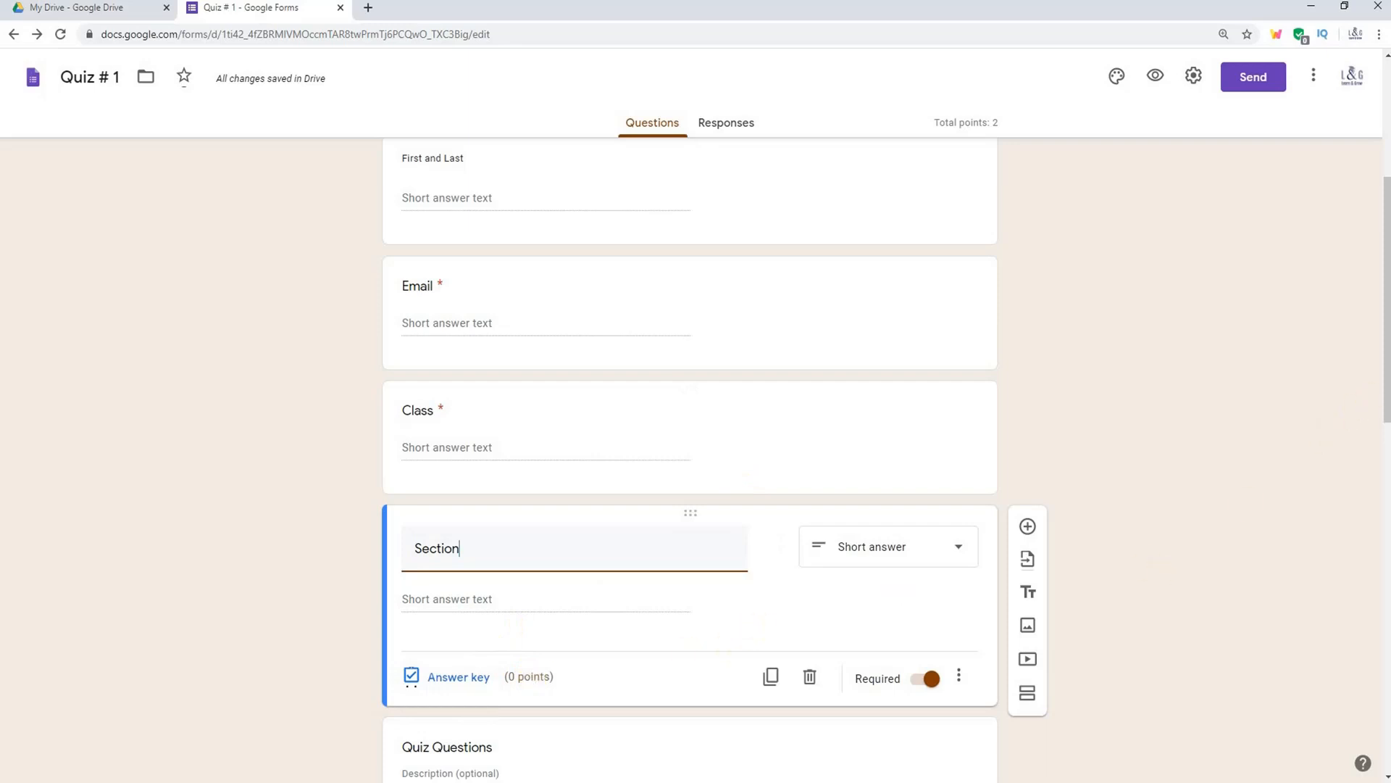
Step: Change the "Quiz Questions" heading to "Question 1 of 3"
scroll(1387, 391, "down", 2)
scroll(1386, 391, "down", 3)
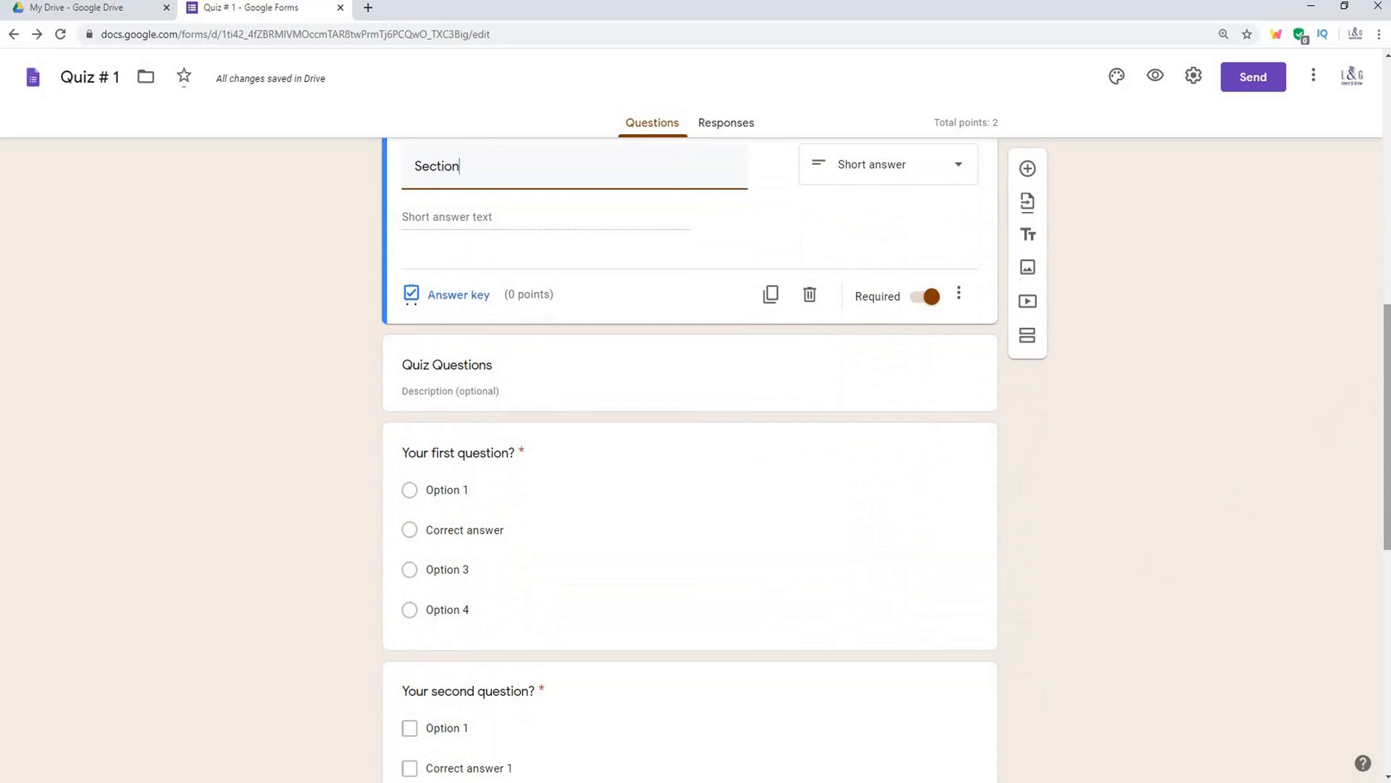
left_click(501, 393)
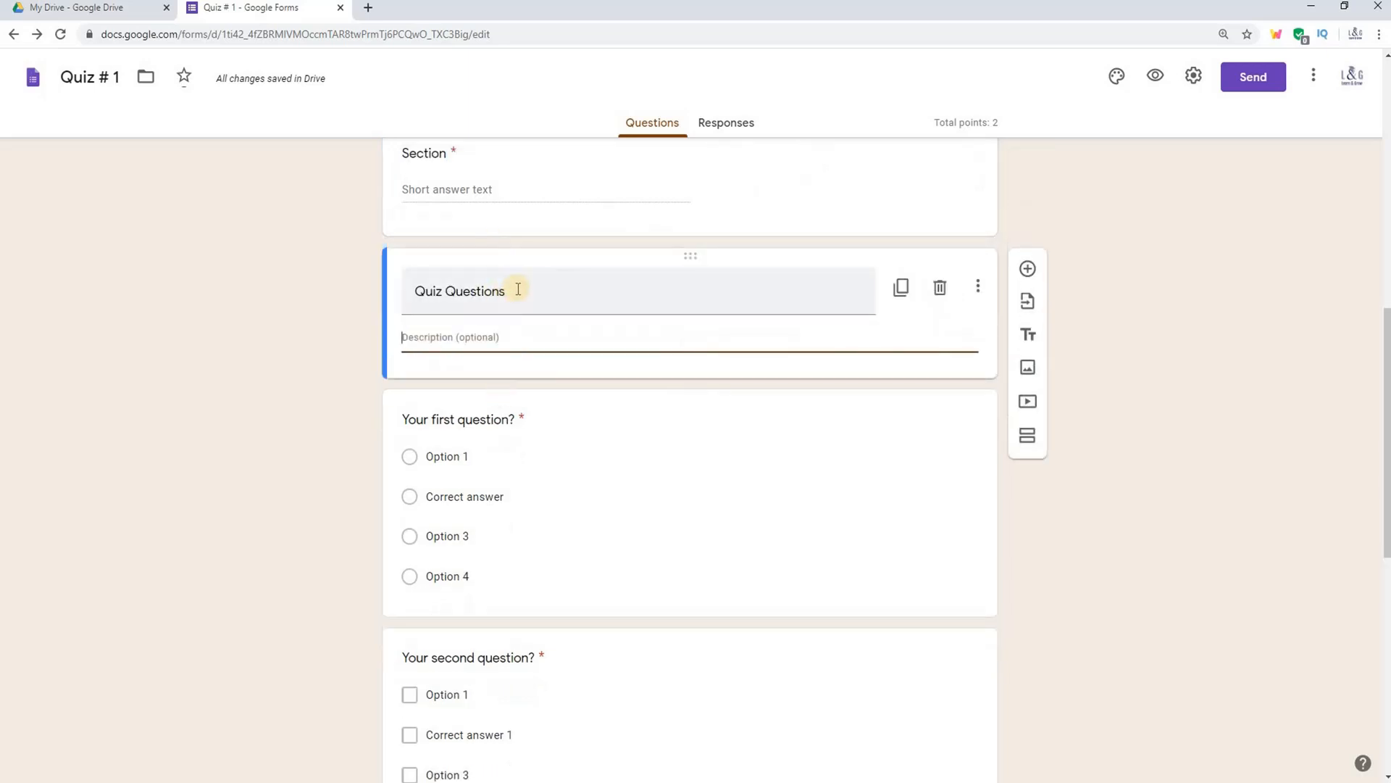
triple_click(413, 289)
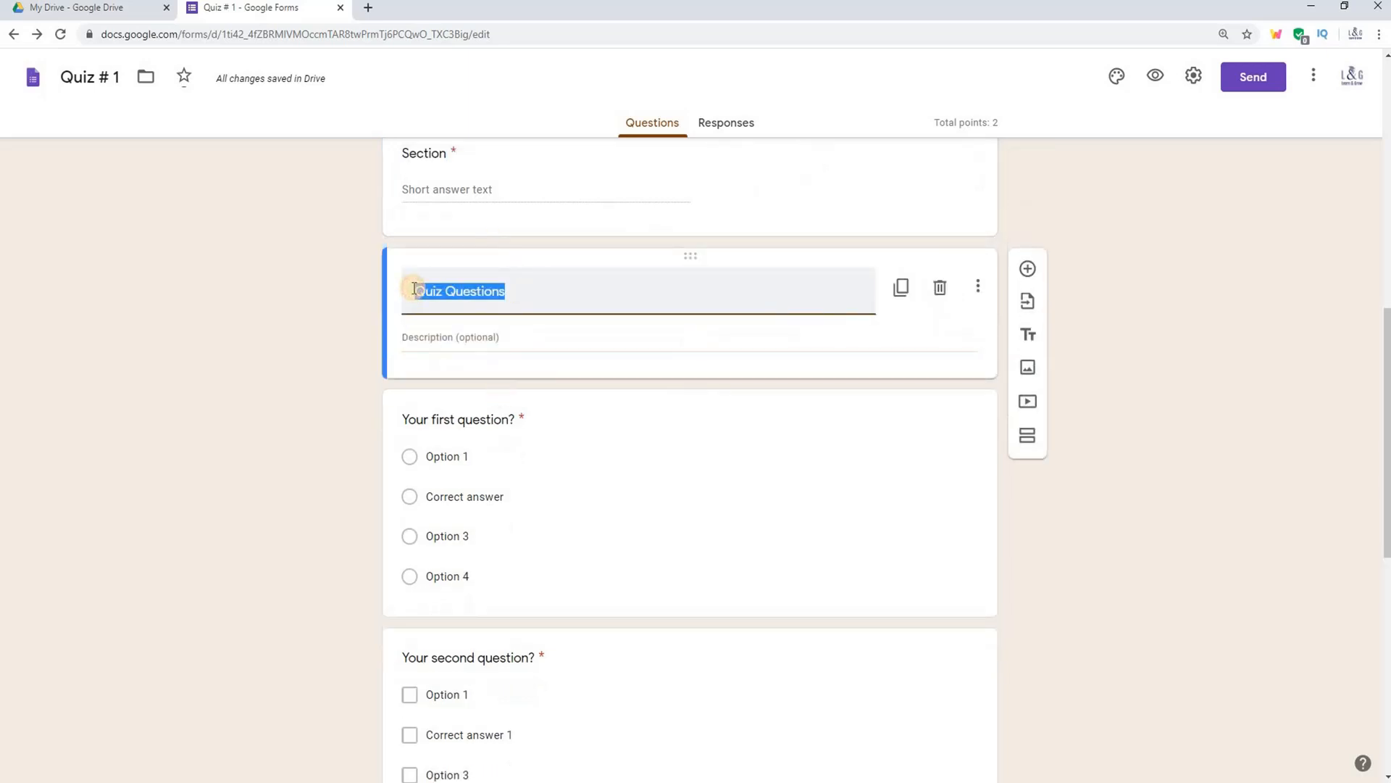
type("Question 1 of 3")
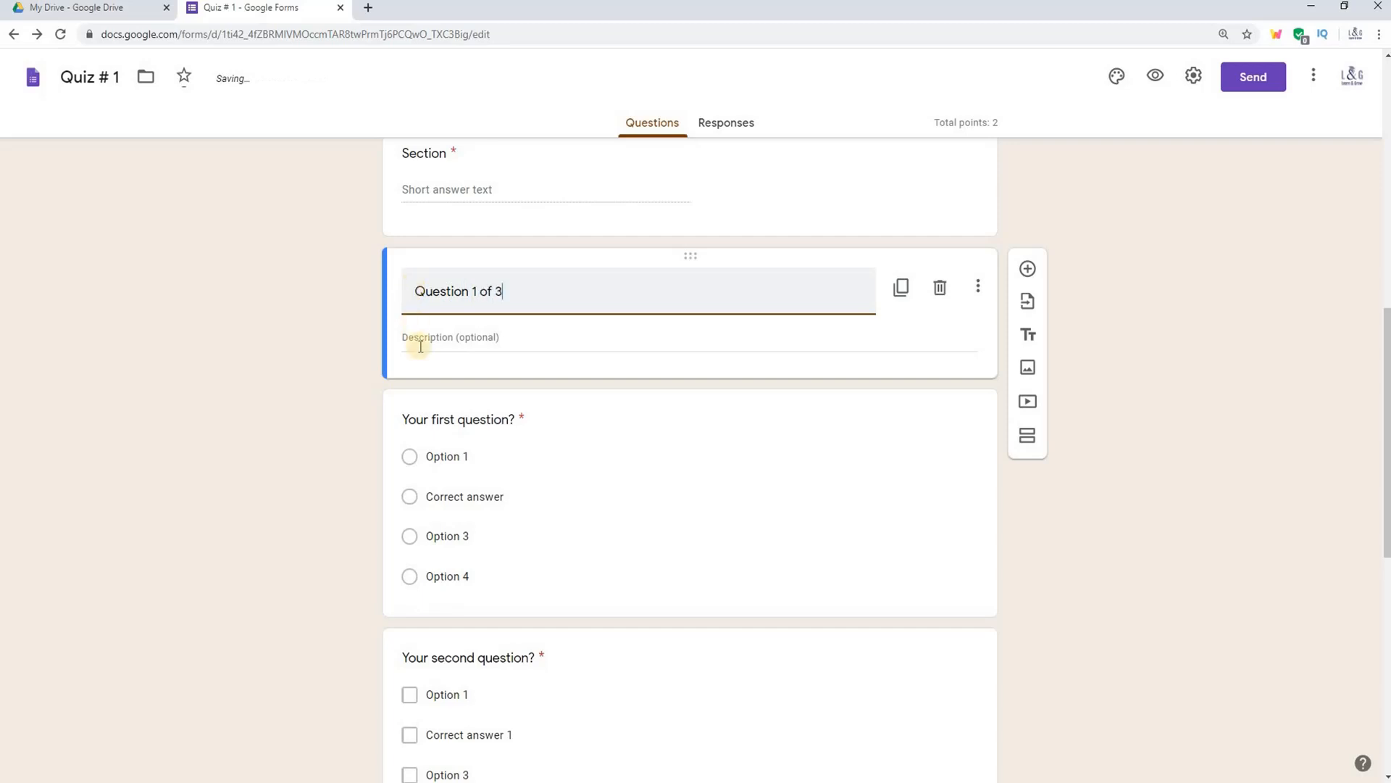
left_click(428, 337)
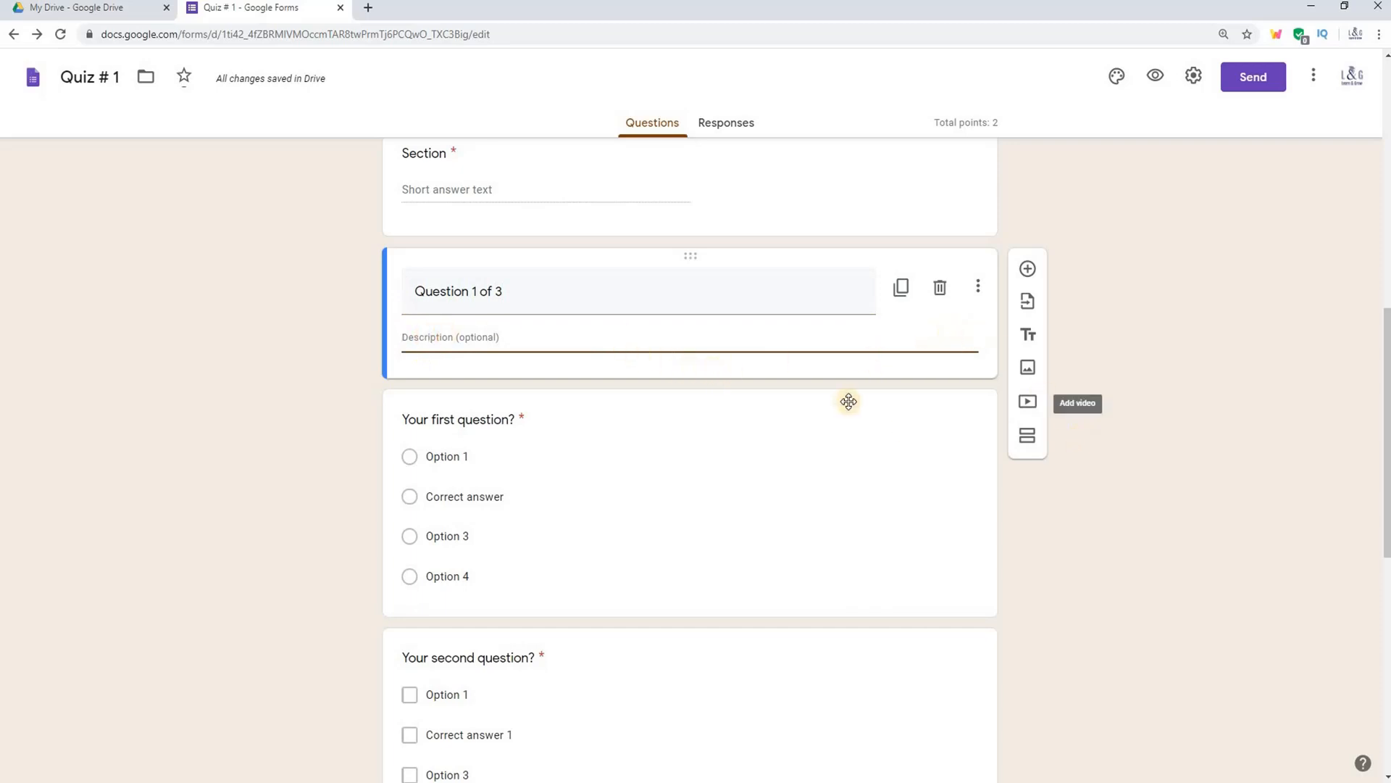
Step: Replace the first question's placeholder text with "Secret words or numbers used for protection of devices is called"
left_click(935, 426)
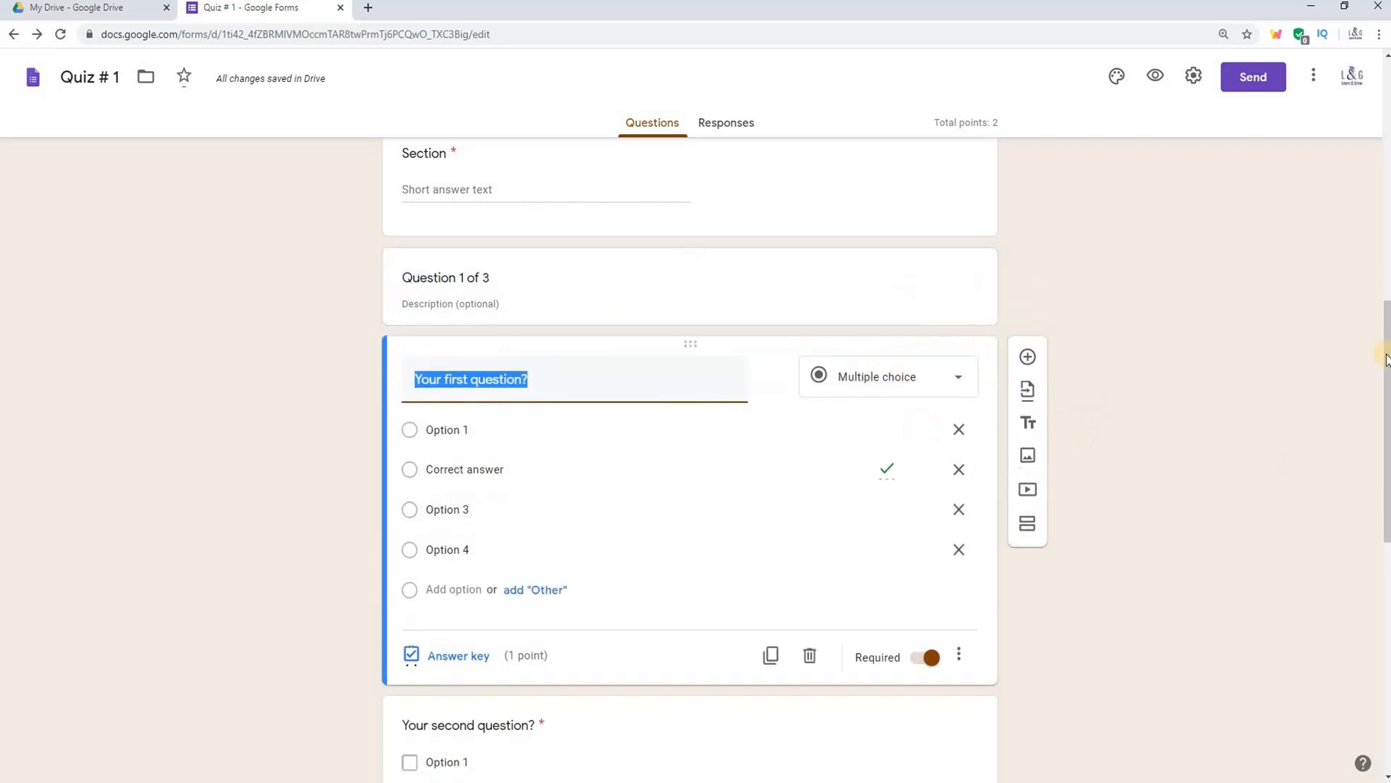
left_click_drag(1387, 353, 1387, 384)
left_click_drag(1387, 474, 1387, 472)
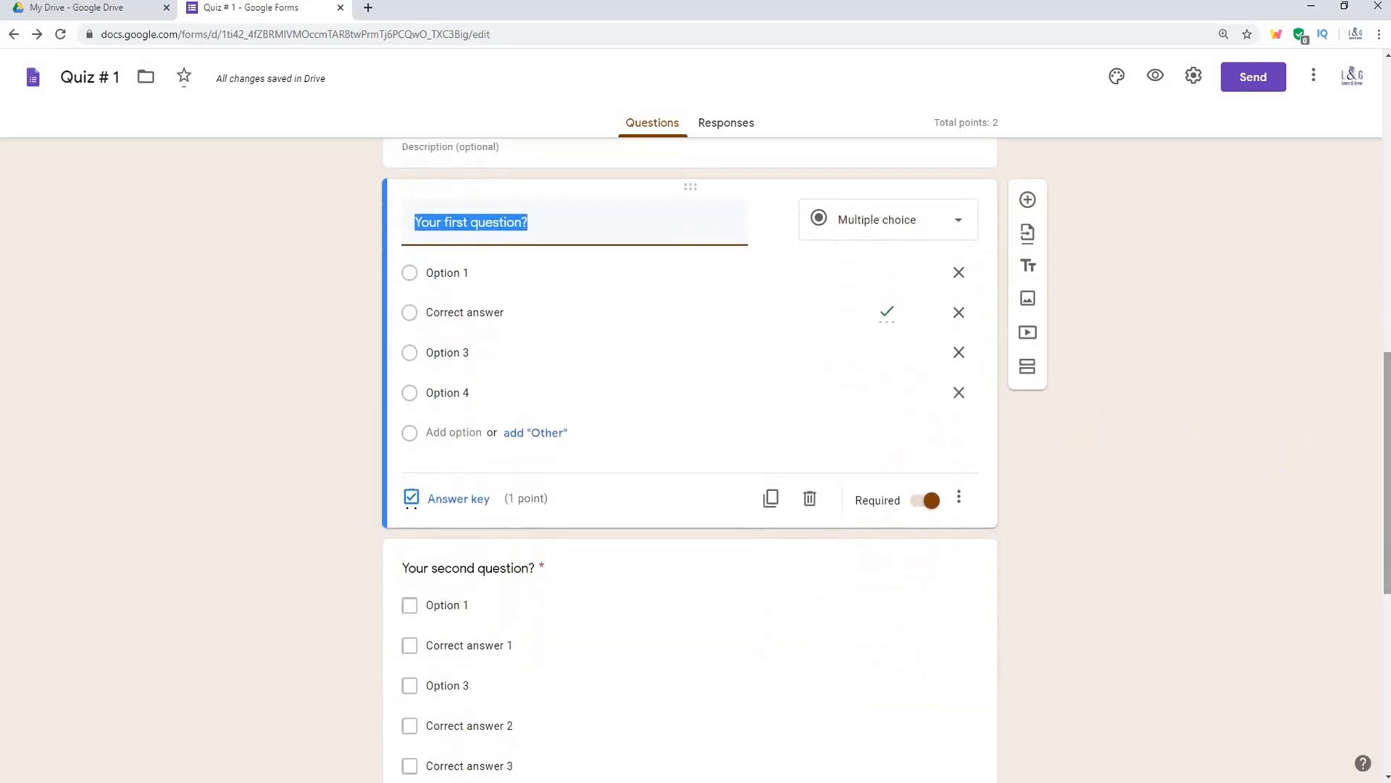
type("Se")
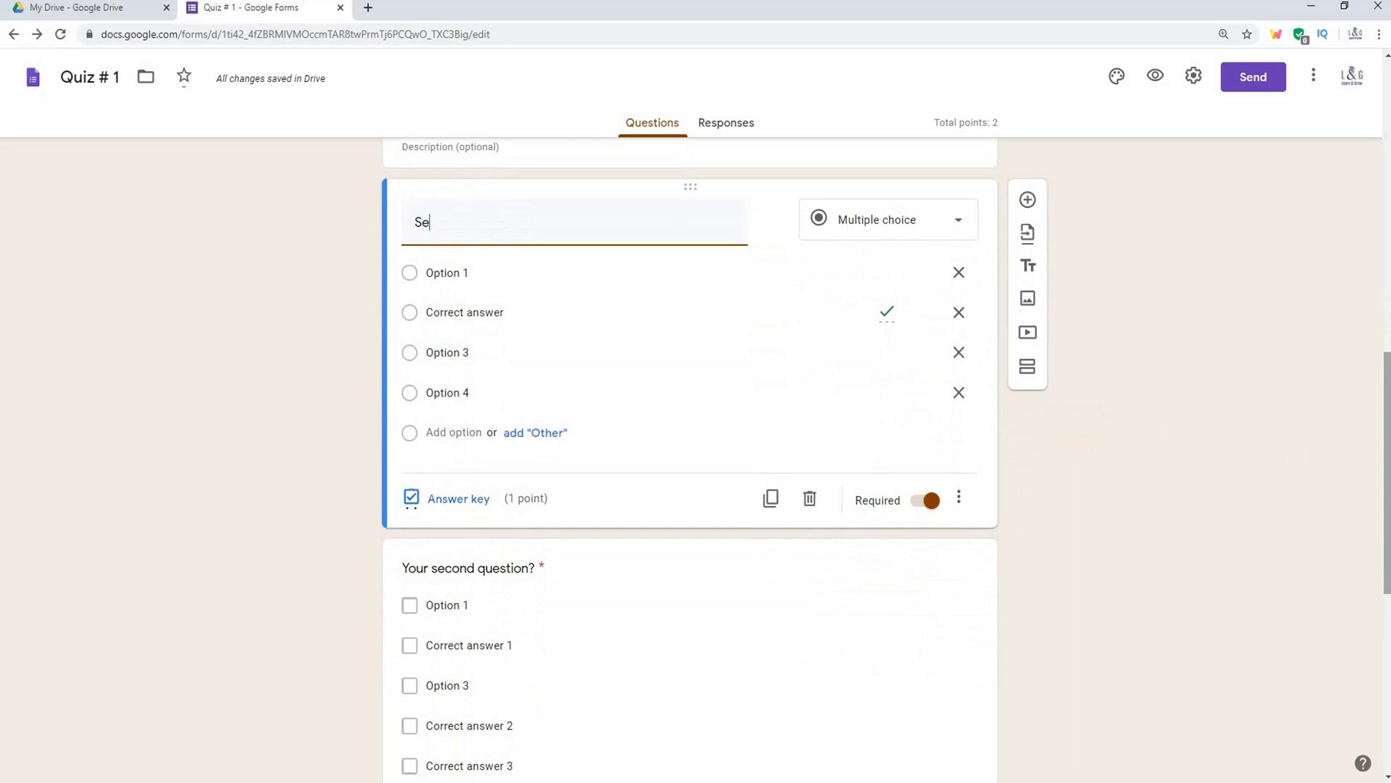
type("cret words")
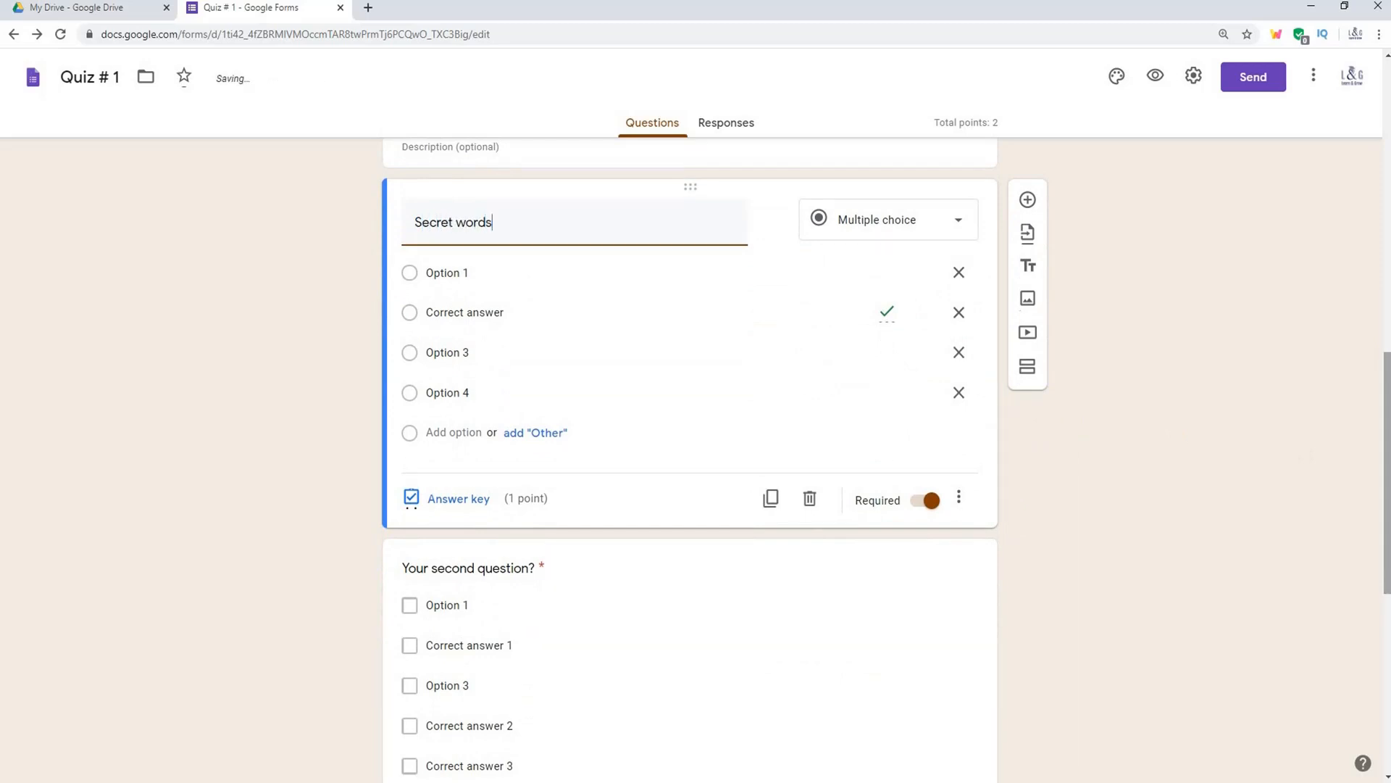
type(" or numbers used fo")
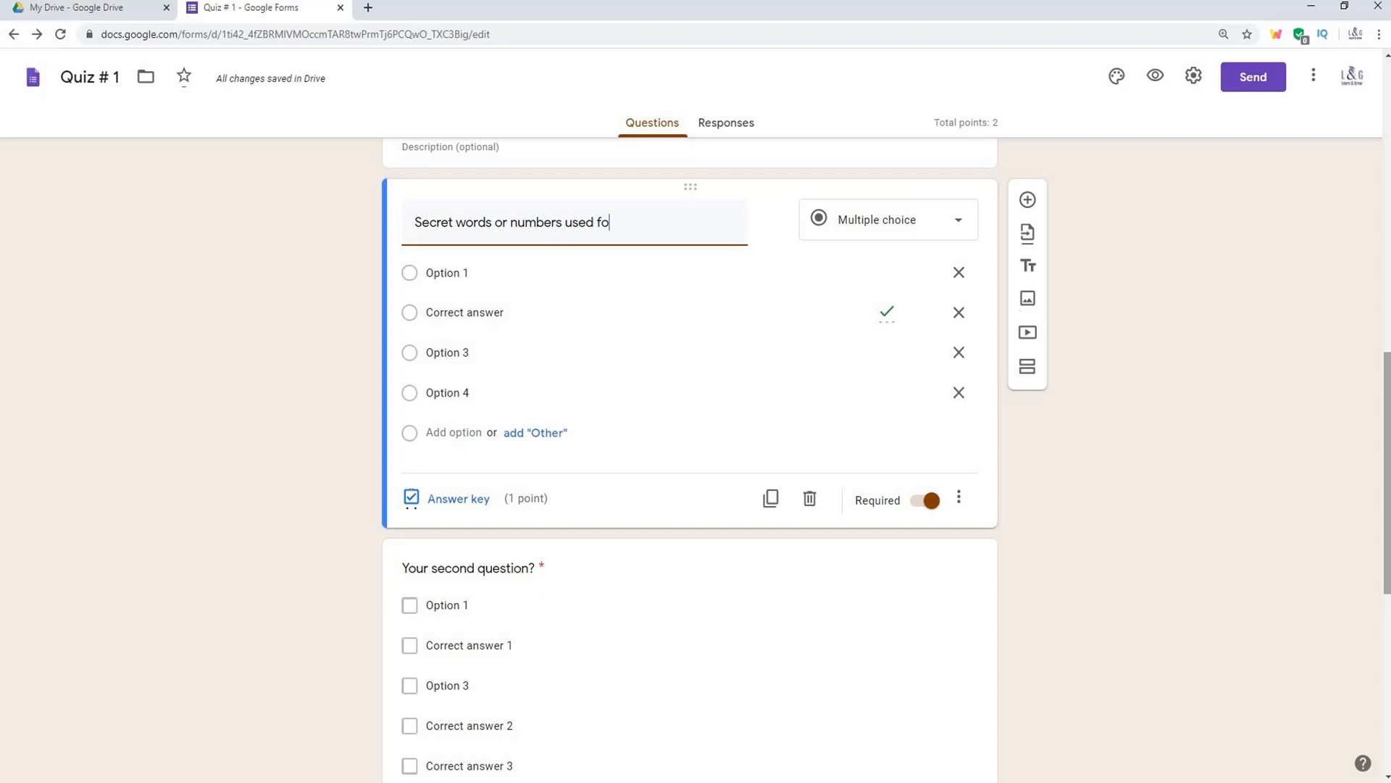
type("r protect")
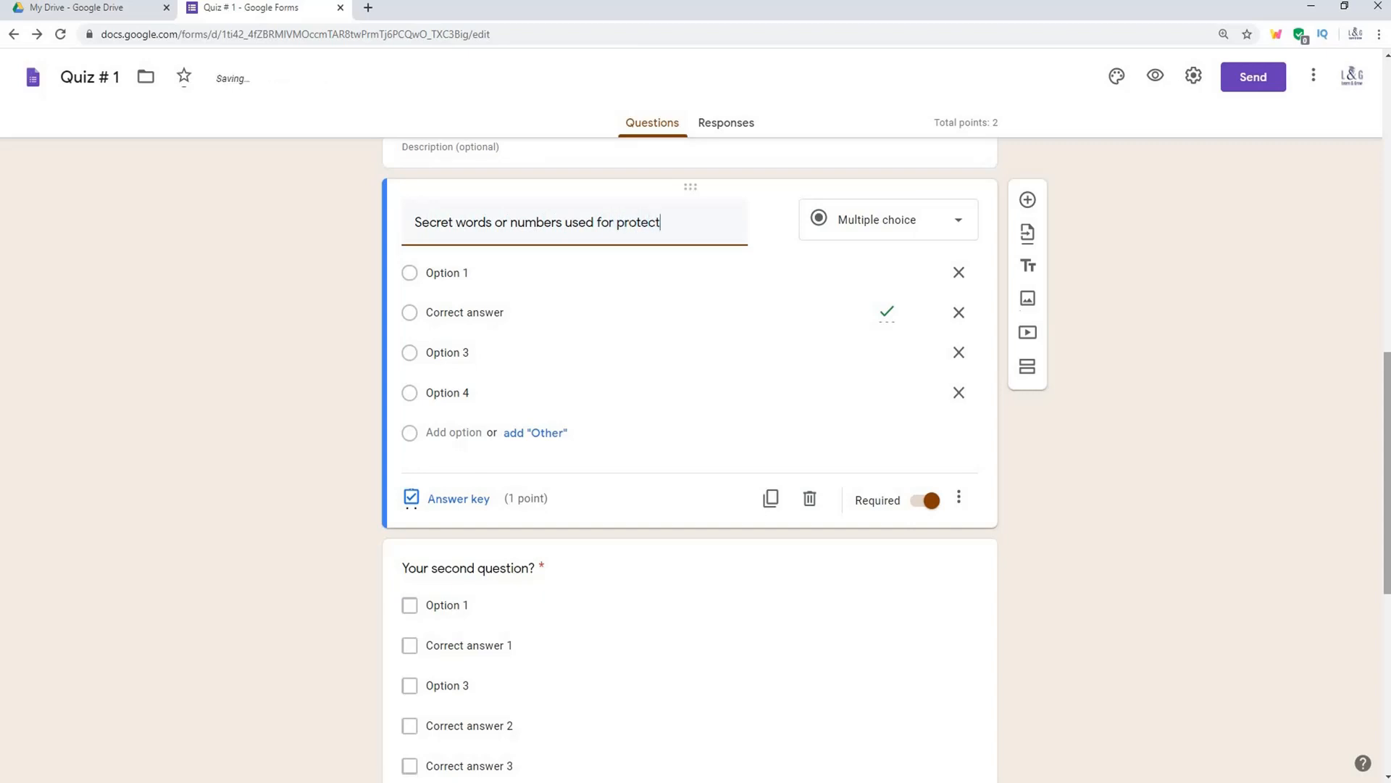
type("ion of devices i")
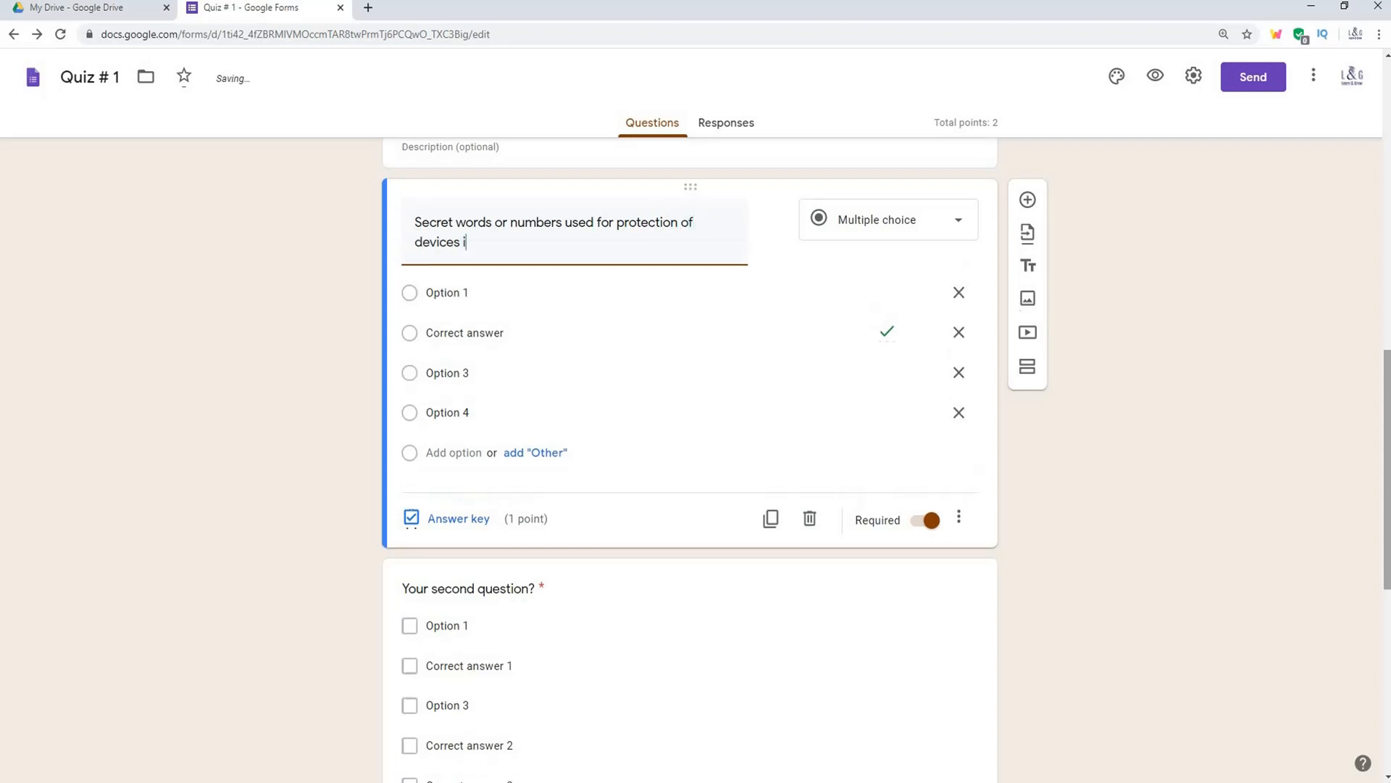
type("s called")
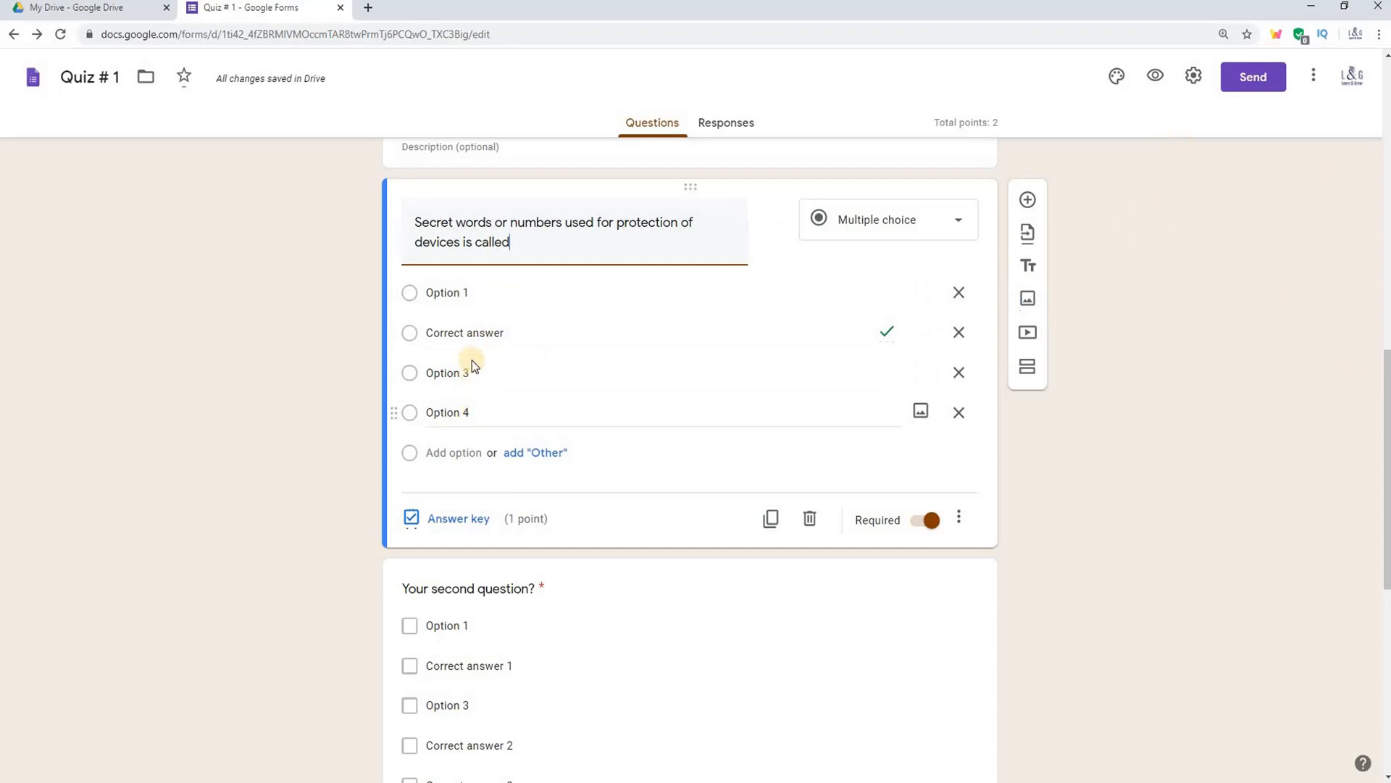
Step: Replace the first question's four answer options, in order, with "Bio-metric data", "backup", "passwords" and "private words"
left_click(468, 293)
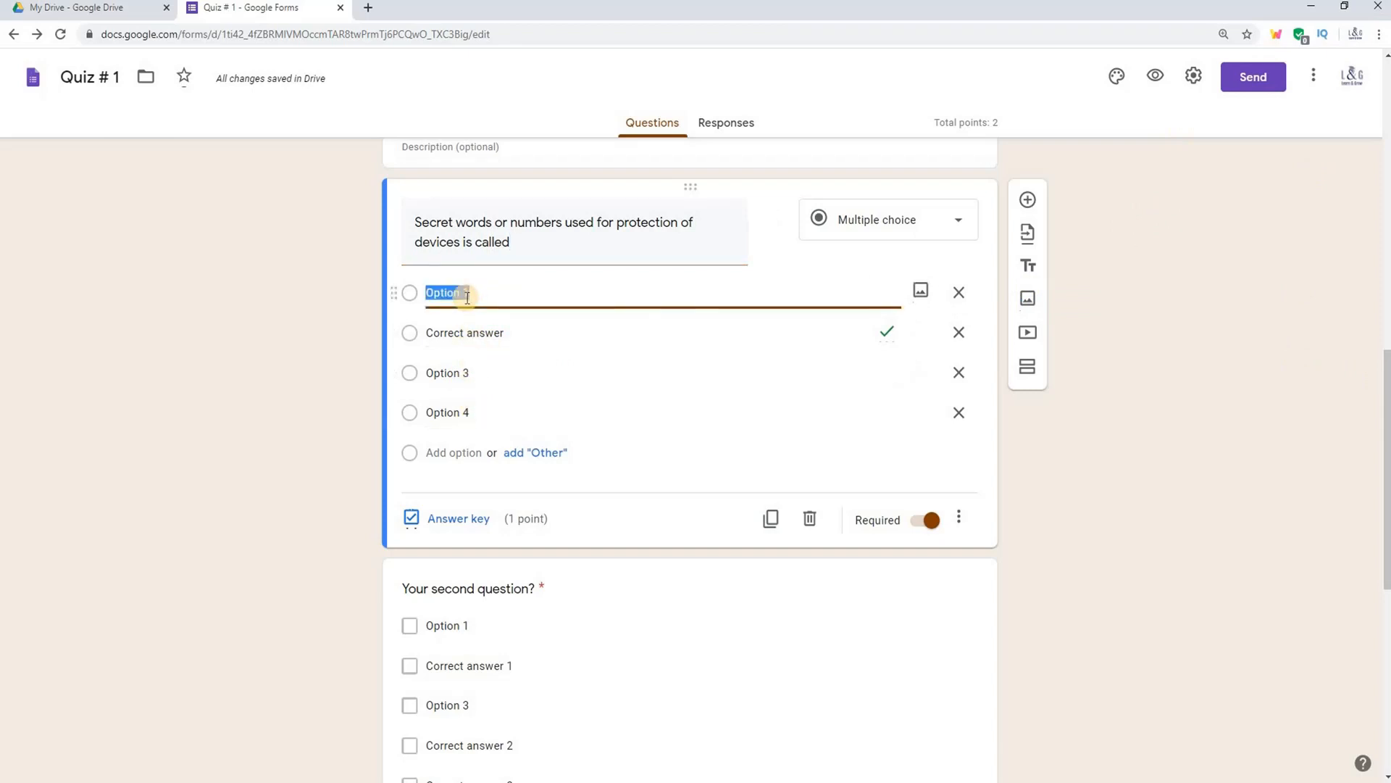
type("Bio-metric data")
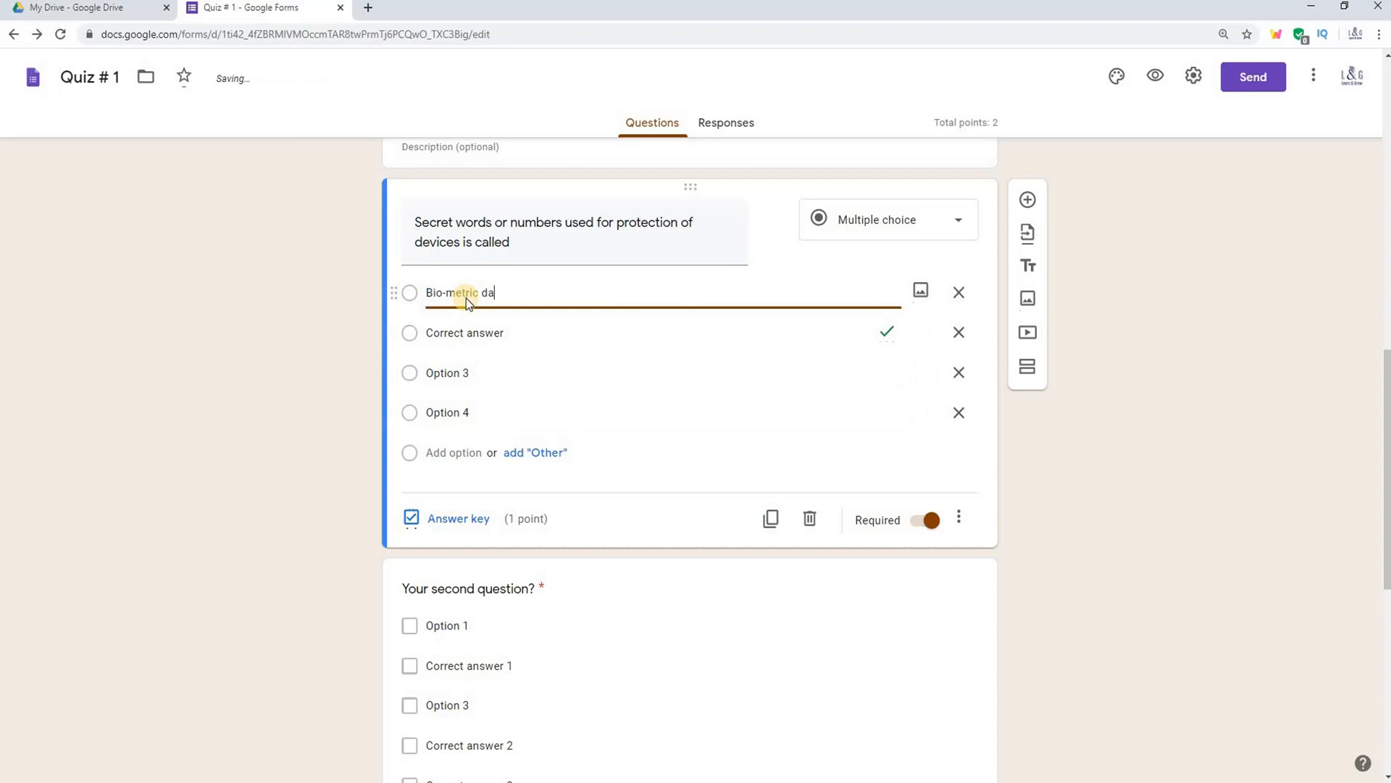
left_click(463, 335)
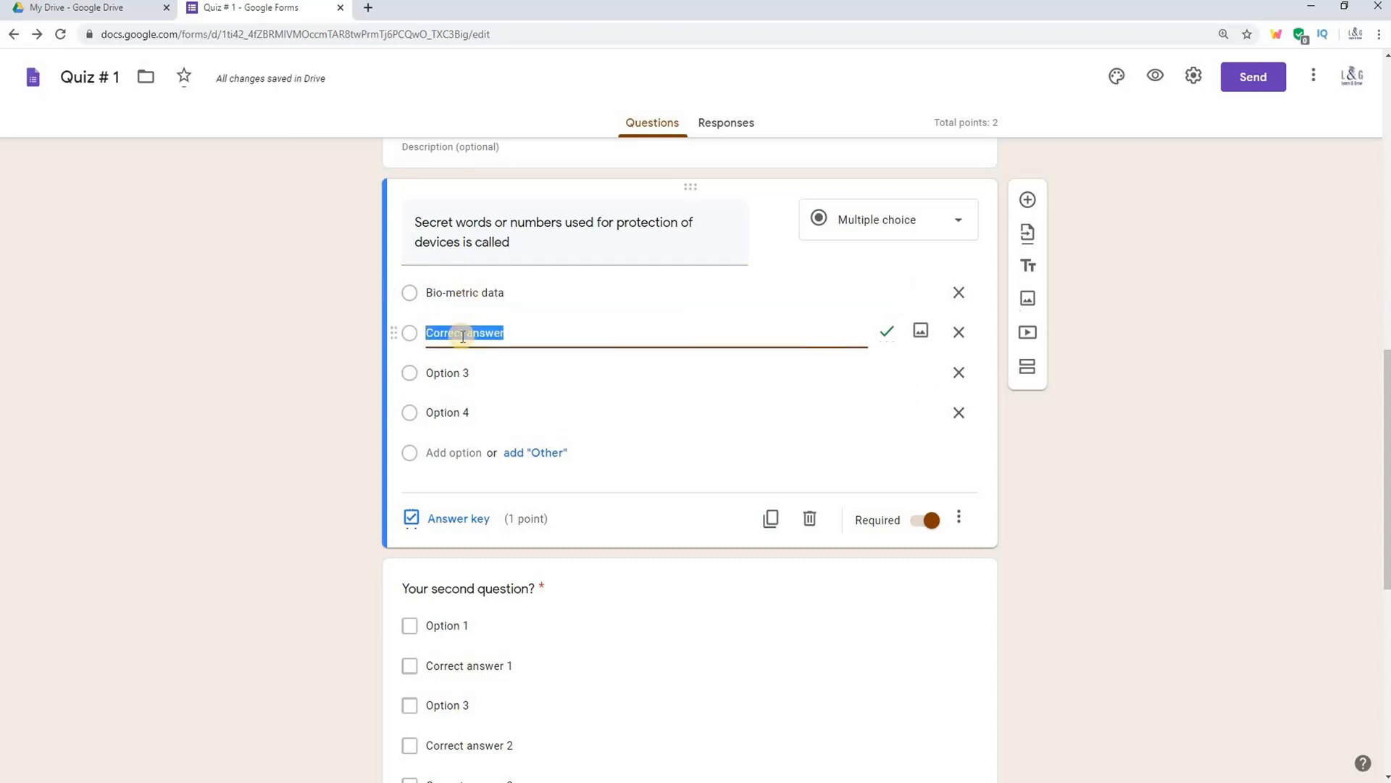
type("backup")
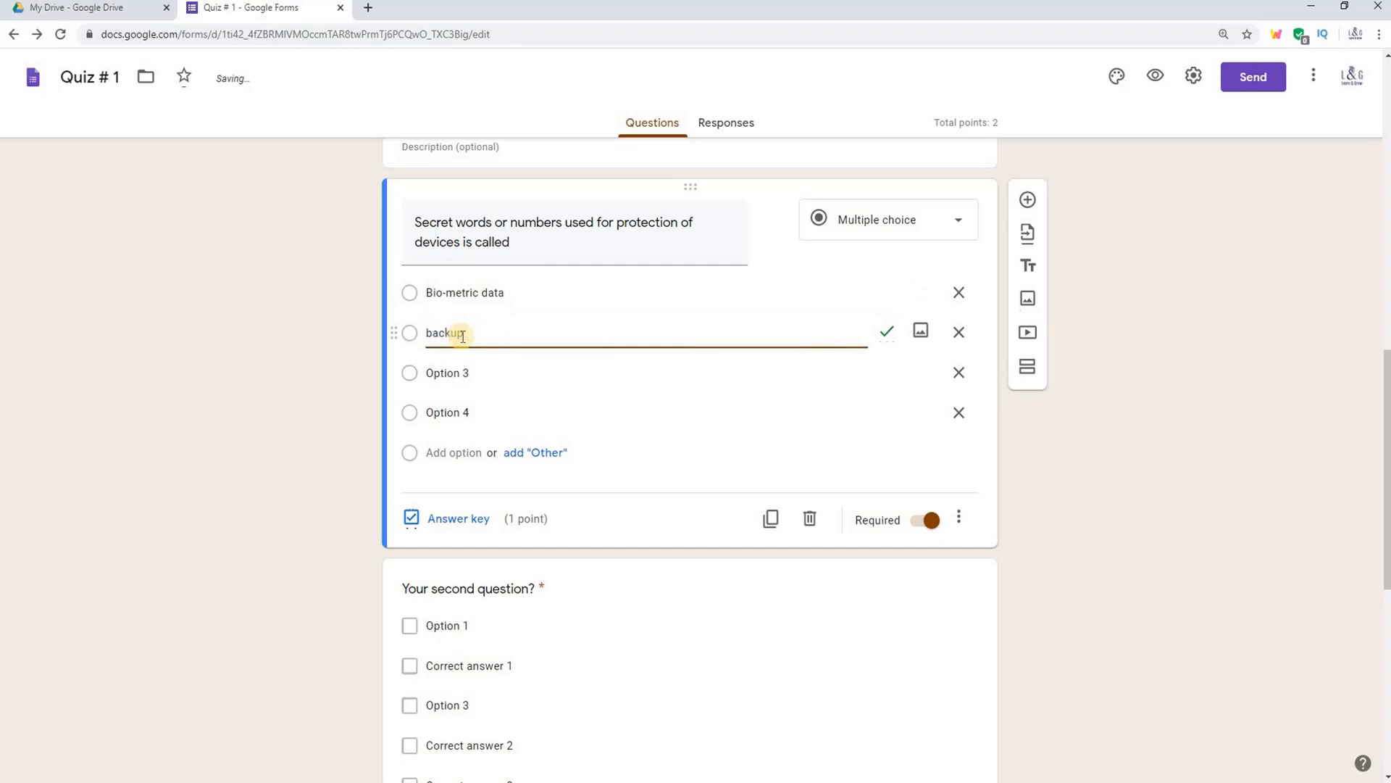
left_click(457, 374)
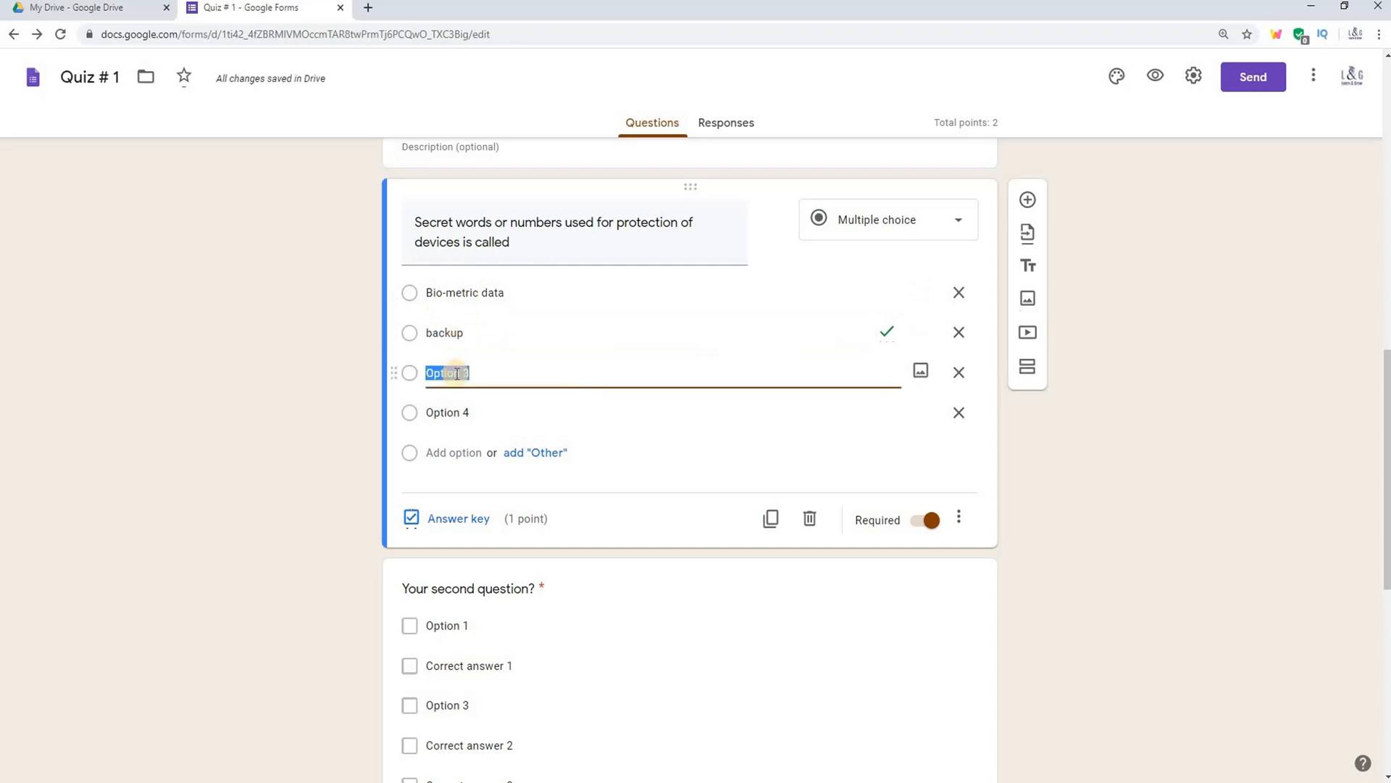
type("passwords")
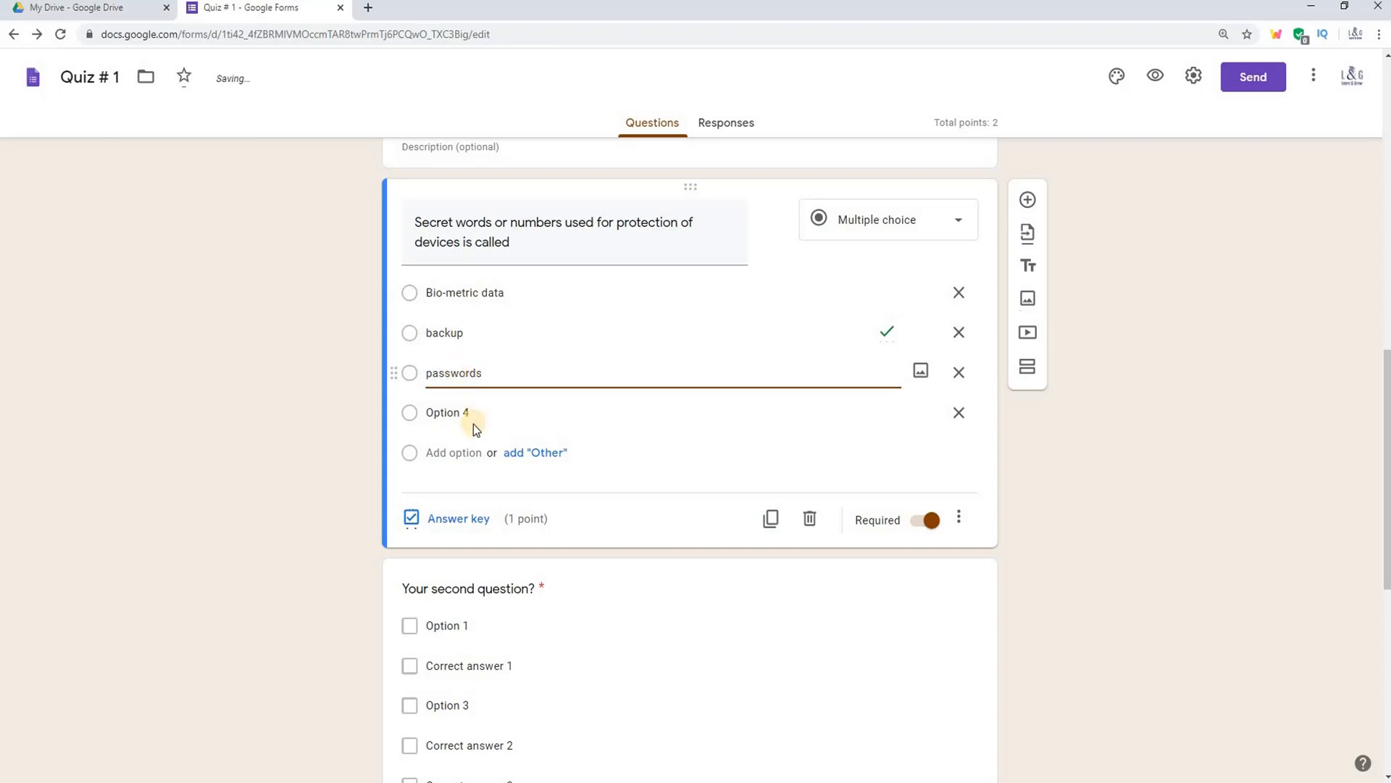
left_click(461, 412)
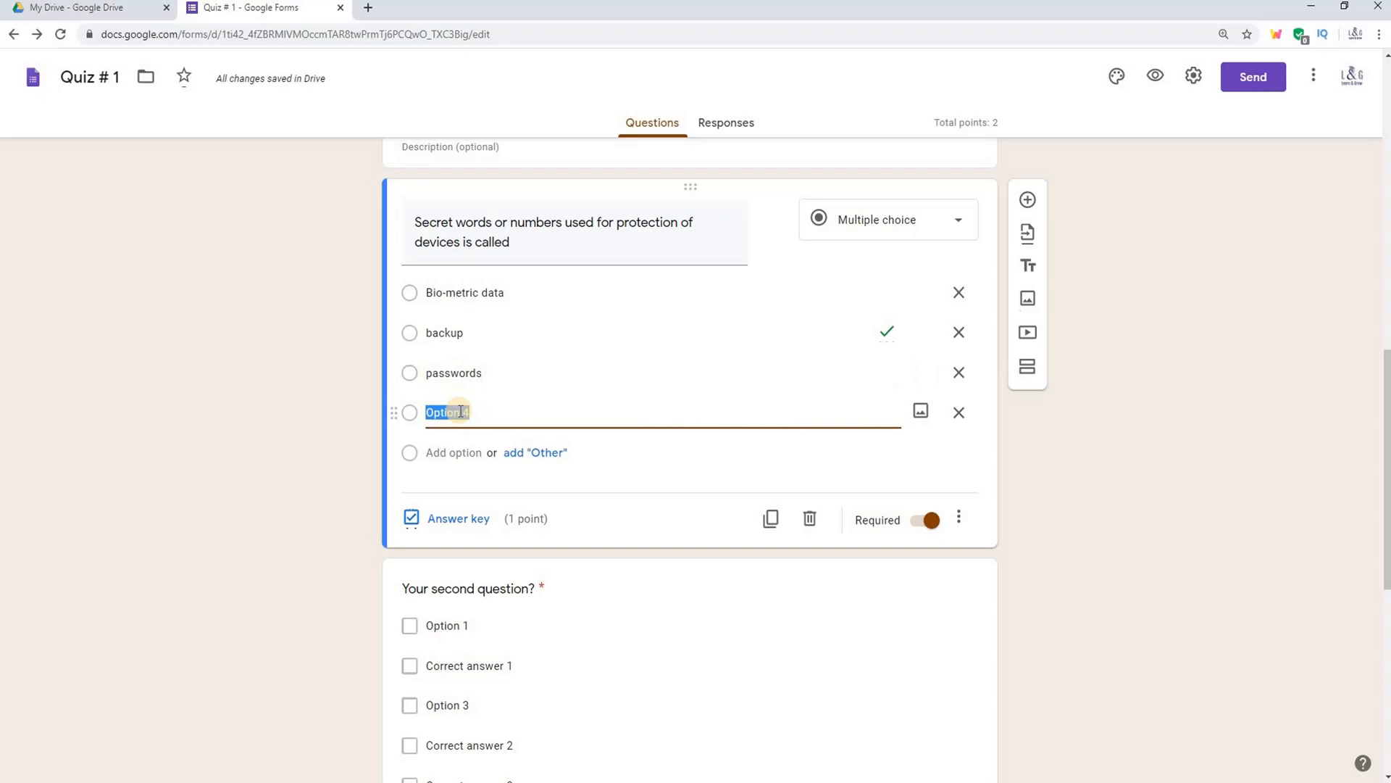
type("private w")
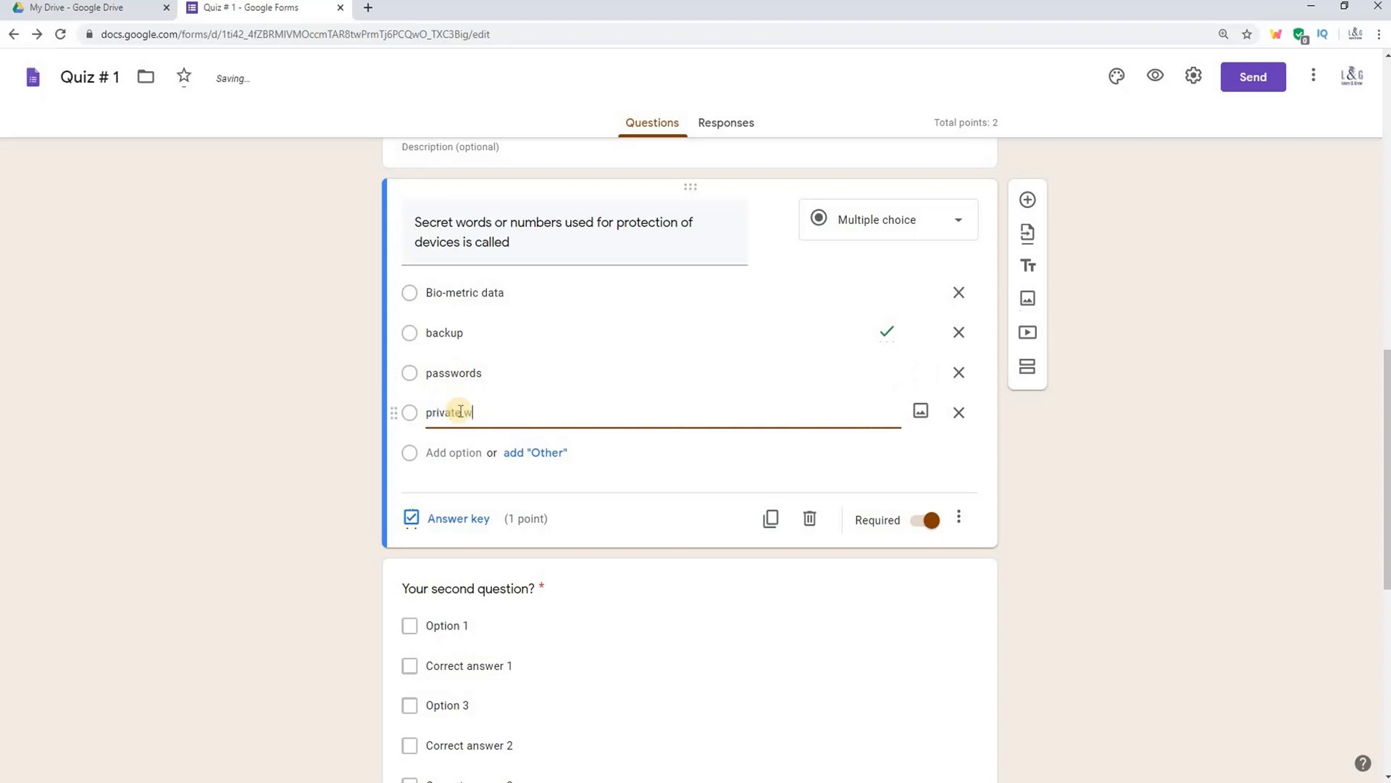
type("ords")
left_click(605, 446)
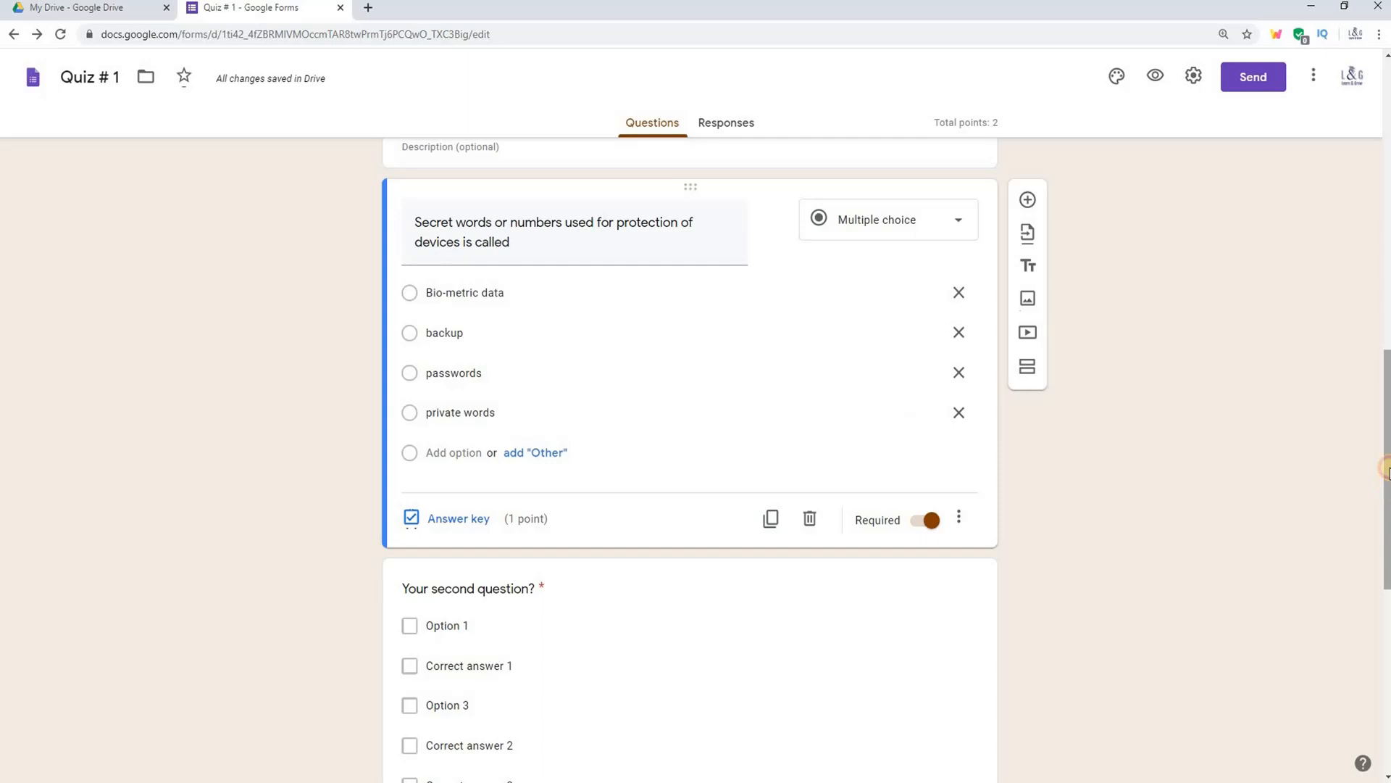
Step: Examine the first question's extra settings for description, answer-based section branching and option shuffling, and look over the surrounding questions
scroll(1386, 455, "up", 1)
scroll(1386, 455, "up", 1)
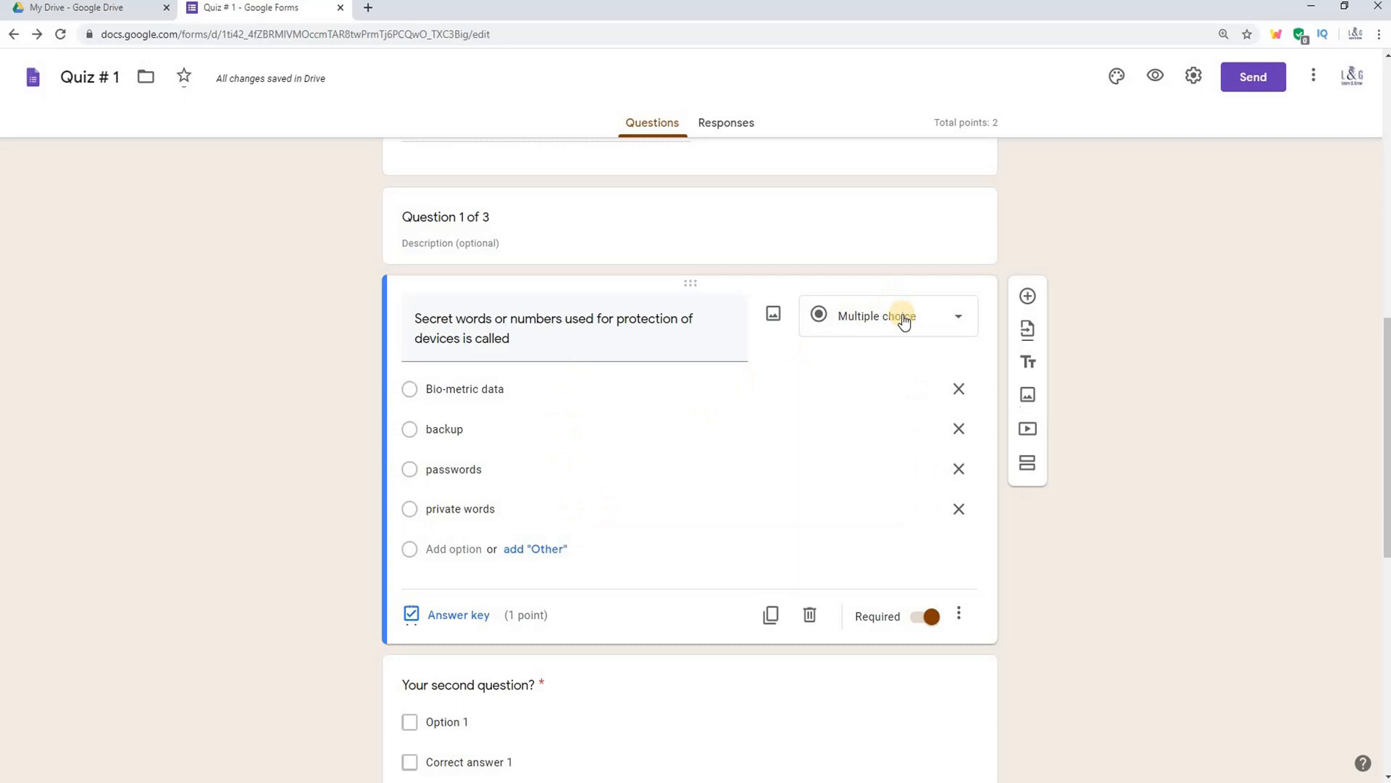
left_click(959, 616)
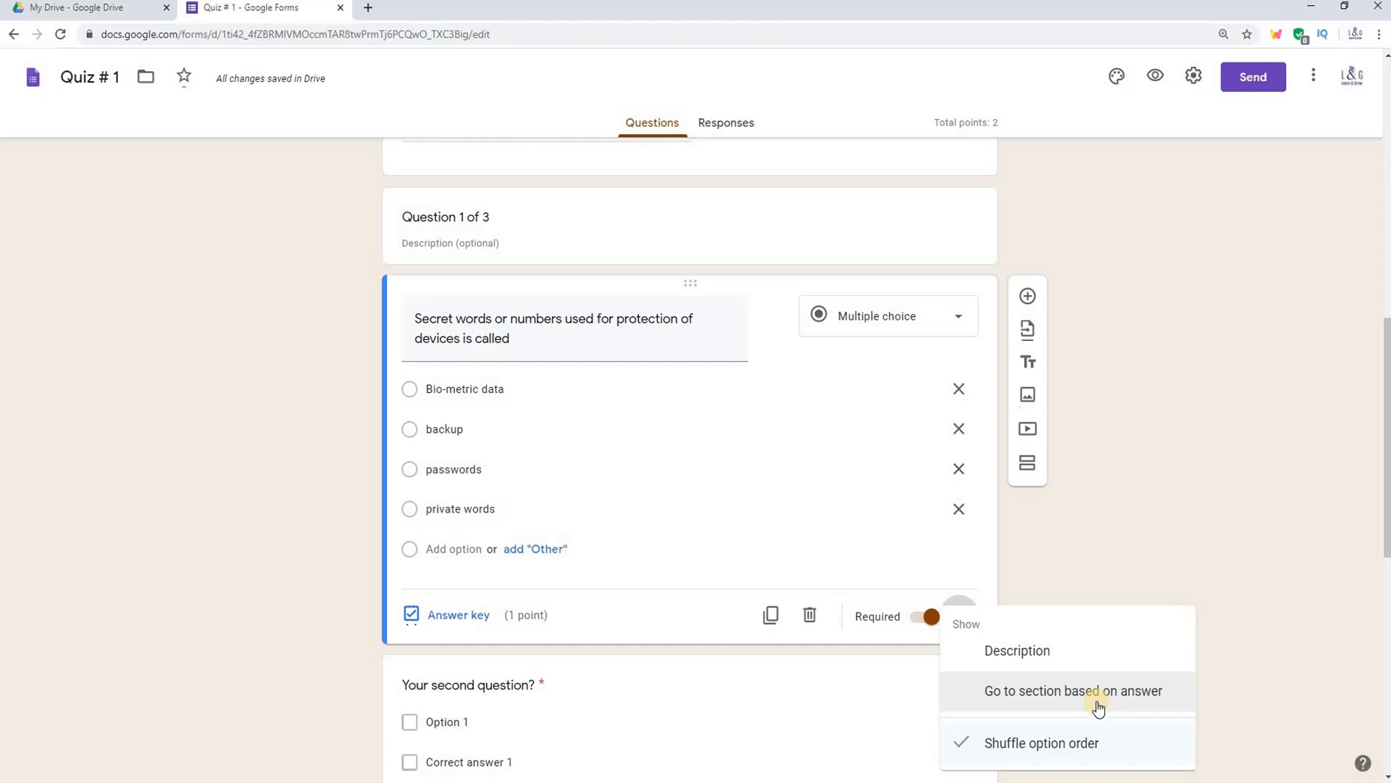
left_click(1085, 567)
scroll(1385, 540, "down", 3)
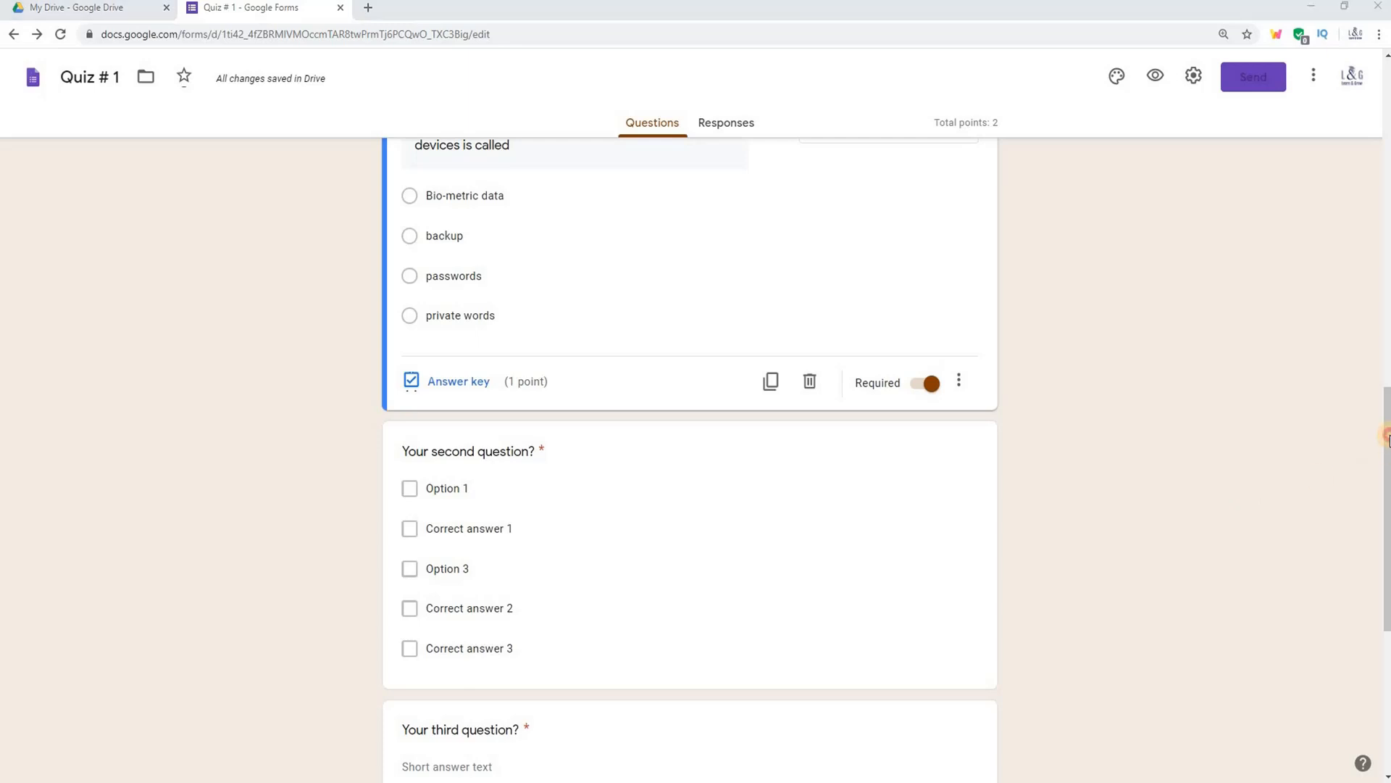
left_click_drag(1386, 419, 1386, 330)
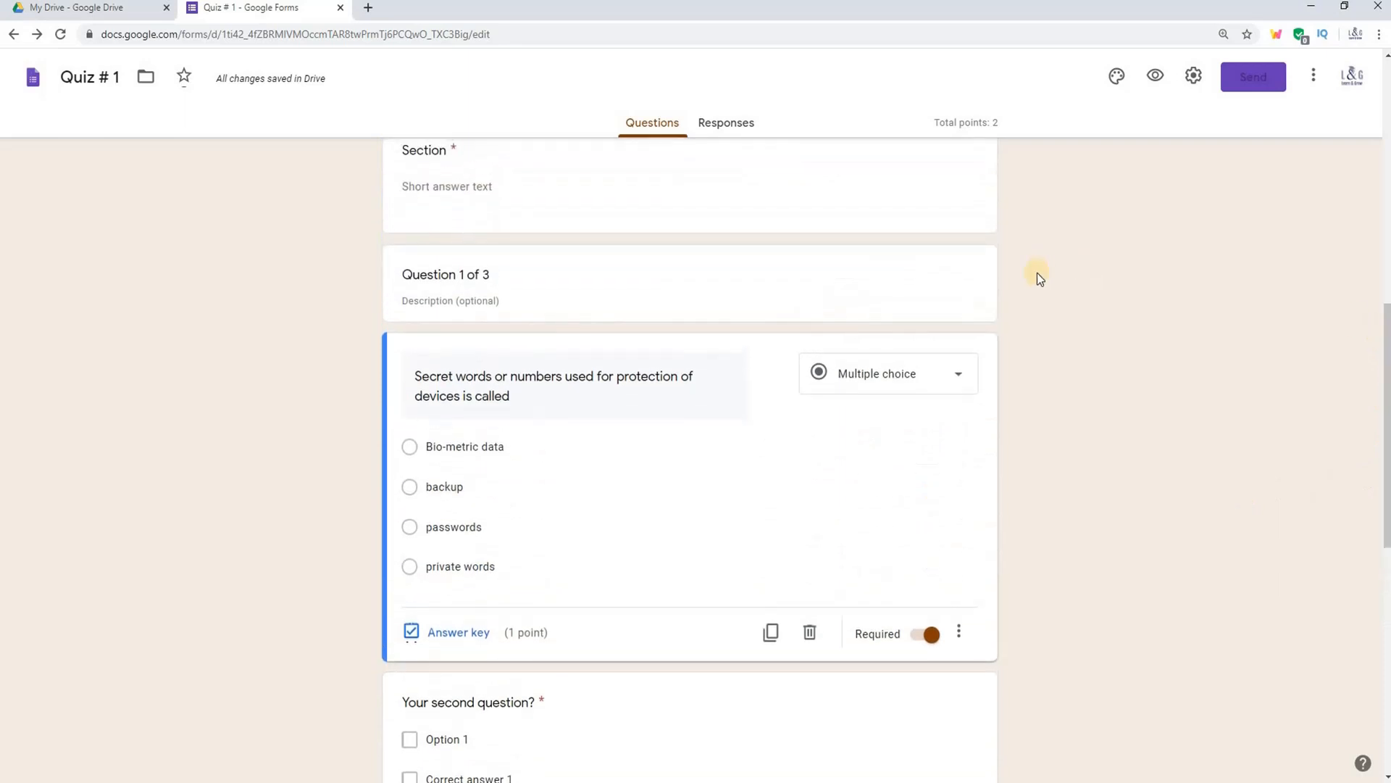
Step: Duplicate the "Question 1 of 3" heading and move the copy below the first question, just before the second question
left_click(964, 287)
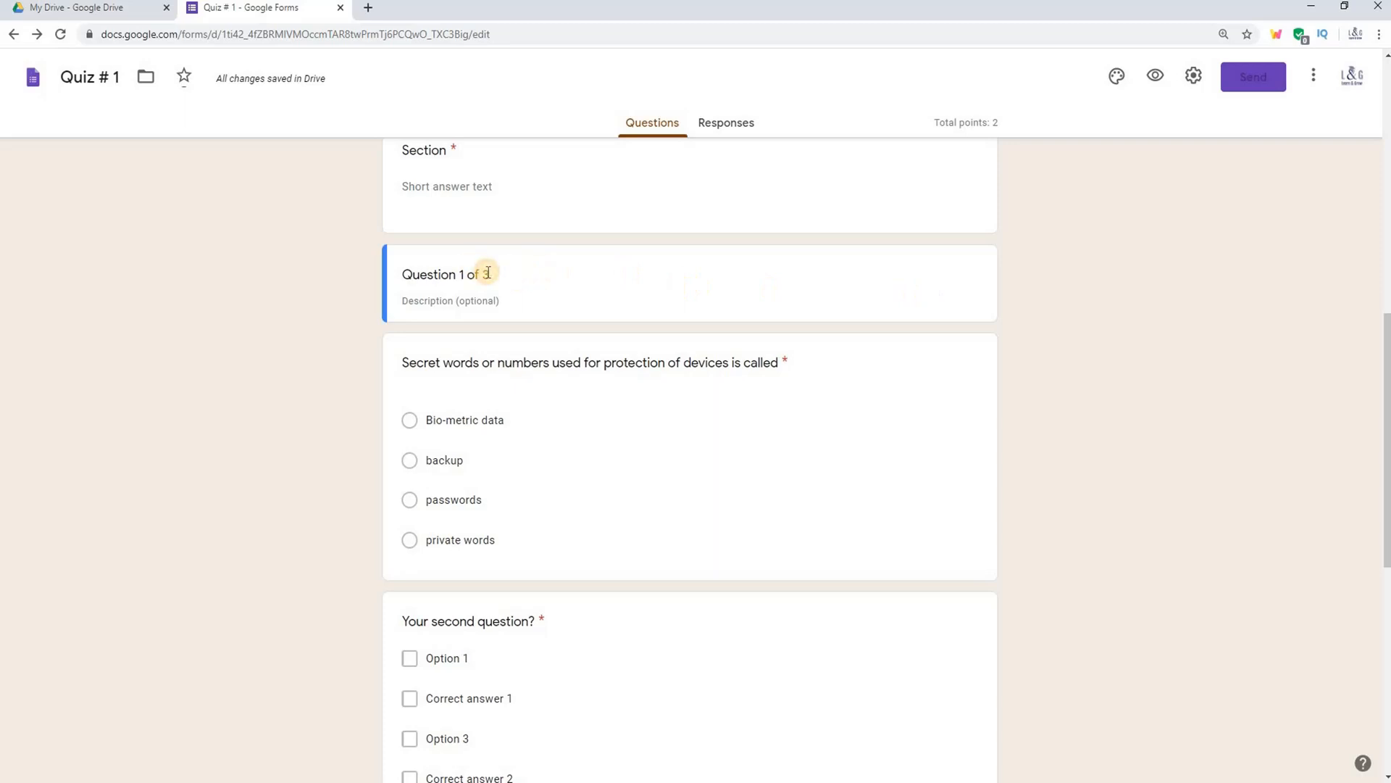
left_click(805, 319)
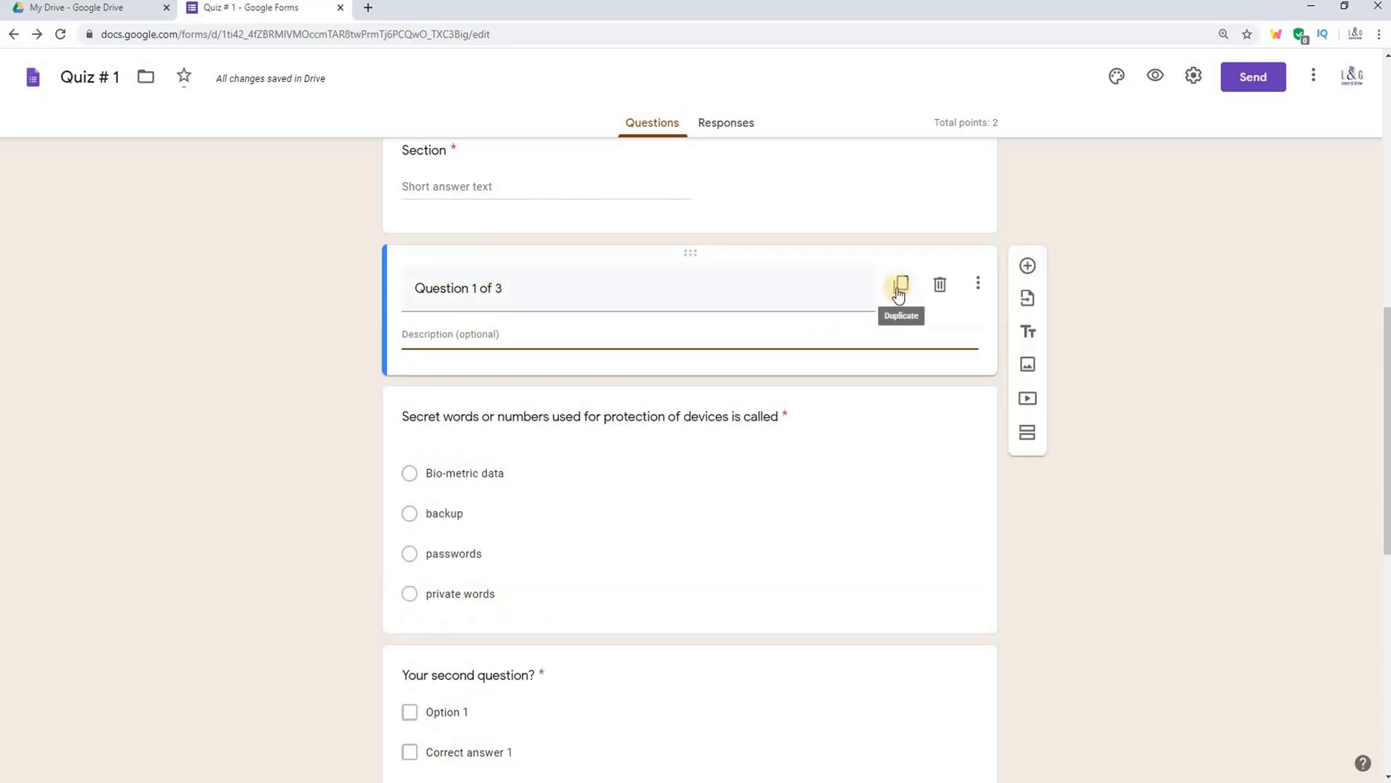
left_click(899, 288)
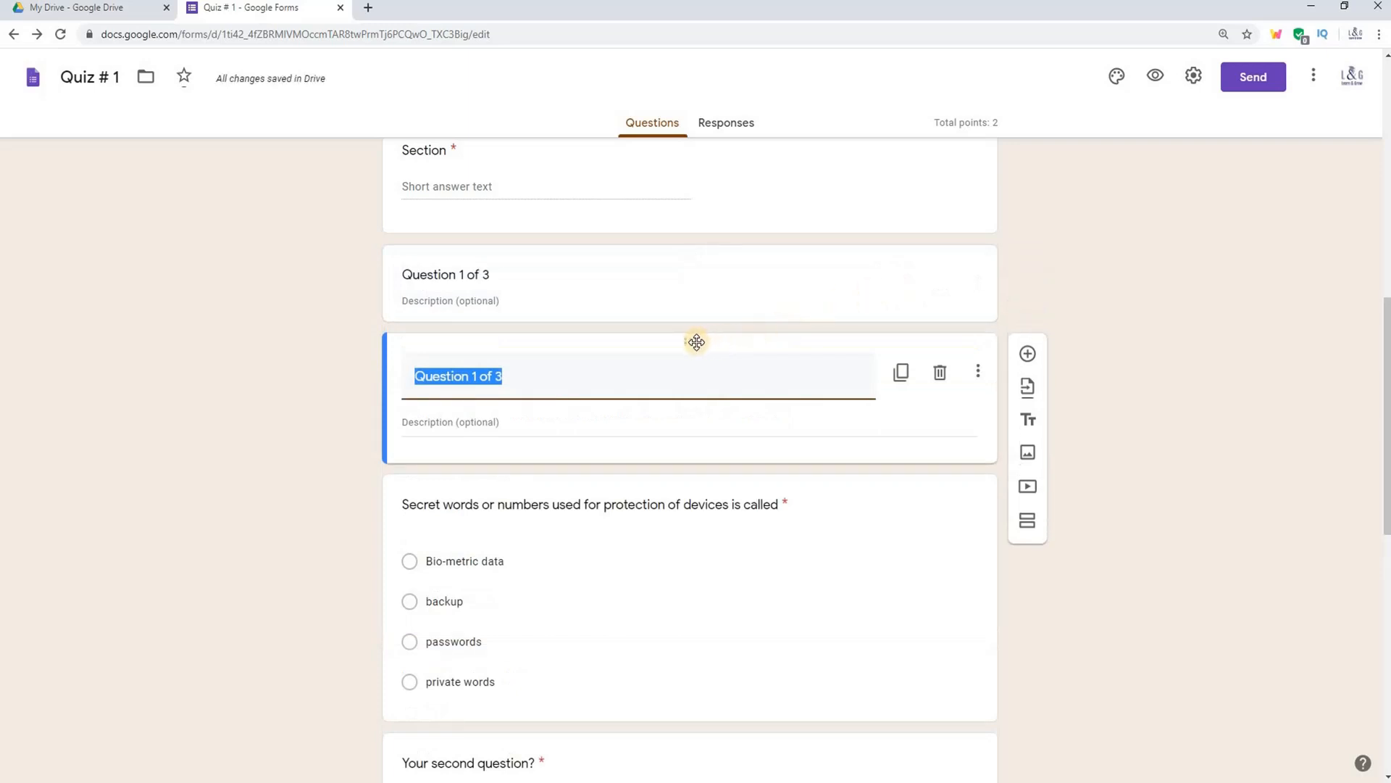
mouse_move(697, 342)
left_mouse_down()
mouse_move(702, 248)
mouse_move(698, 367)
mouse_move(698, 351)
left_mouse_up()
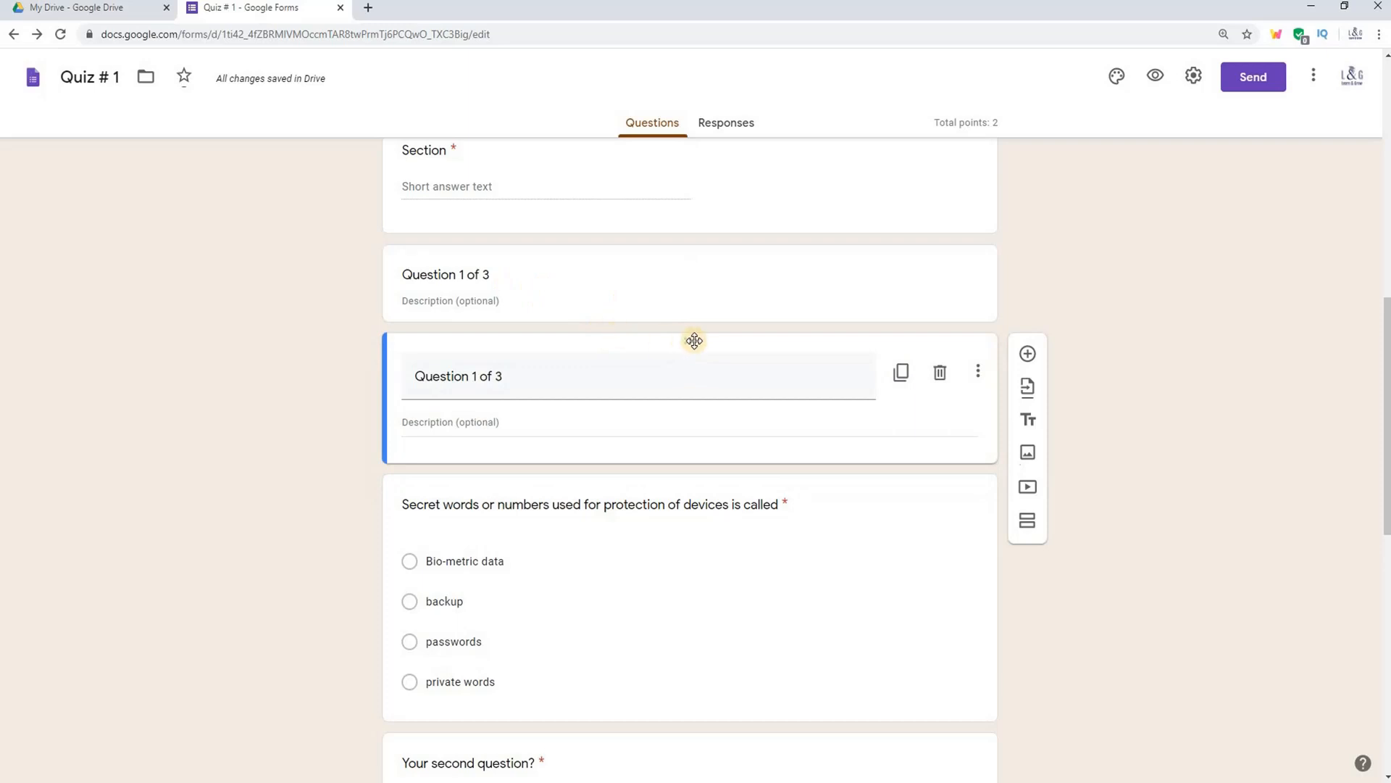
mouse_move(664, 605)
left_mouse_down()
mouse_move(662, 681)
mouse_move(649, 624)
left_mouse_up()
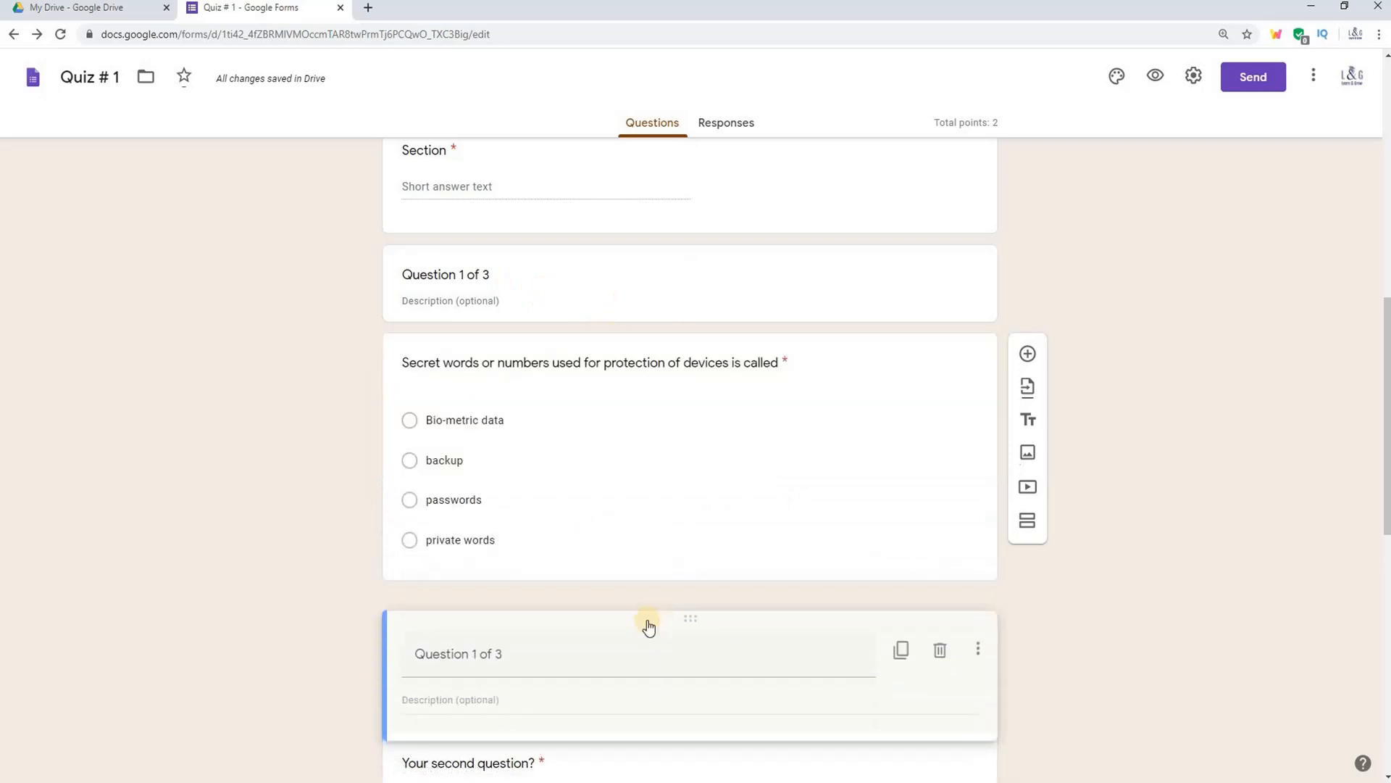
Step: Edit the number in the copied heading so that it reads "Question 12of 3"
left_click(486, 642)
left_click(480, 639)
type("2")
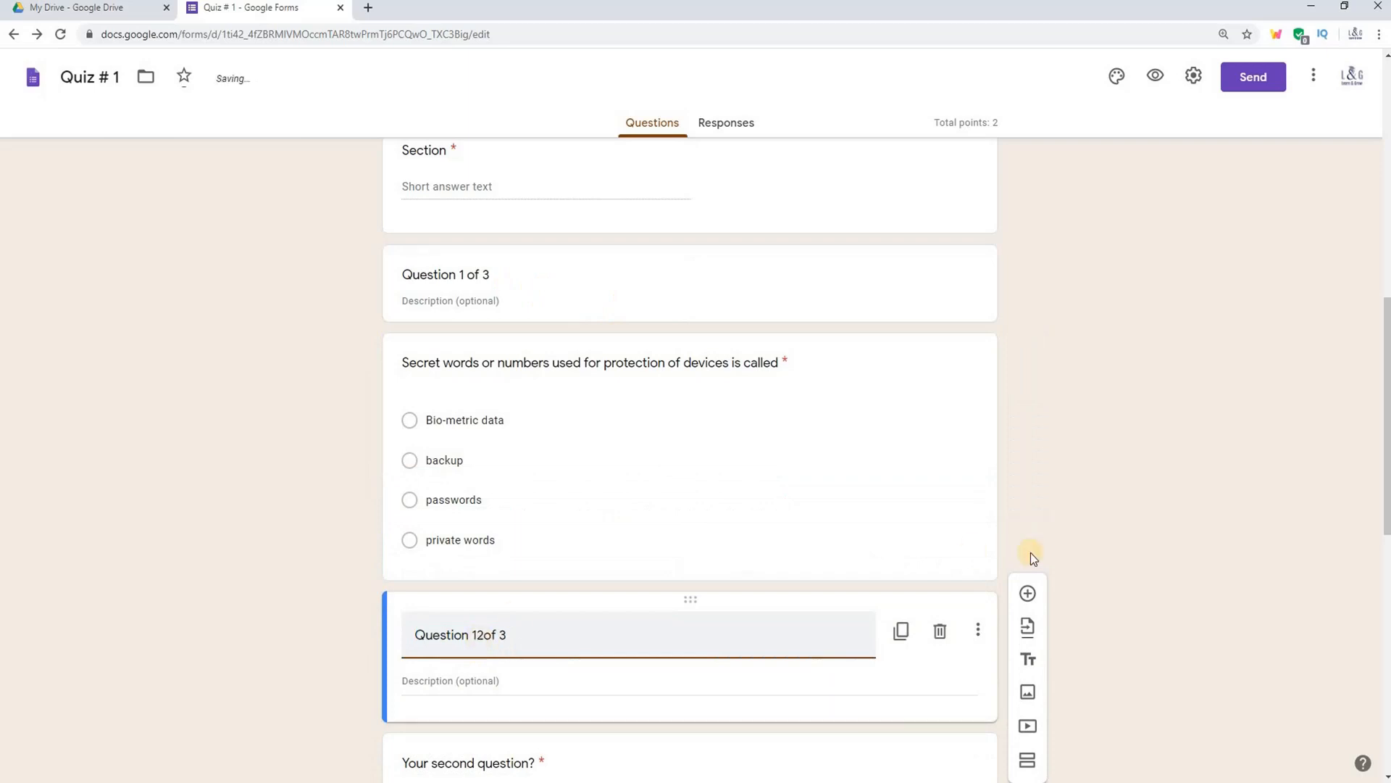
Step: Replace the second question's placeholder text with "What is an adware?"
left_click_drag(1388, 406, 1388, 521)
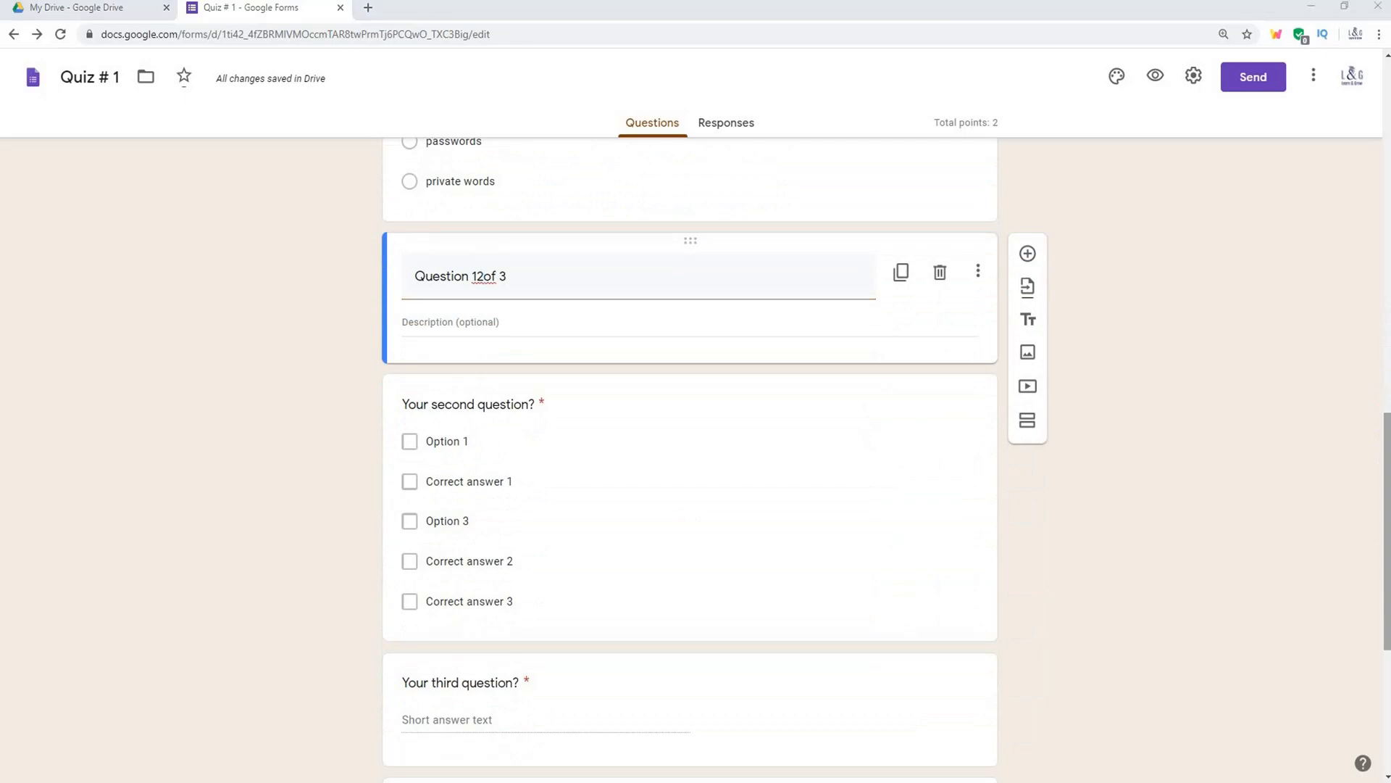
left_click(536, 403)
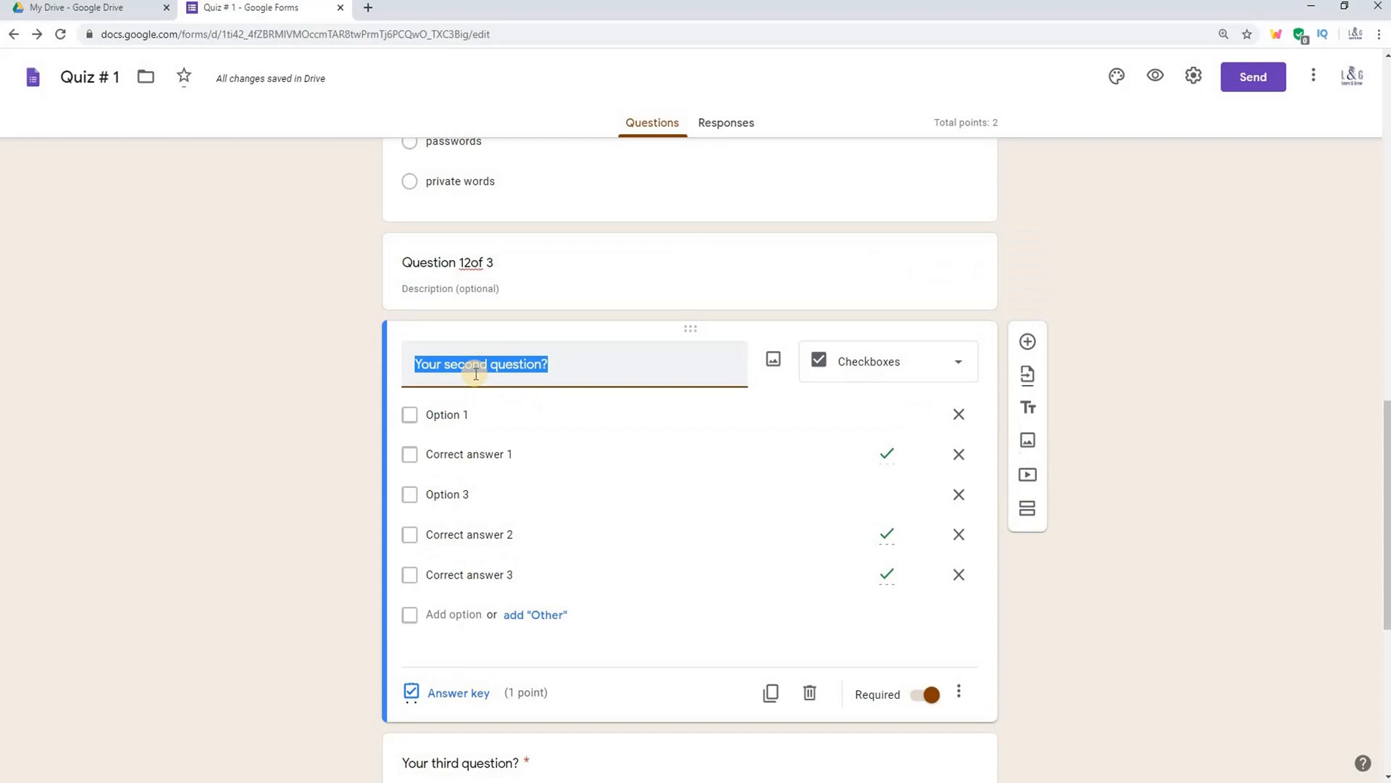
type("W")
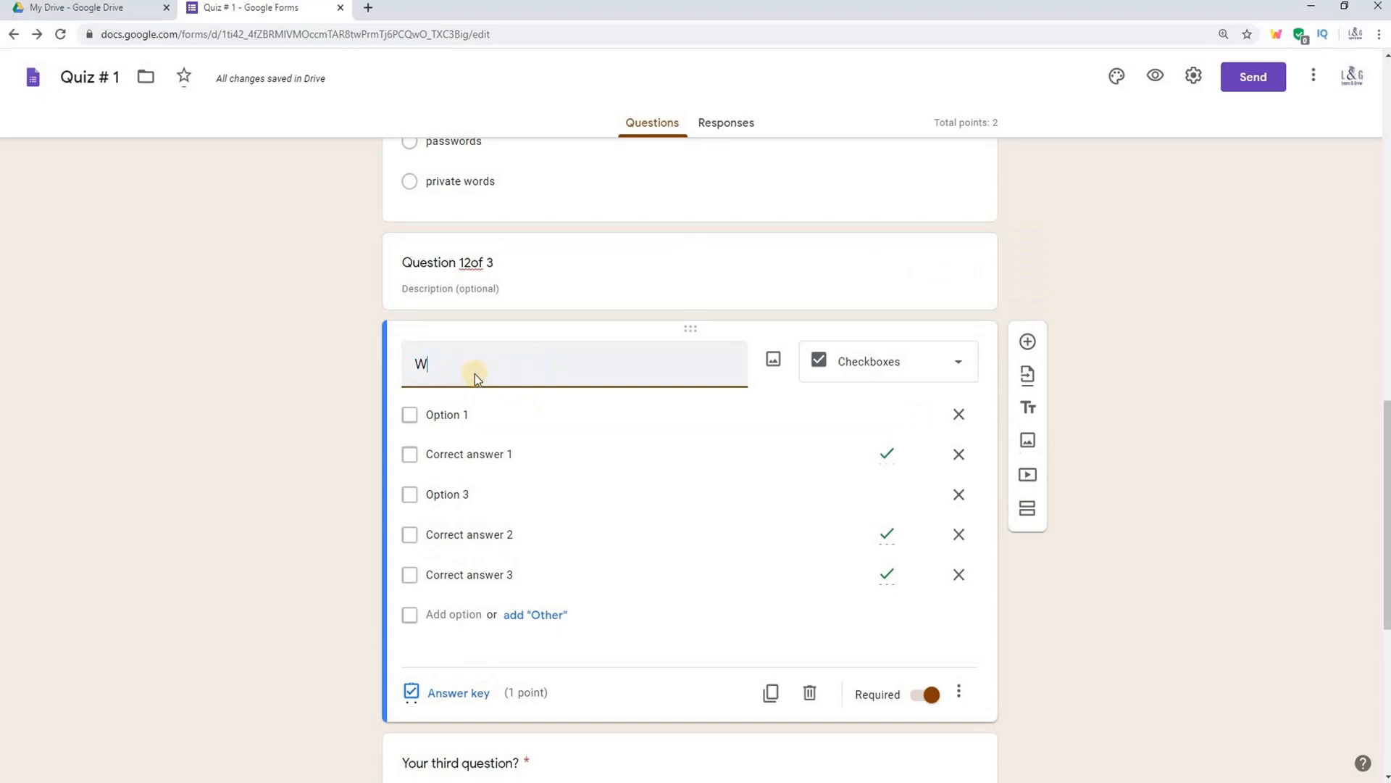
type("hat is an adwae")
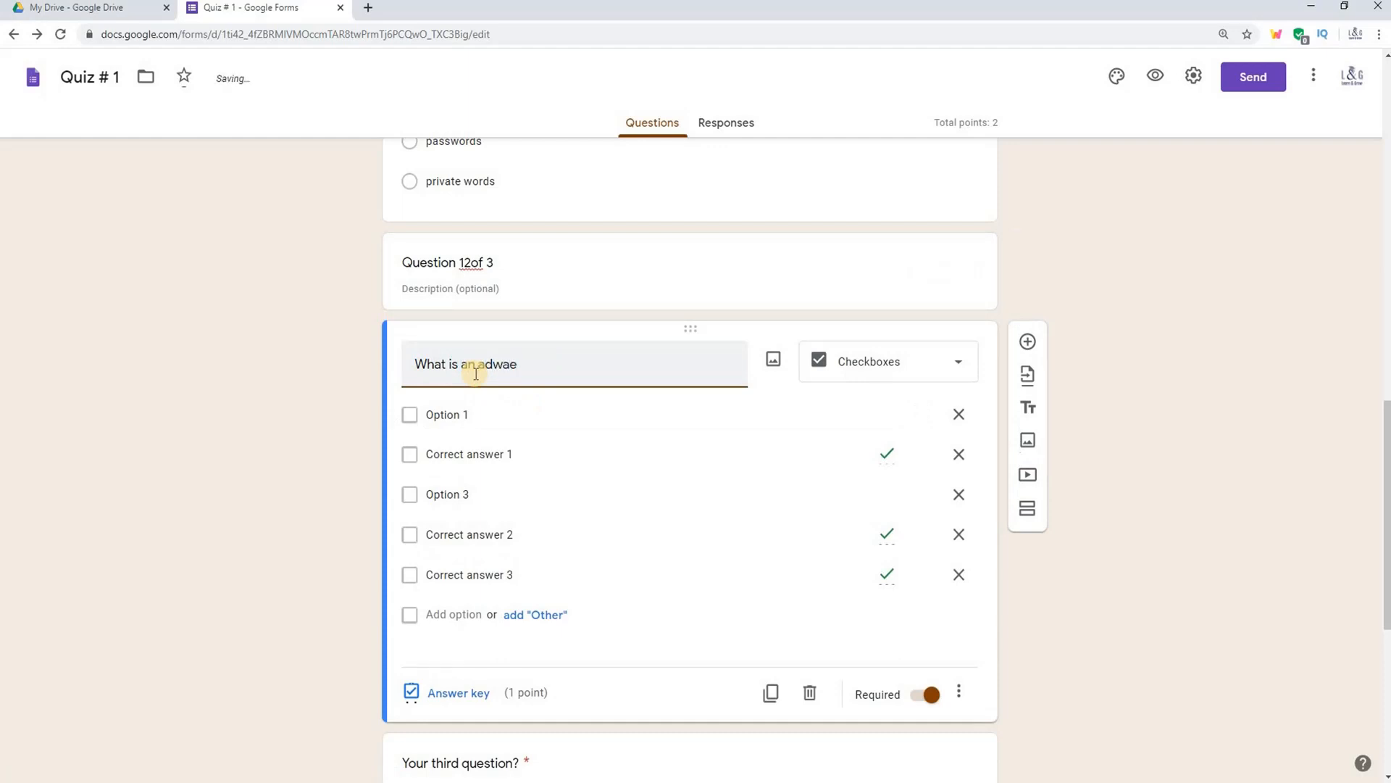
key("BackSpace")
type("re?")
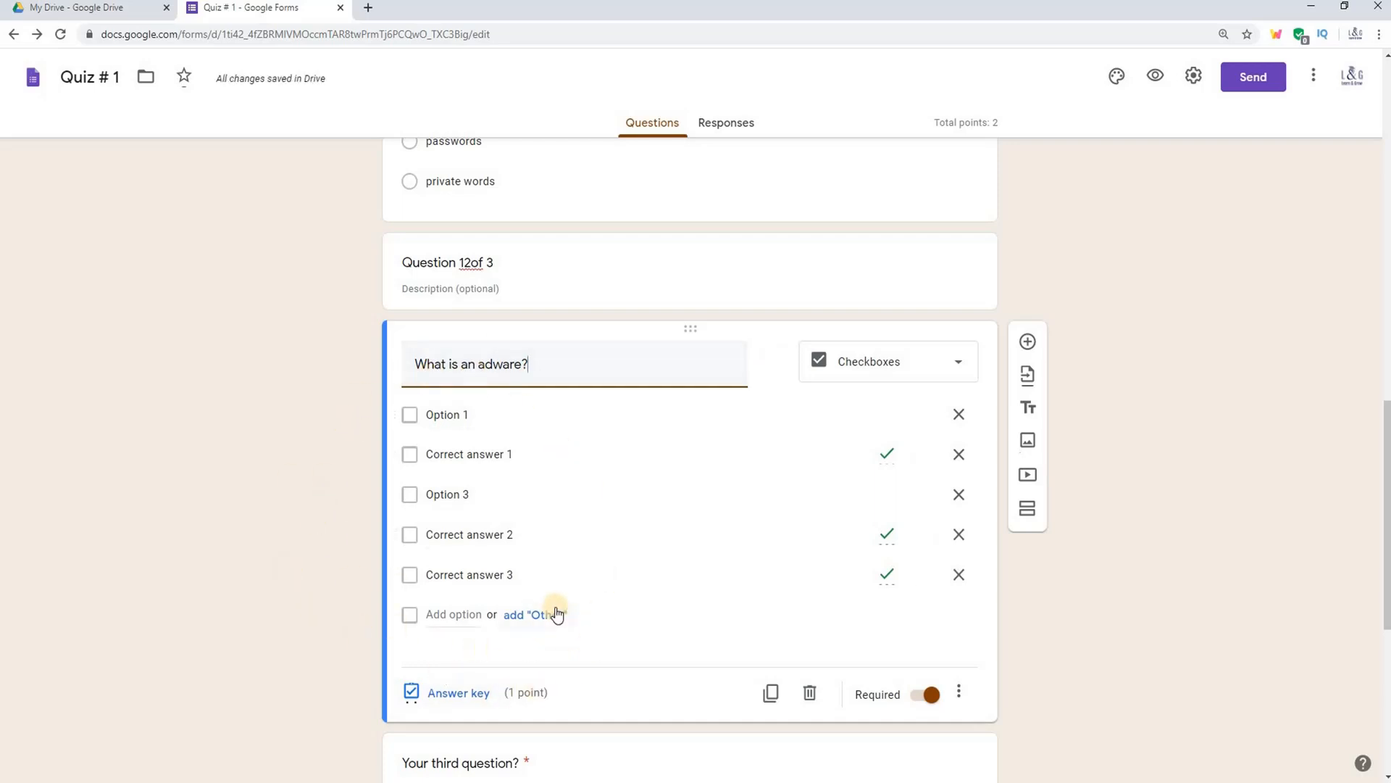
Step: Change the adware question's type to Short answer and show its description field
left_click(958, 363)
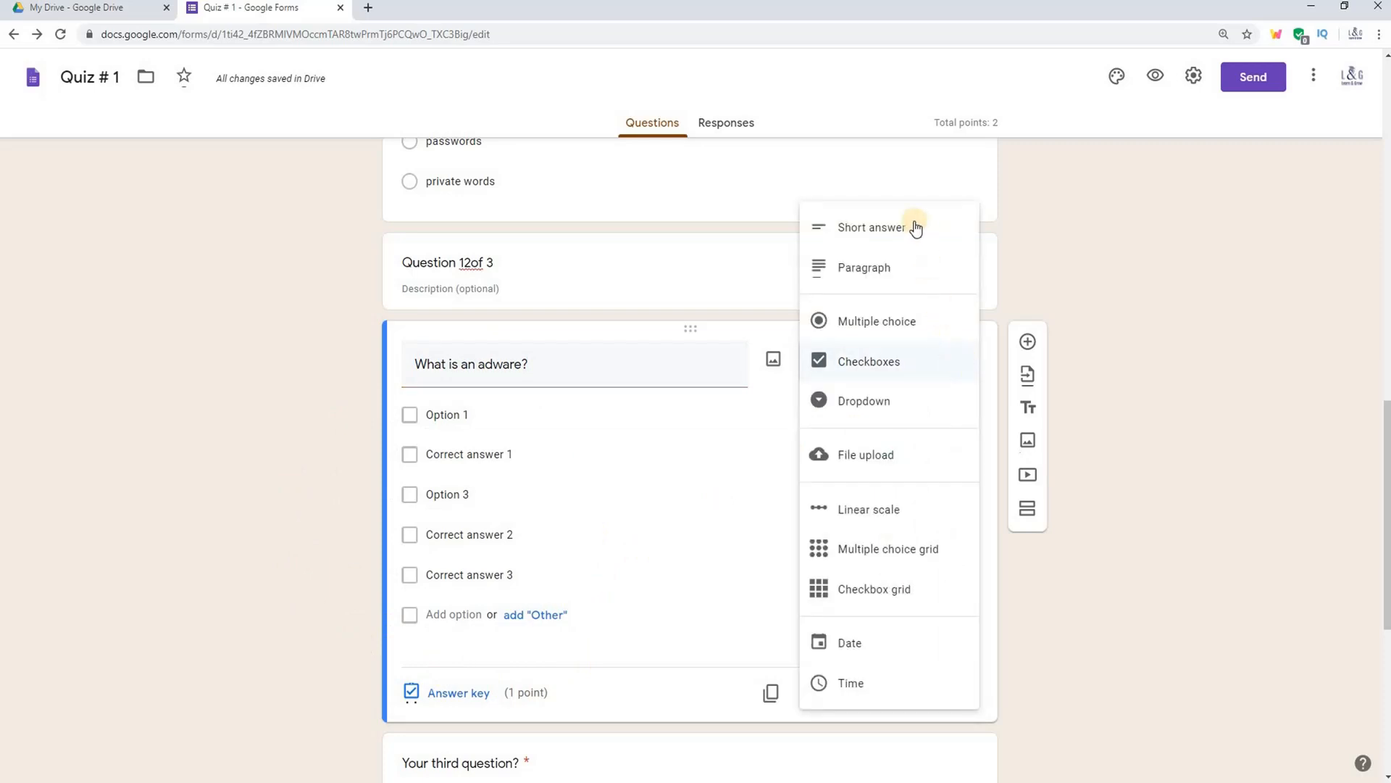
left_click(915, 227)
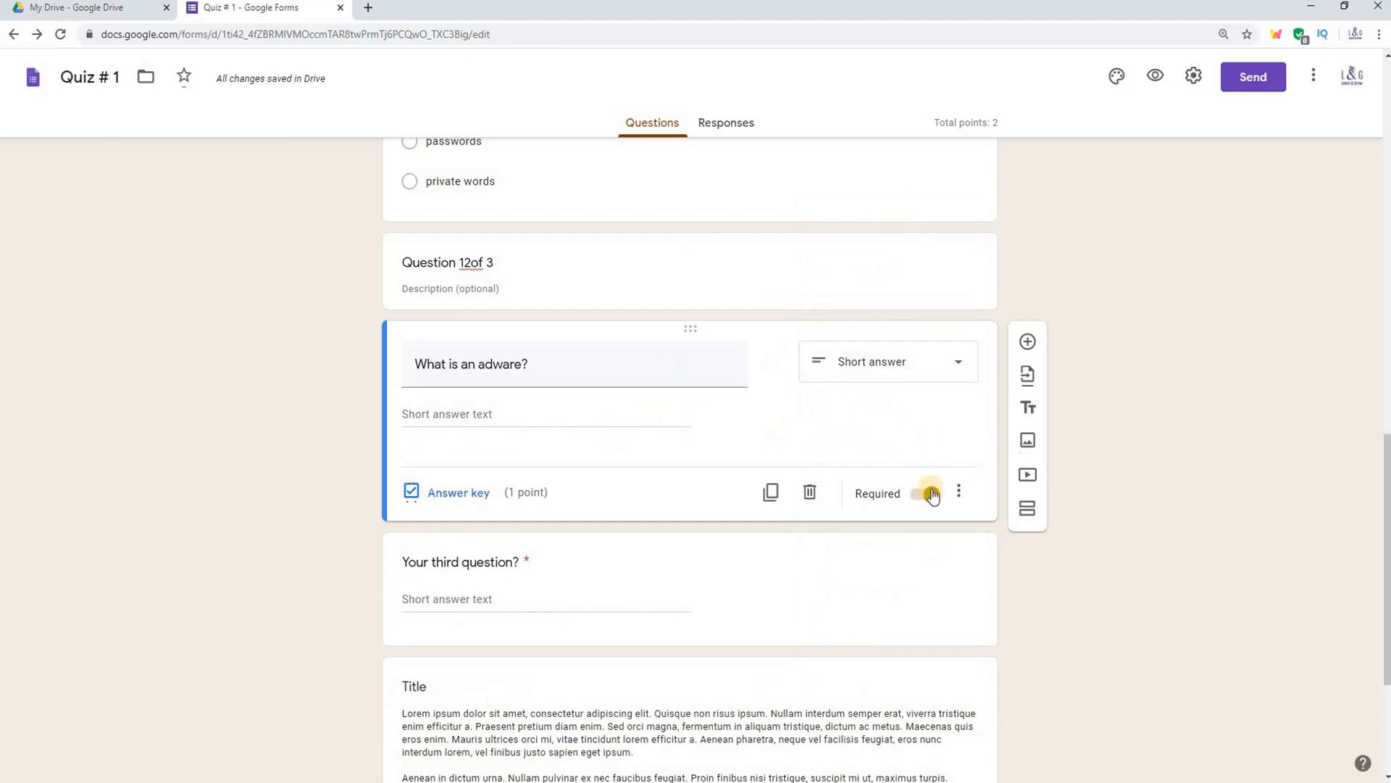
left_click(959, 491)
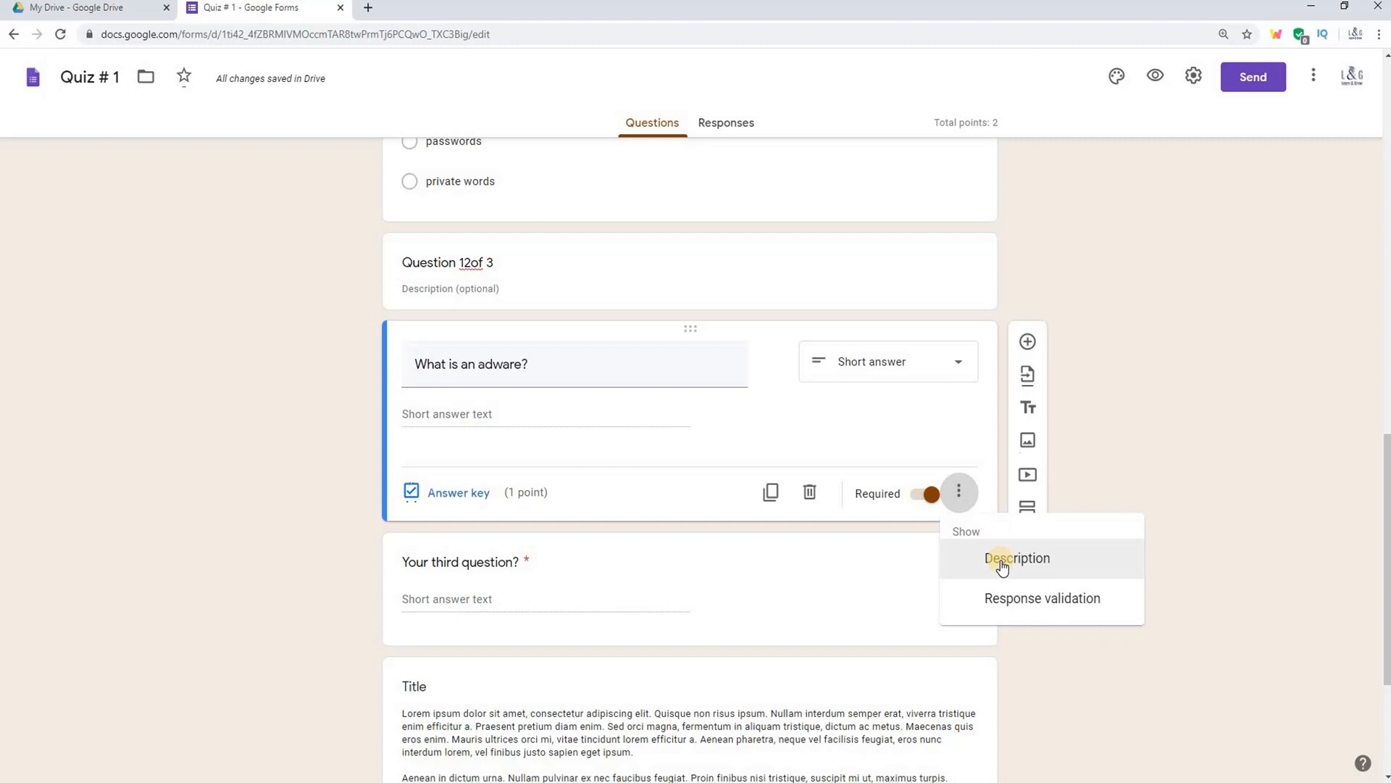
left_click(1001, 559)
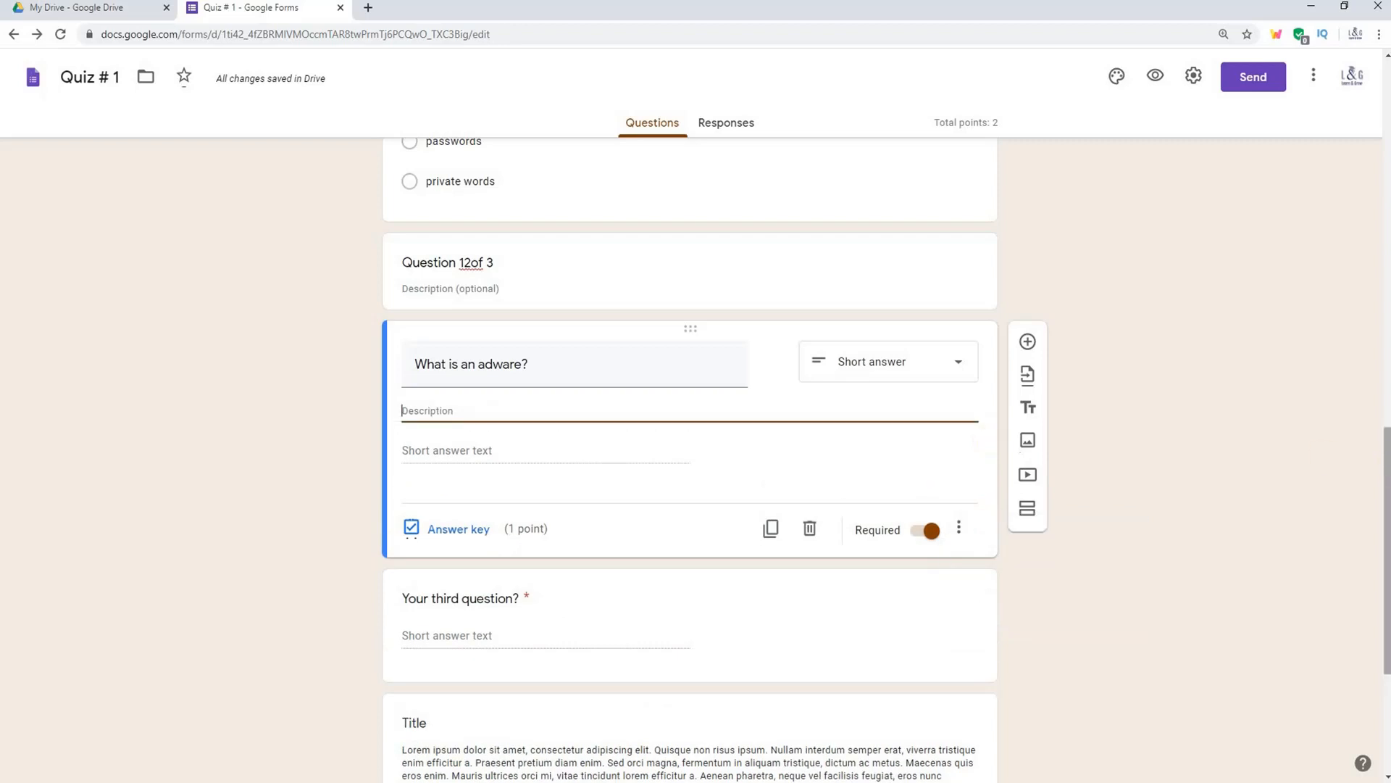
Step: Delete the untitled lorem ipsum text block and the fourth question based on it from the end of the form
scroll(1388, 464, "down", 1)
scroll(1377, 471, "down", 2)
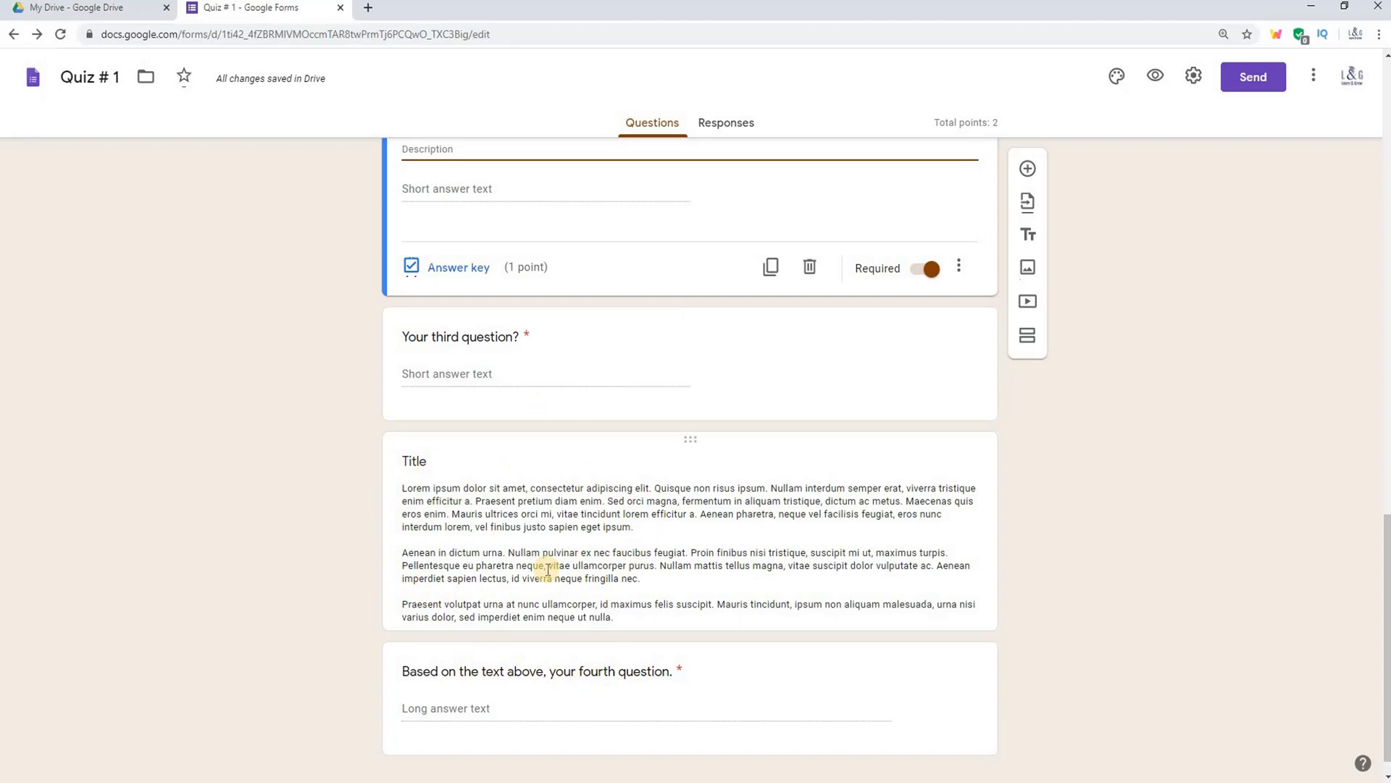
left_click(631, 451)
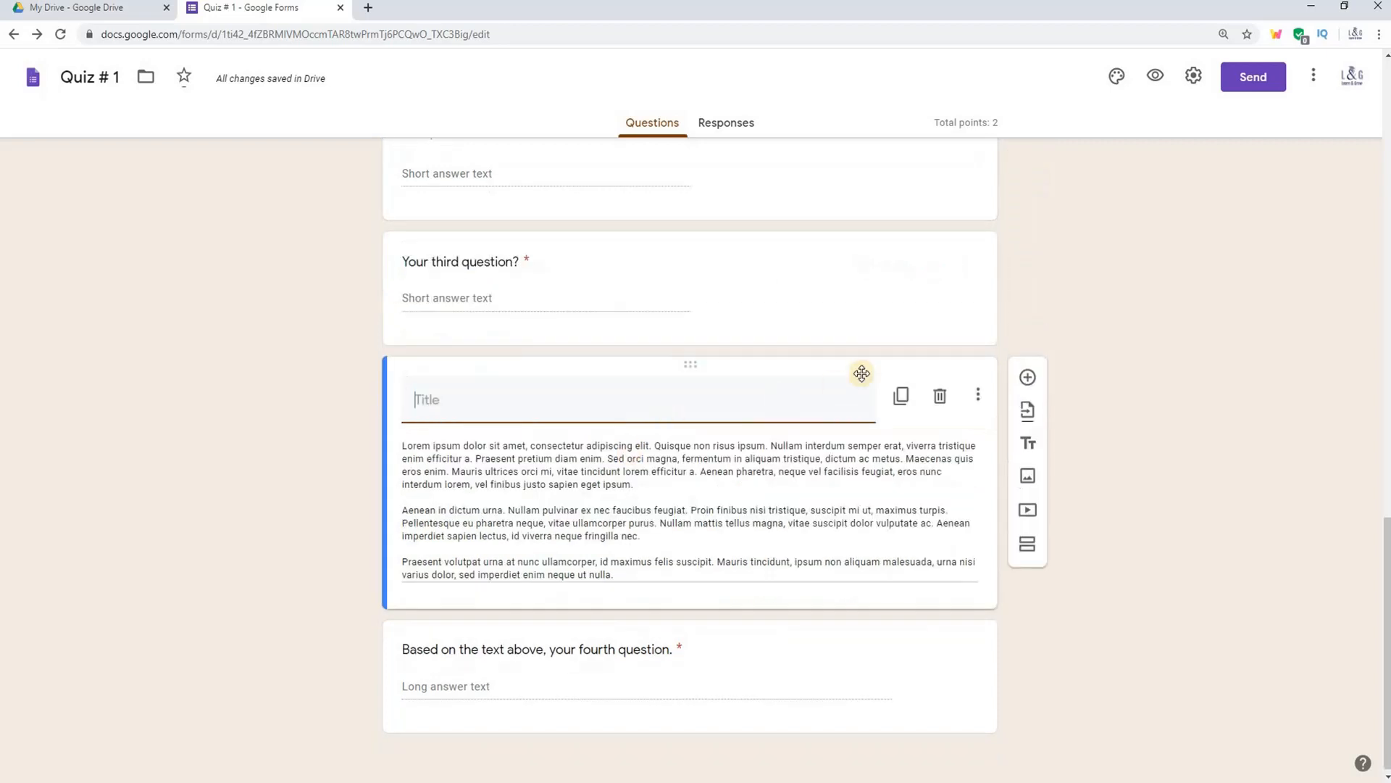
left_click(946, 393)
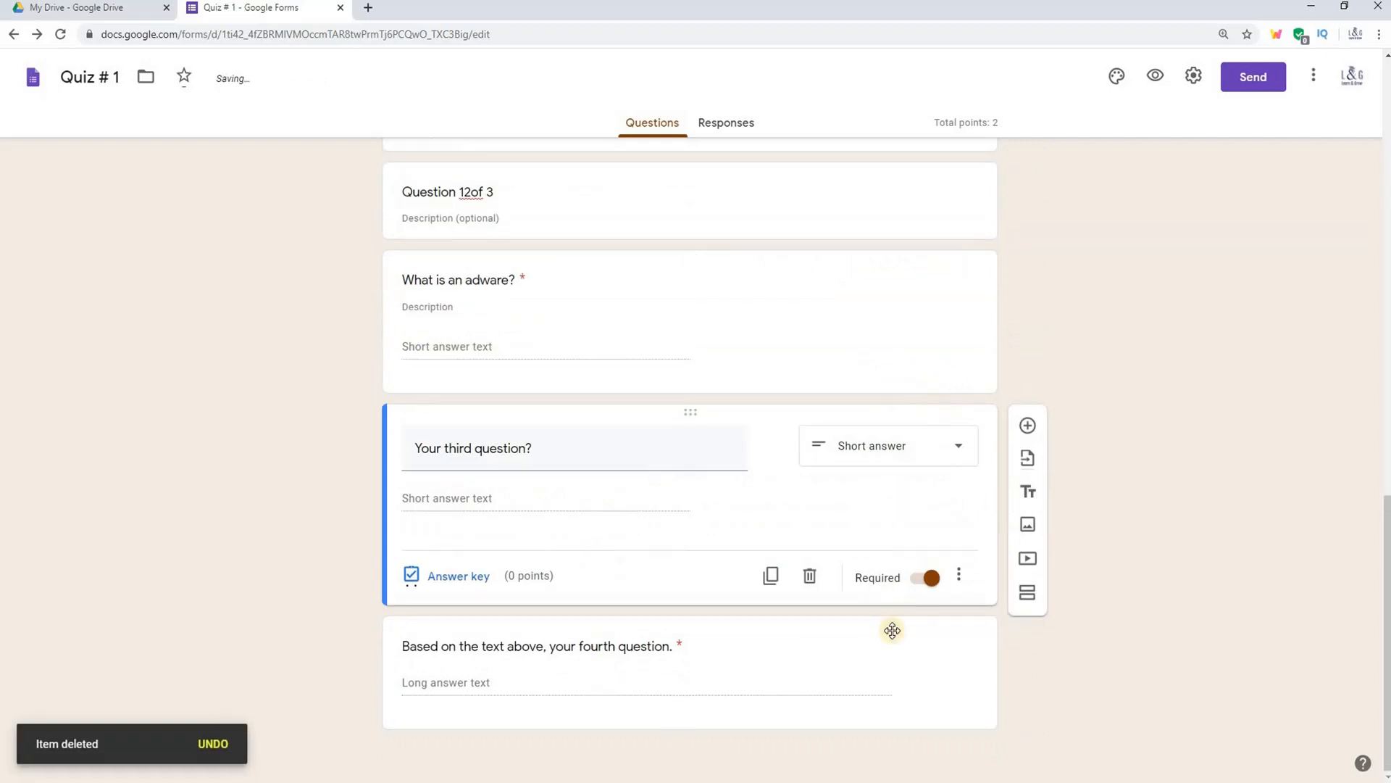
left_click(894, 632)
left_click(809, 700)
Step: Replace the third question's placeholder text with "Viruses are" followed by a blank line of underscores
left_click(524, 573)
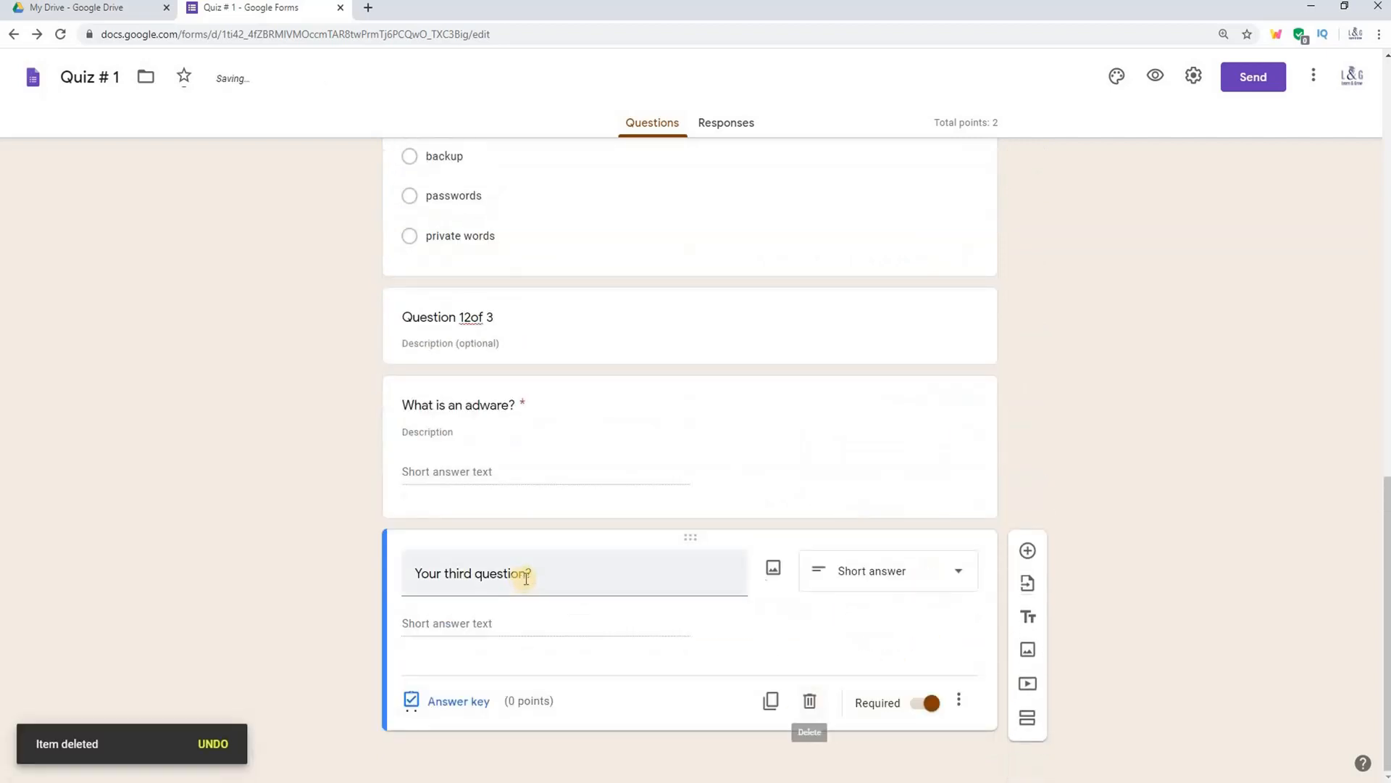
triple_click(523, 573)
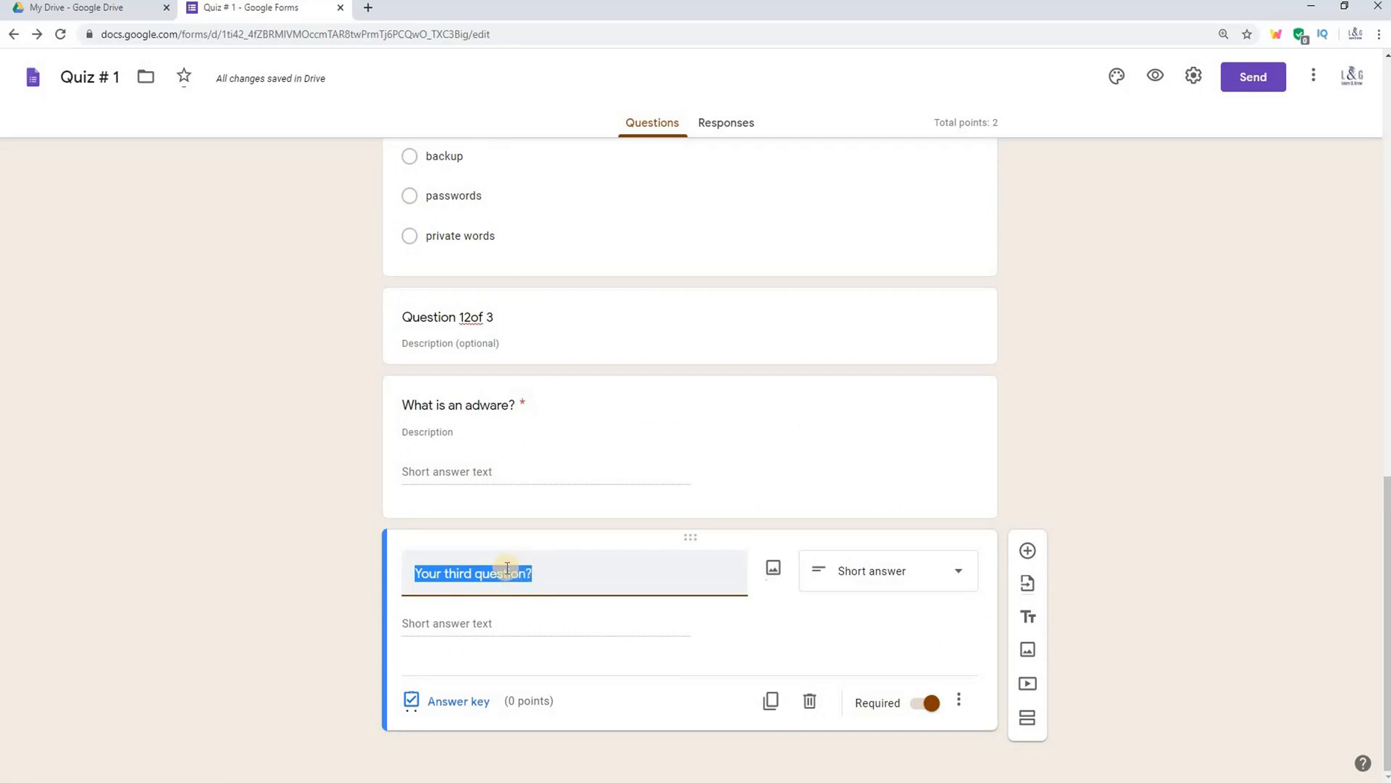
type("Vir")
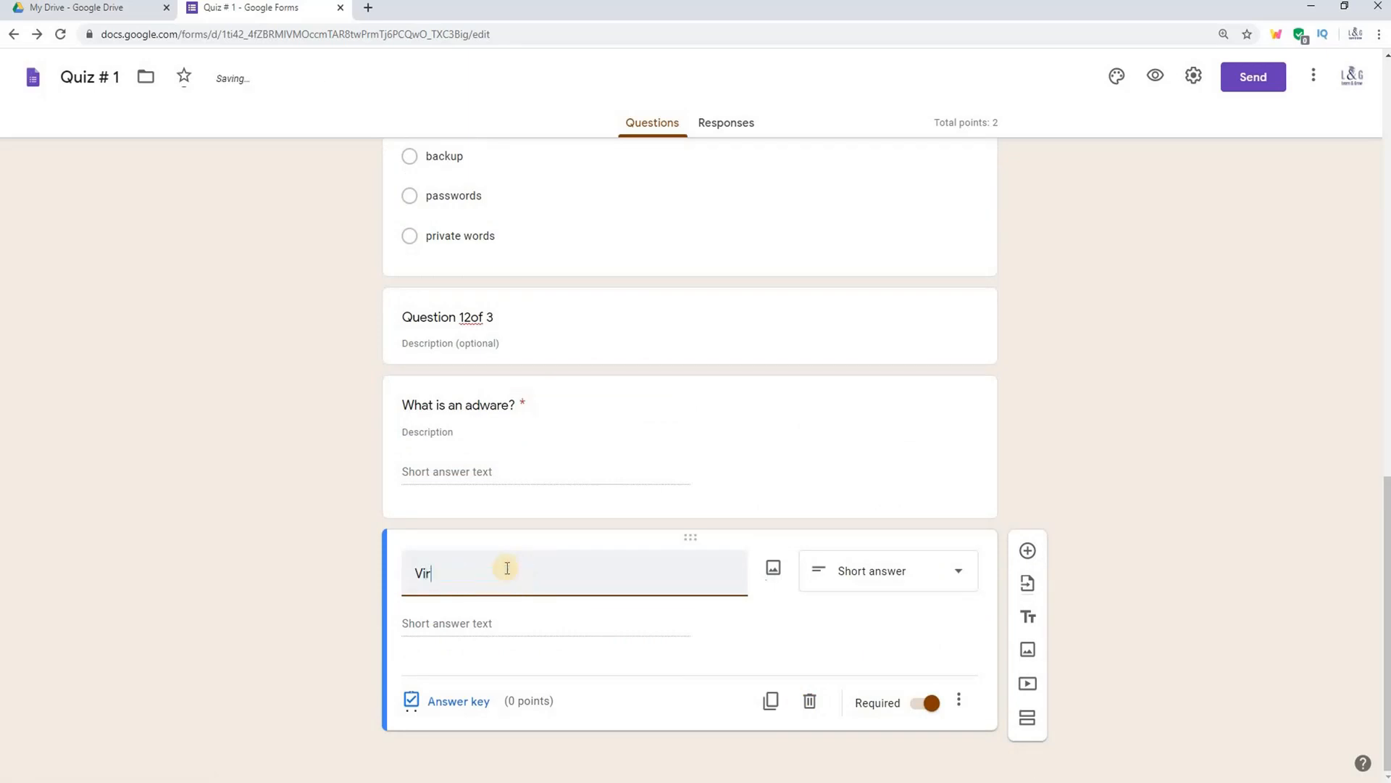
type("ses")
key("BackSpace")
key("BackSpace")
key("BackSpace")
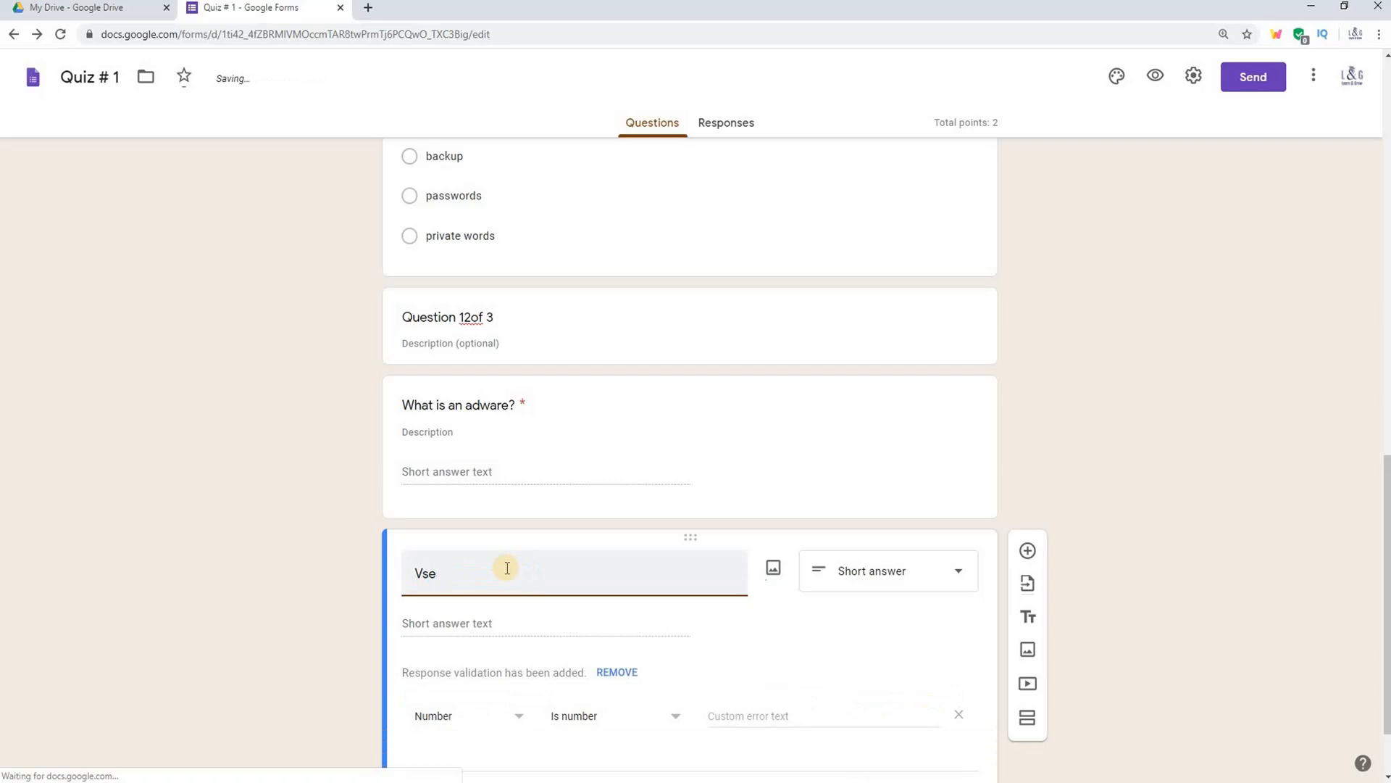
type("iruses ")
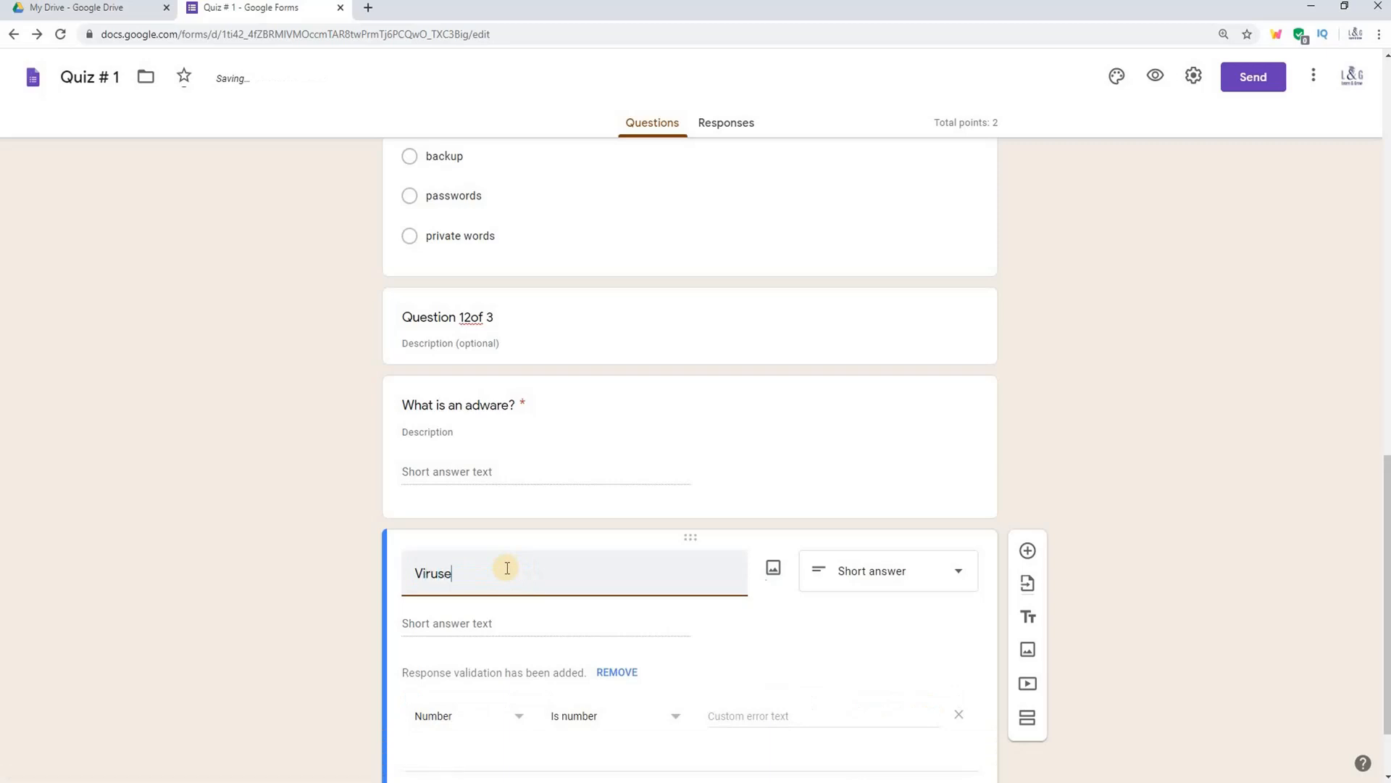
type("are")
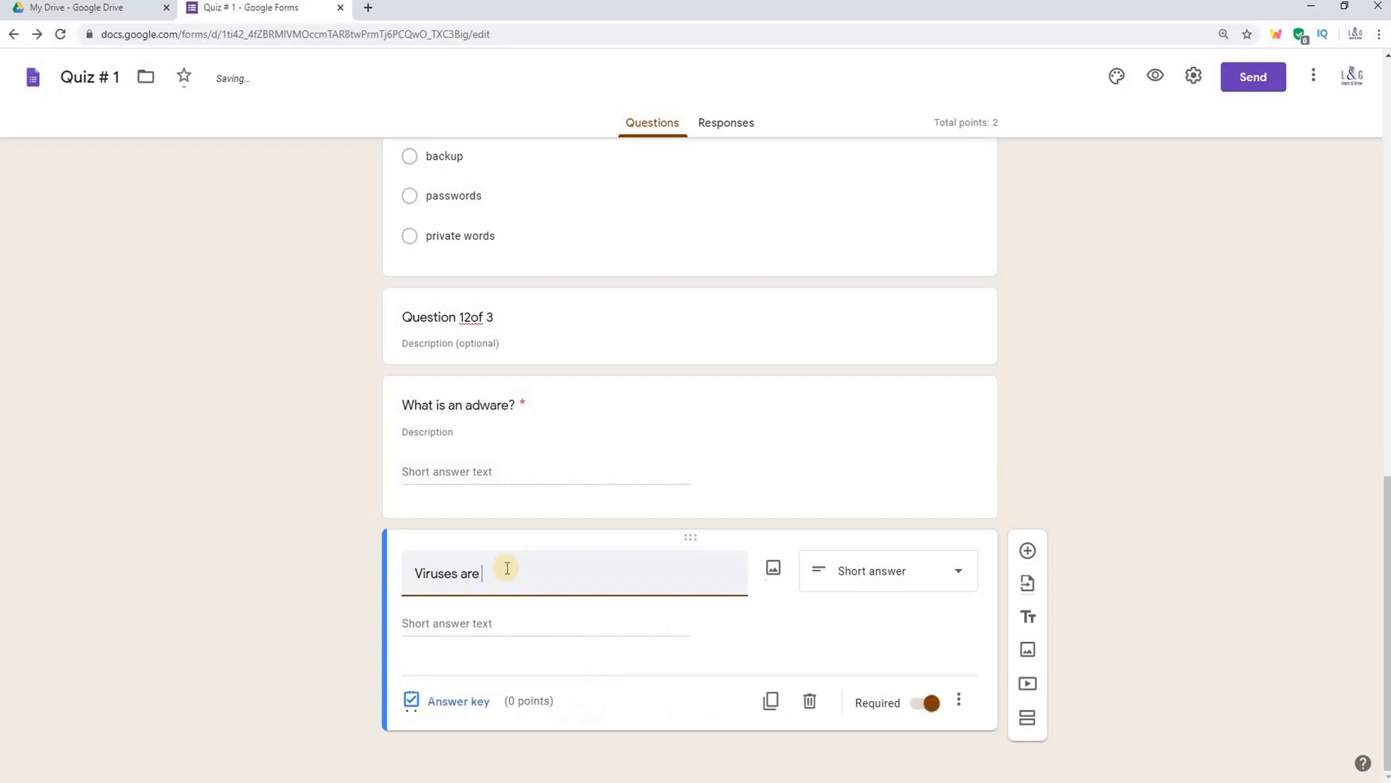
type(" __________")
left_click(772, 620)
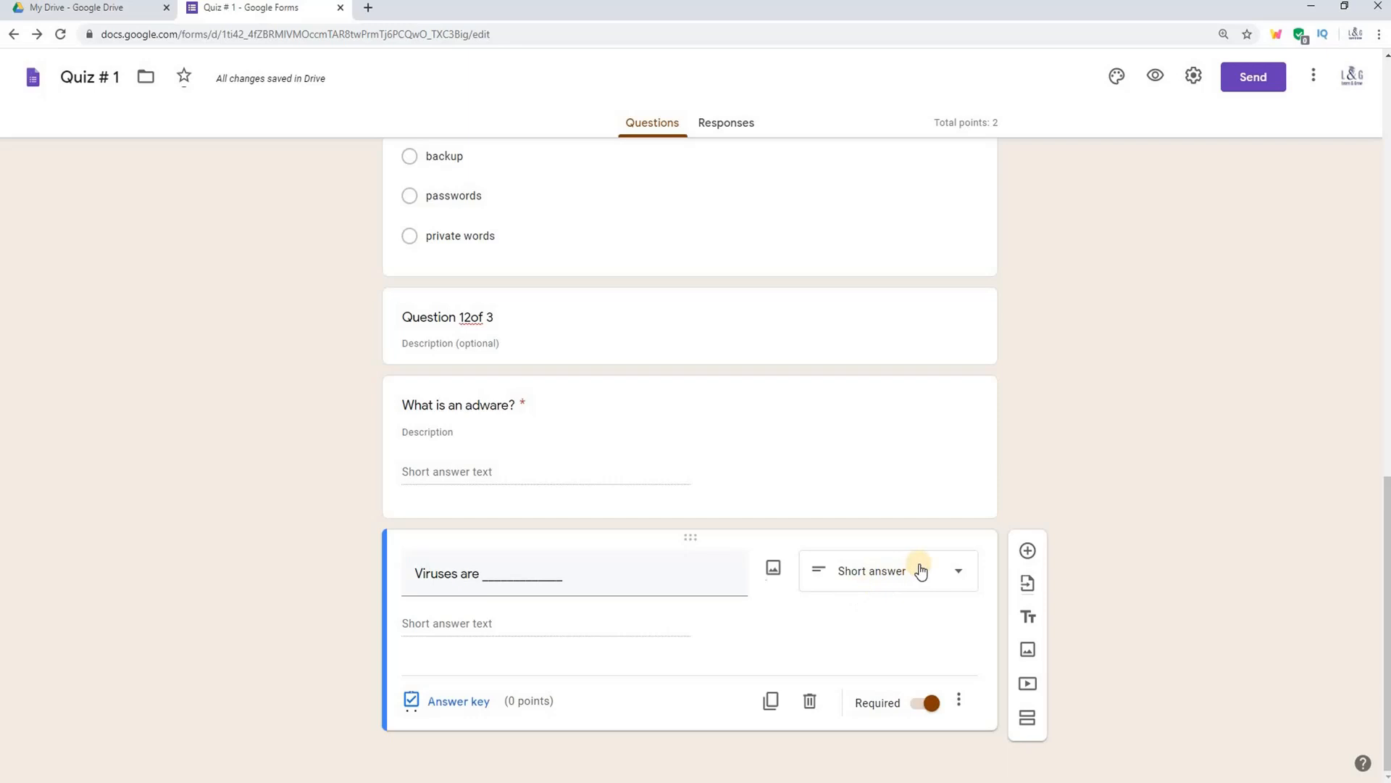
Step: Change the viruses question's type to Multiple choice and enter "machine-made" as its first option
left_click(942, 572)
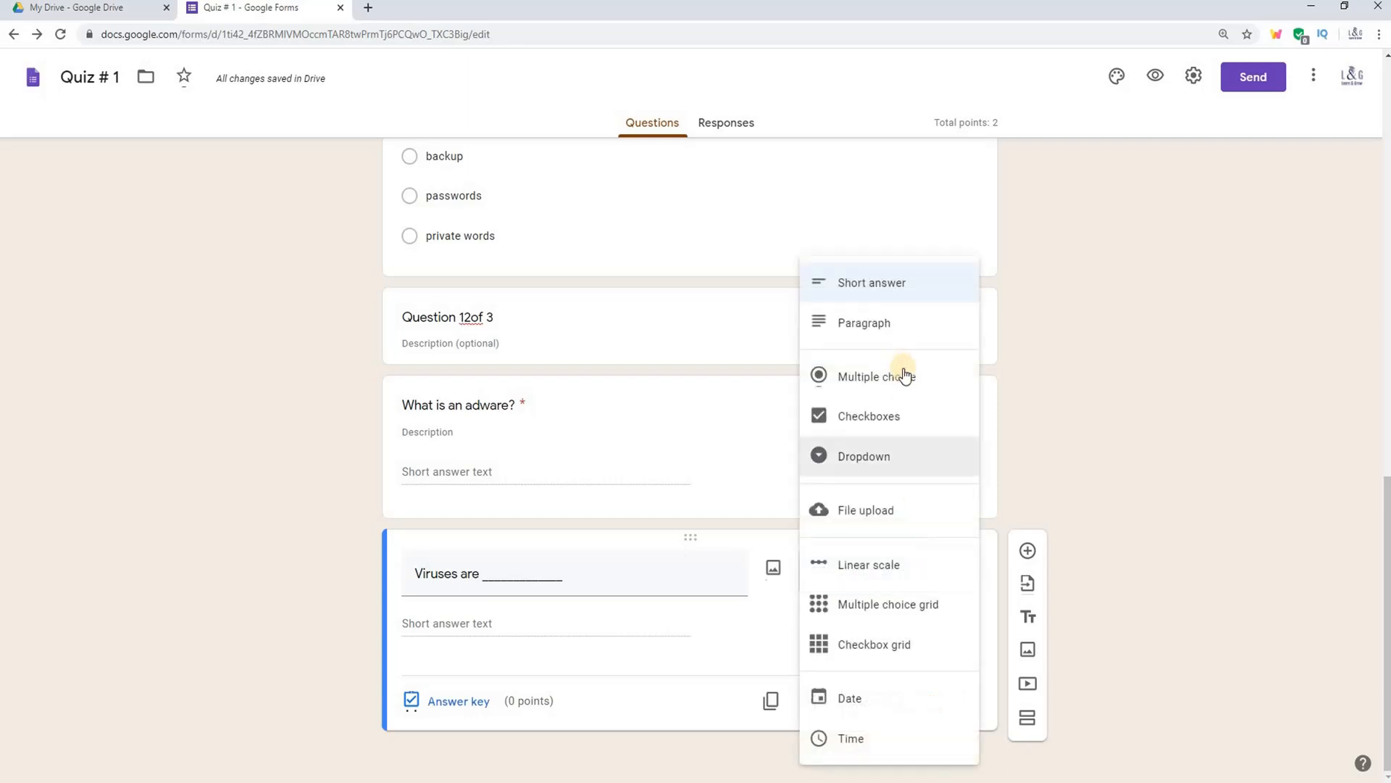
left_click(906, 379)
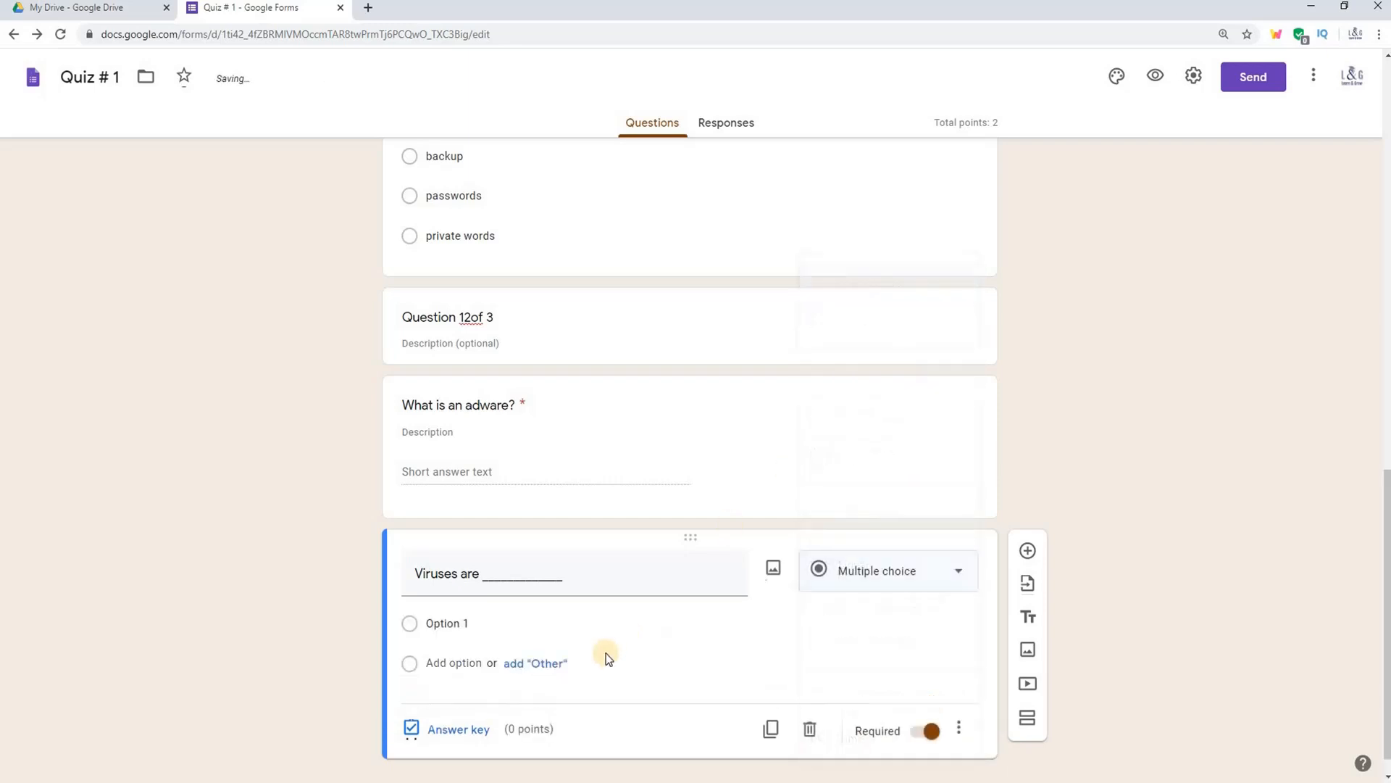
left_click(437, 627)
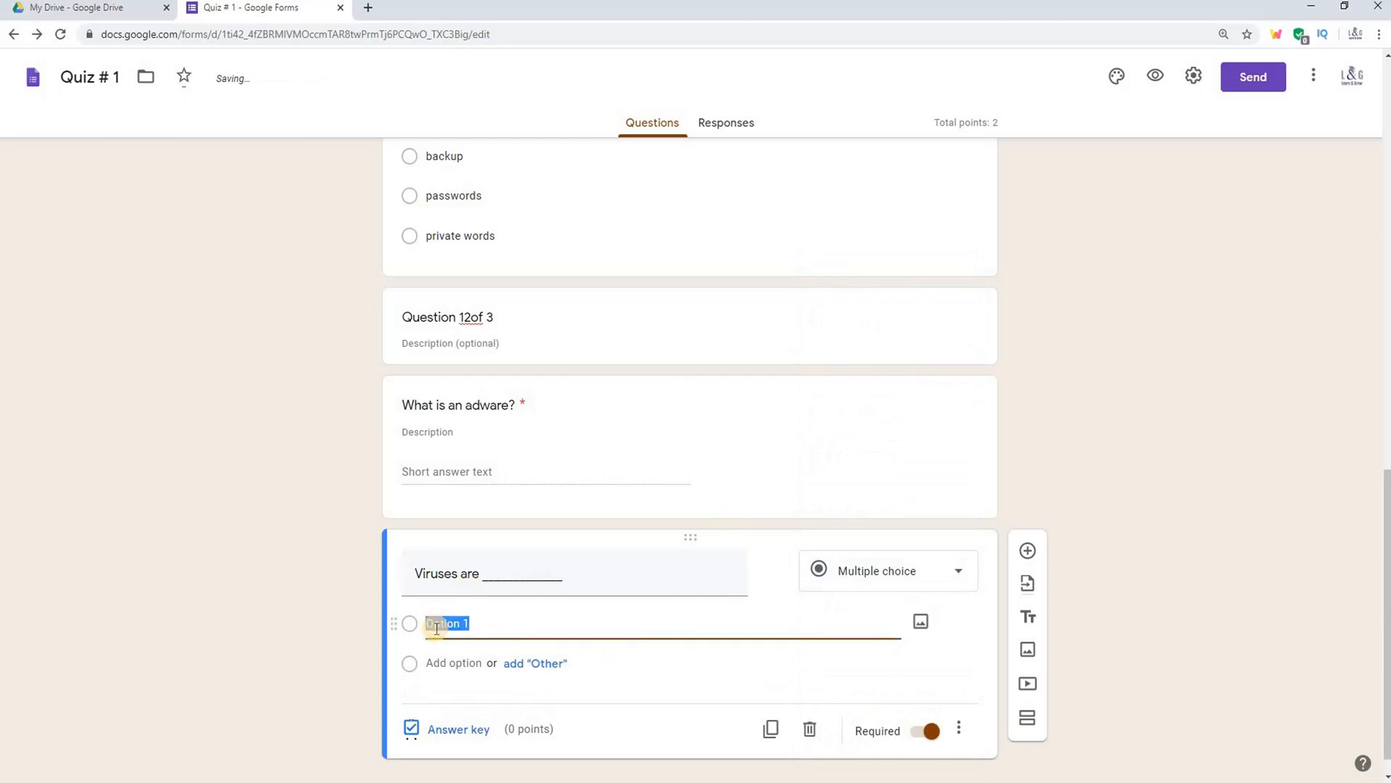
type("machine made")
key("BackSpace")
type("-")
Step: Add the options "man-made", "naturally occur" and "all of the above" to the viruses question
left_click(471, 665)
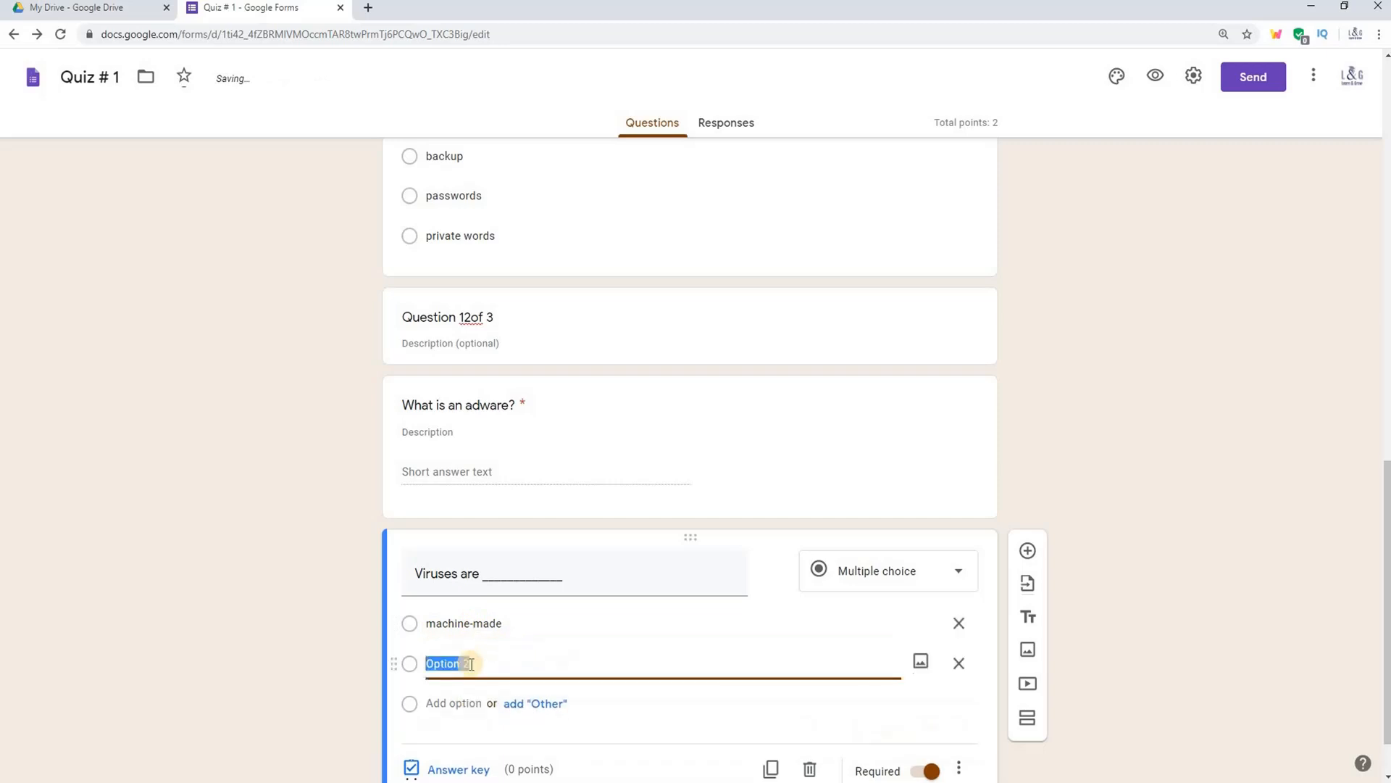
type("man-")
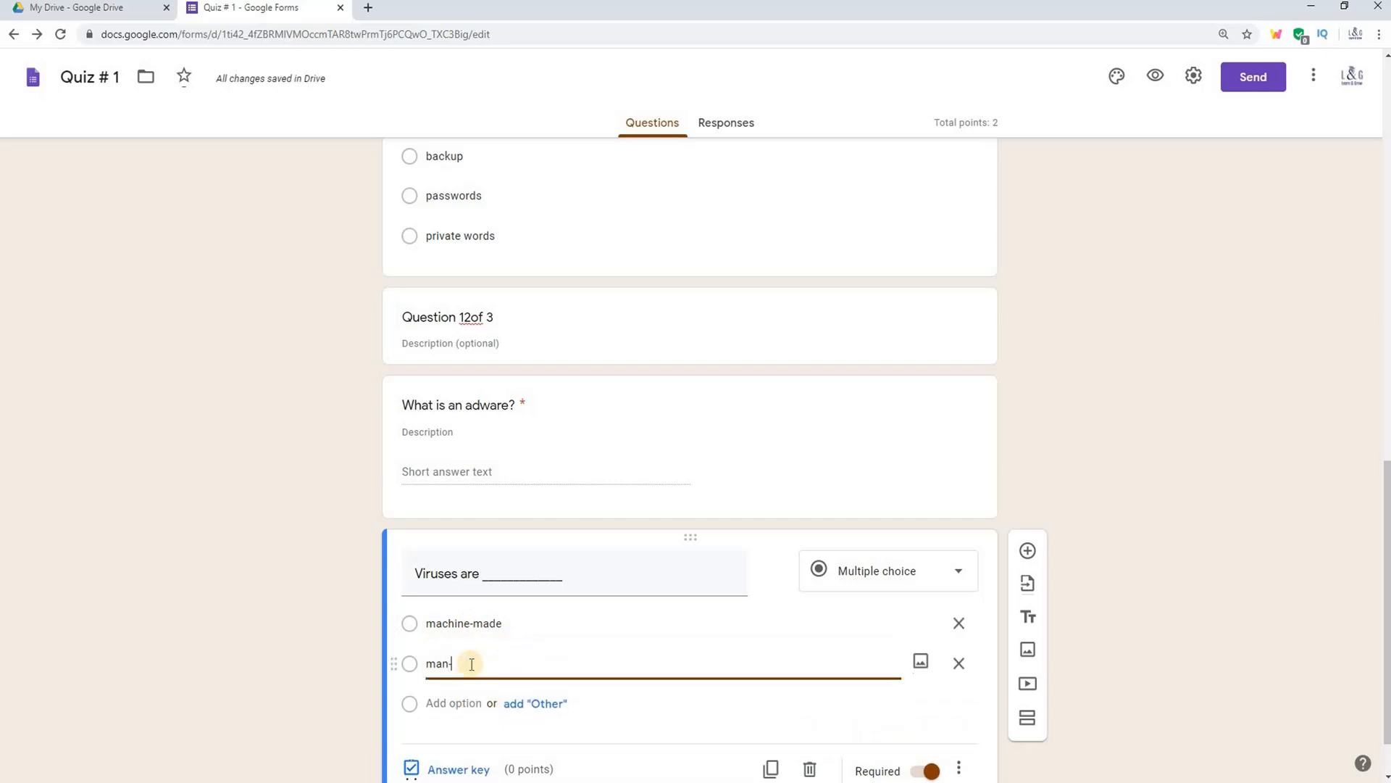
type("made")
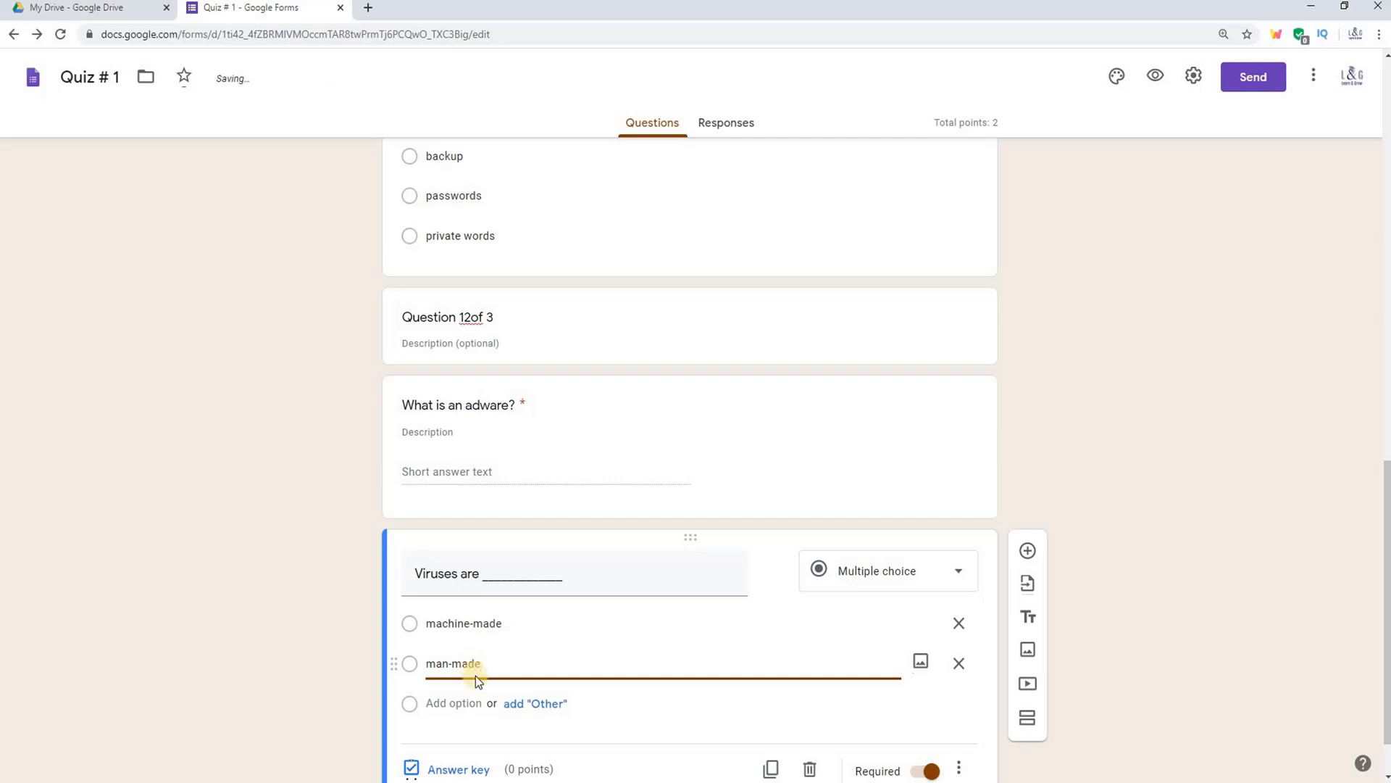
left_click(449, 705)
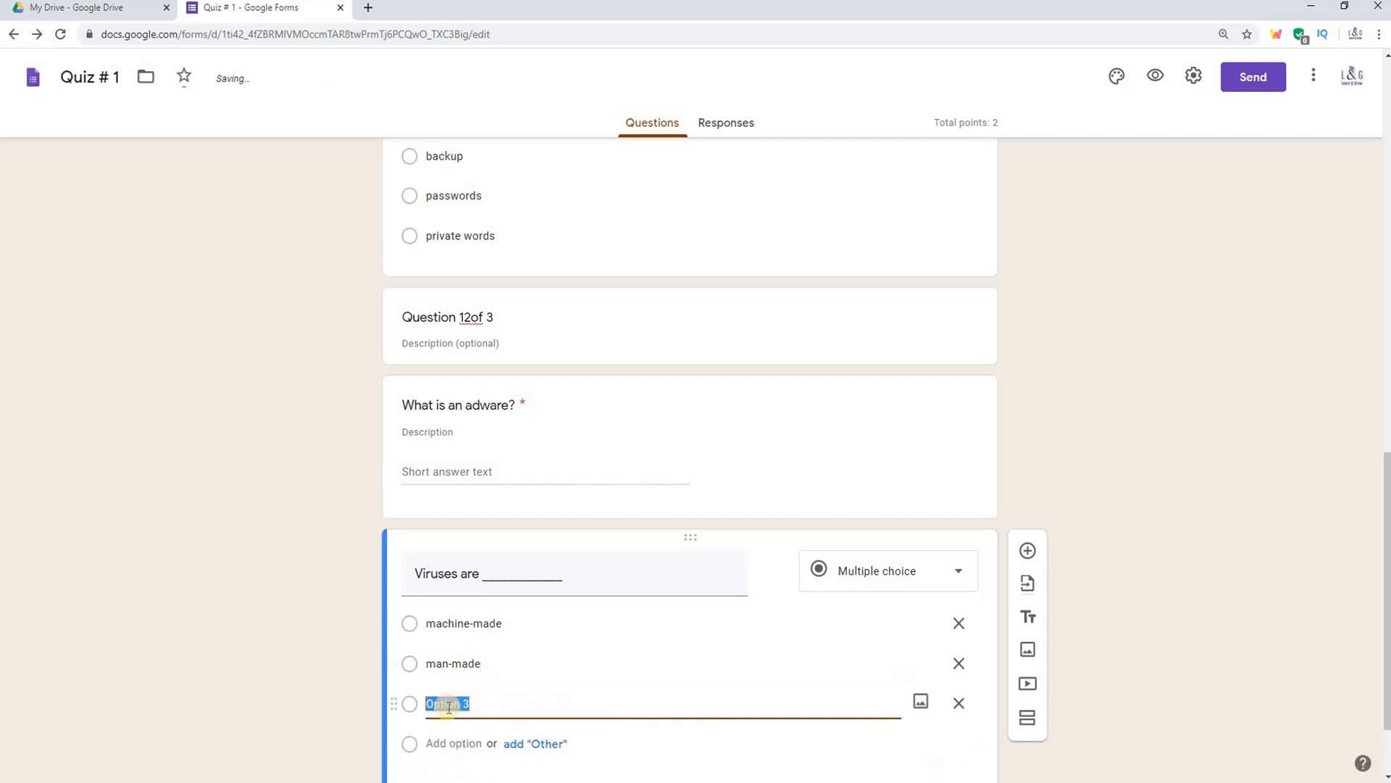
type("naturally occur")
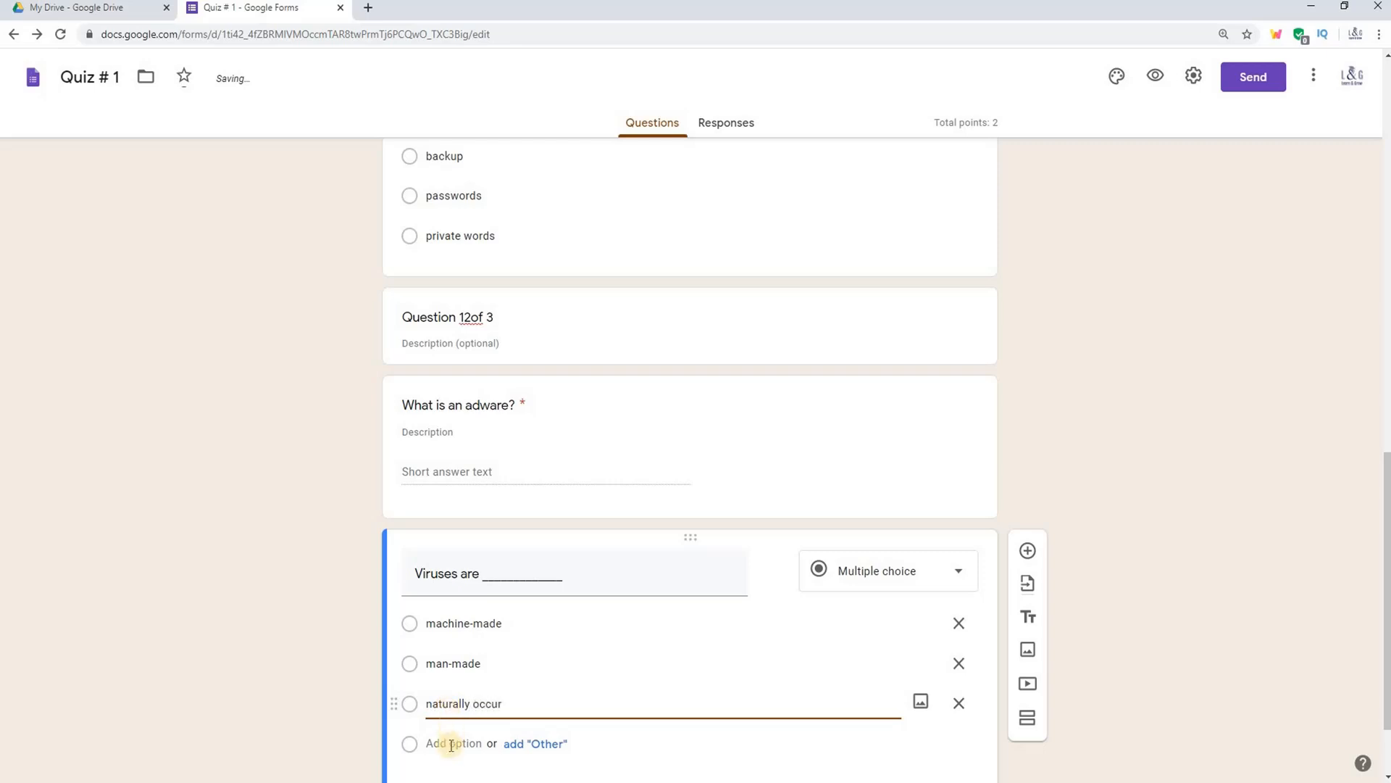
left_click(451, 745)
type("all of the above")
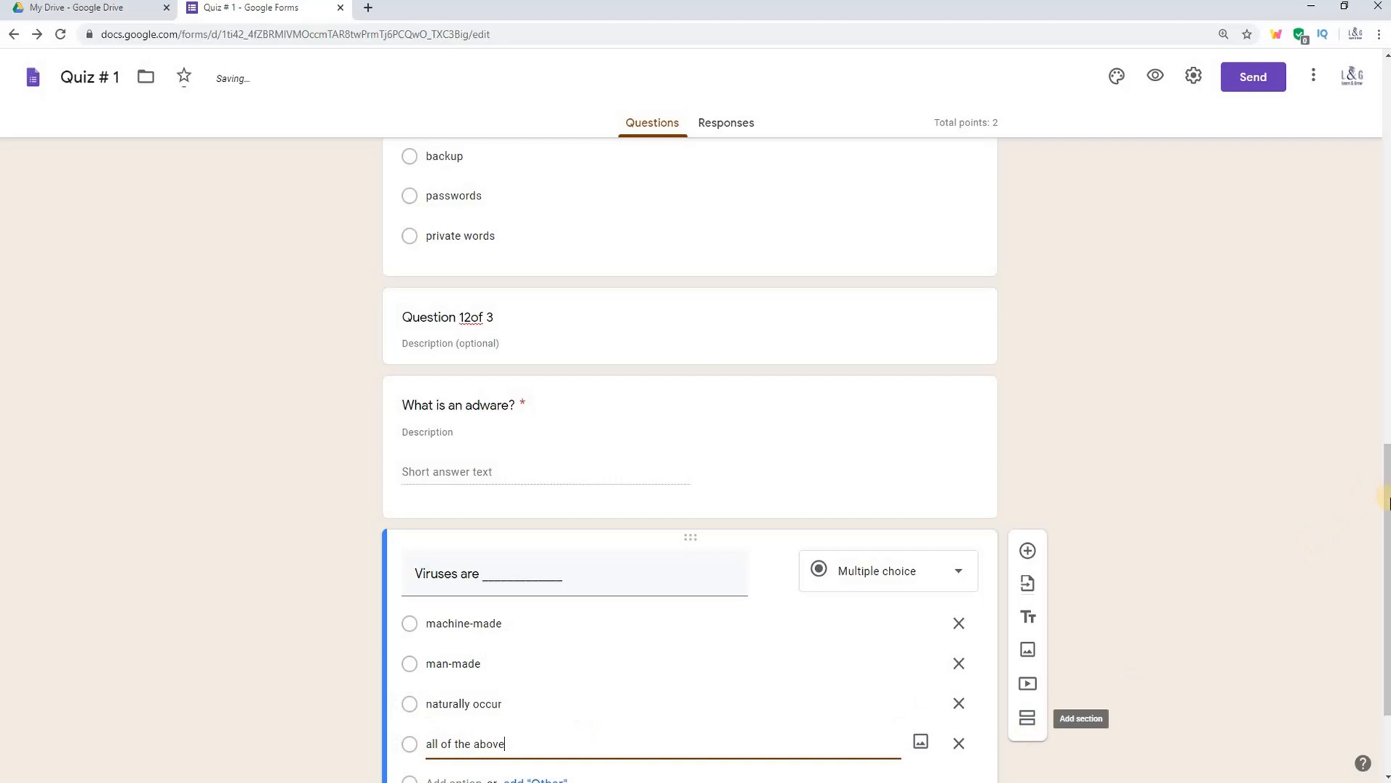
scroll(1385, 500, "down", 2)
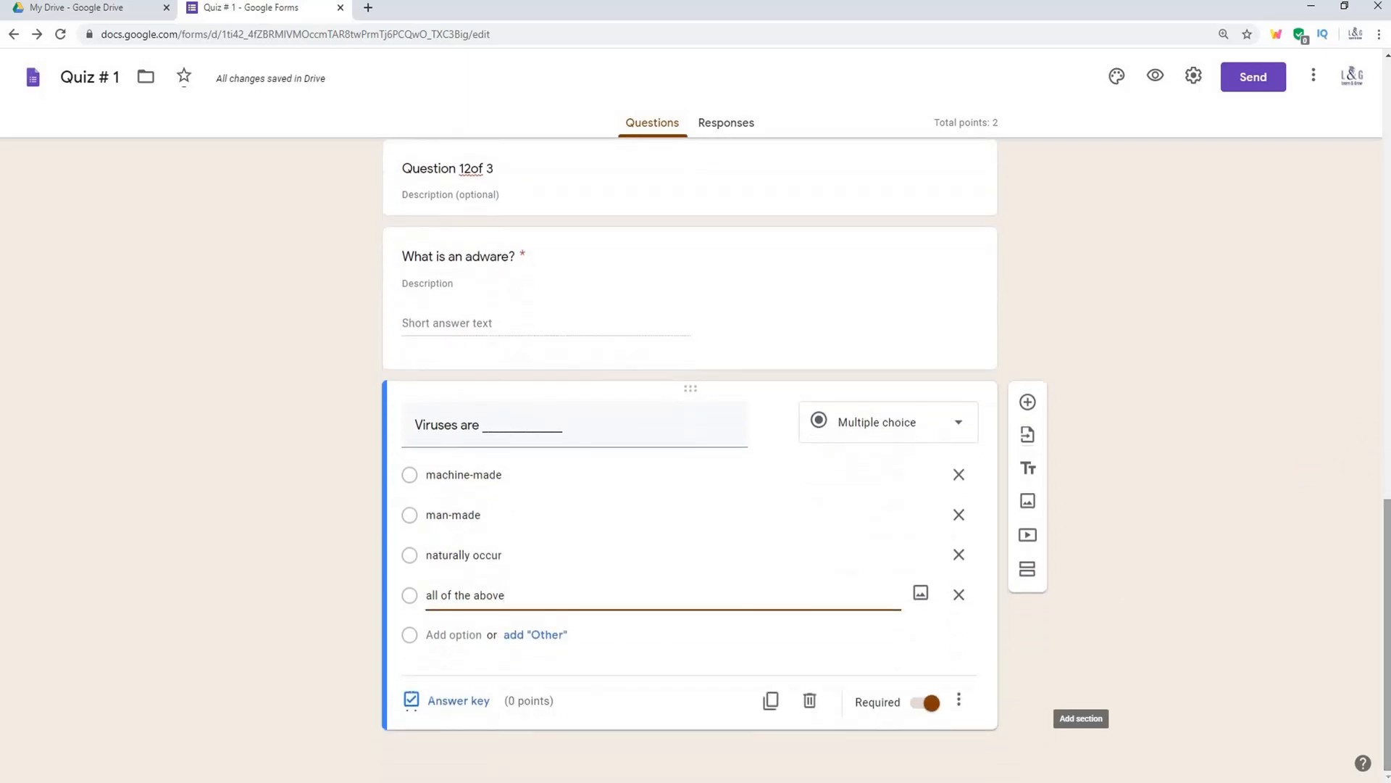
Step: Correct the section heading above the adware question to read "Question 2 of 3"
left_click(1151, 476)
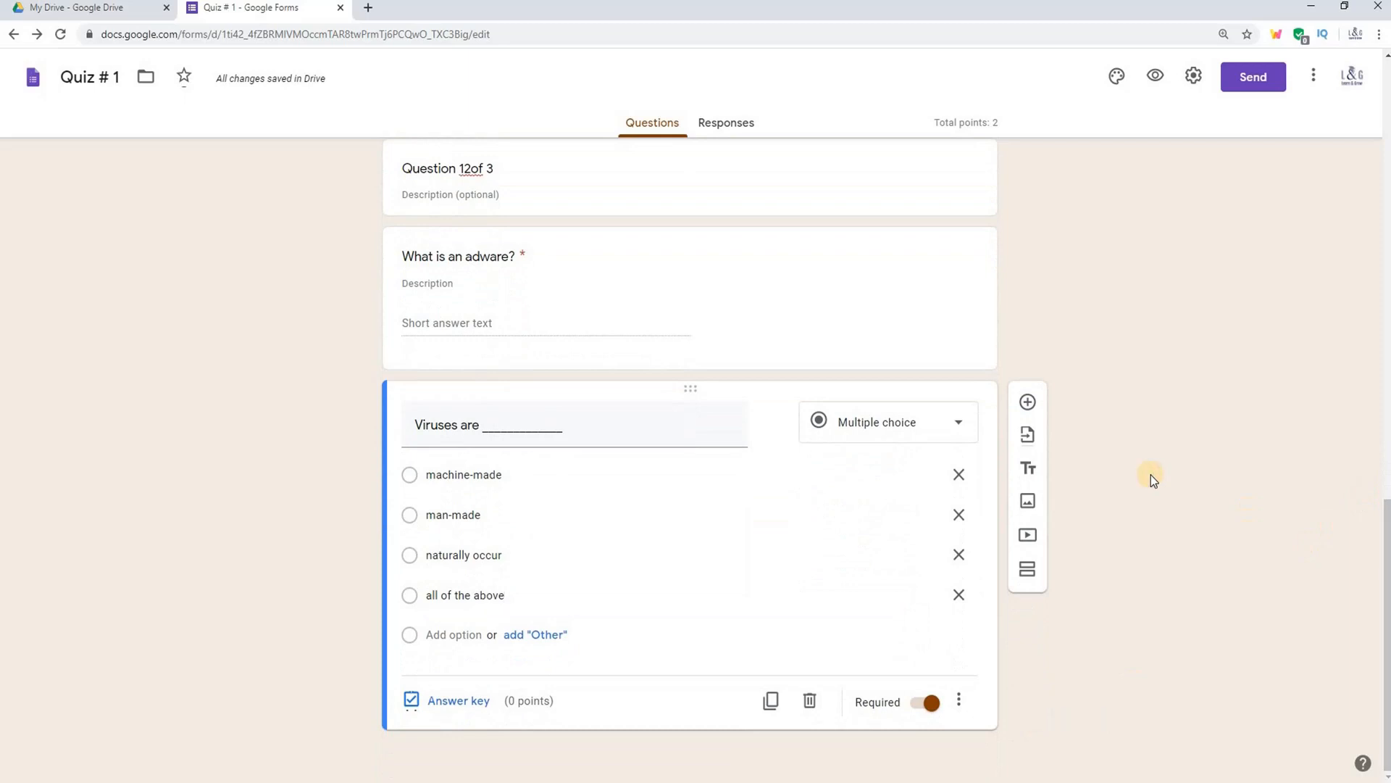
left_click(547, 193)
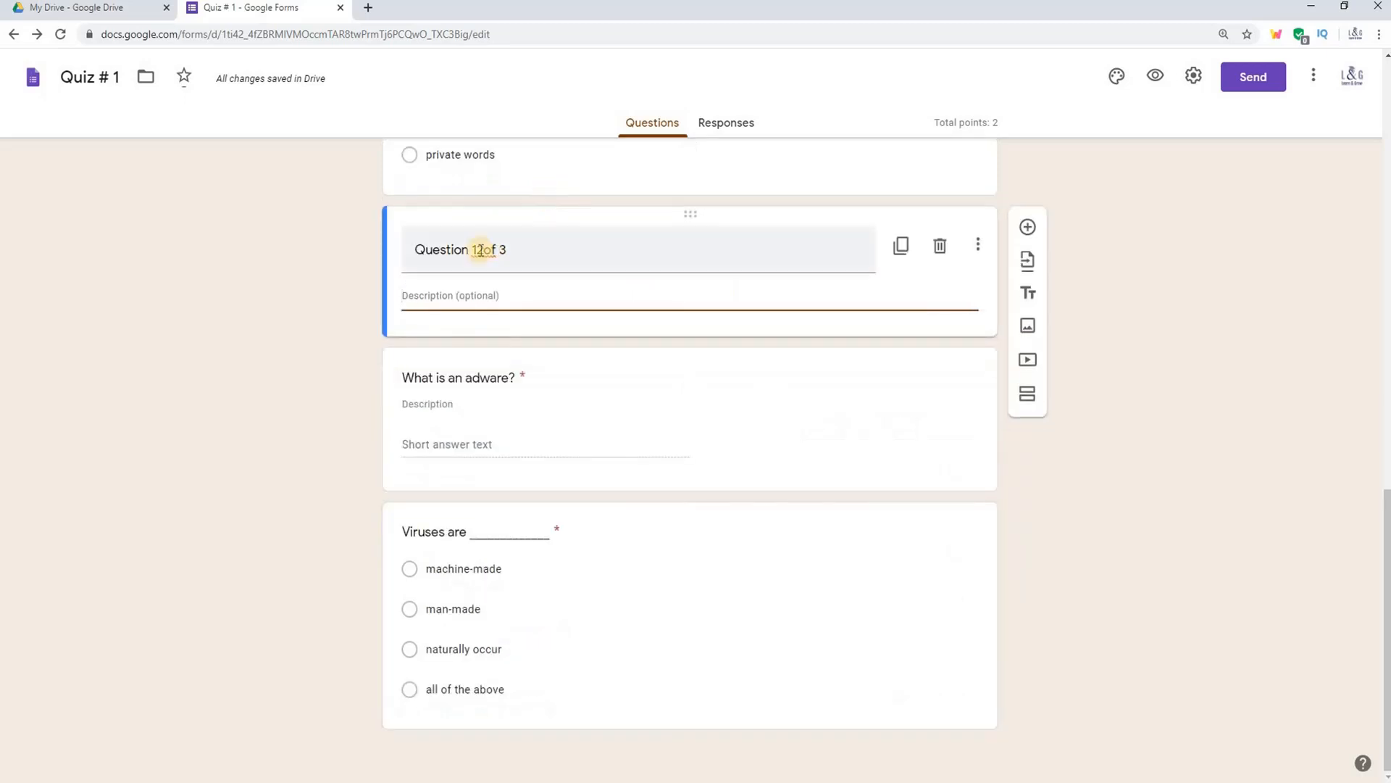
triple_click(481, 255)
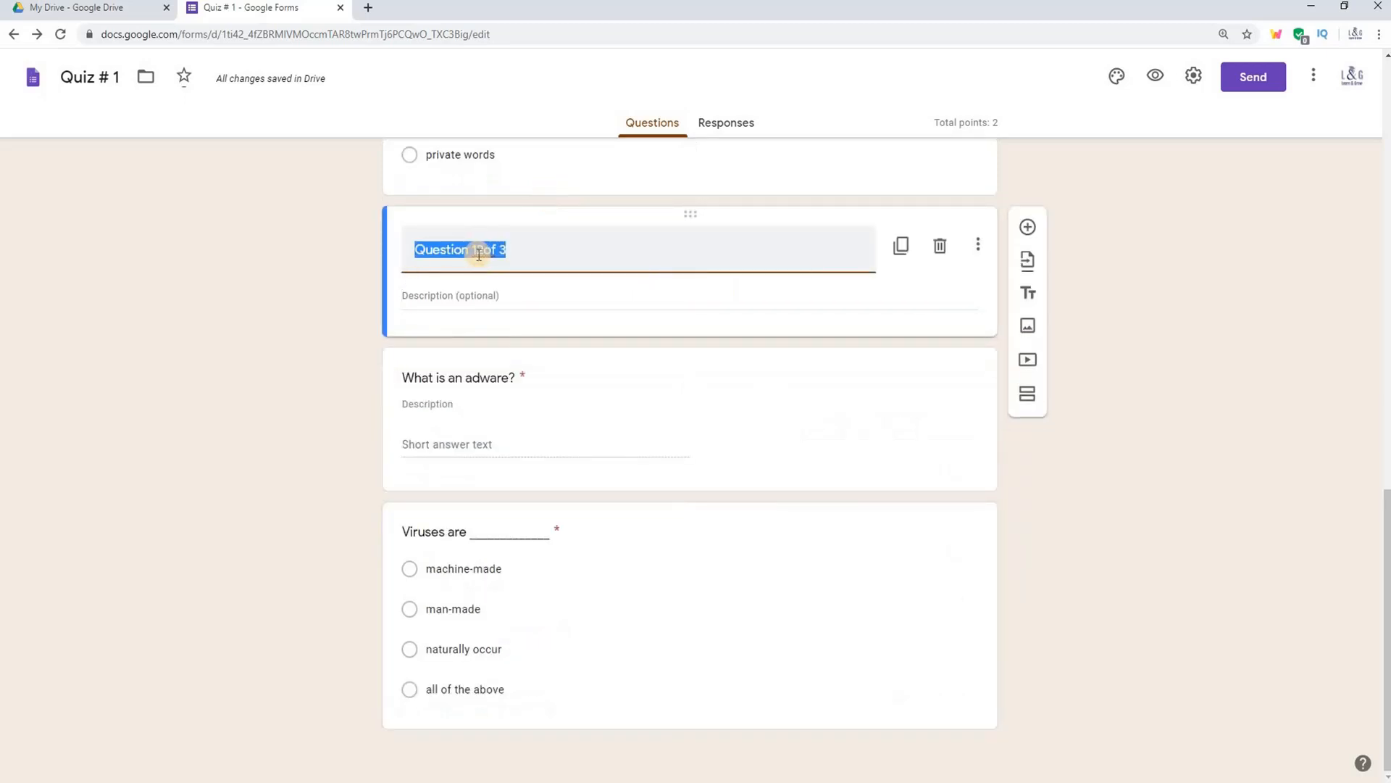
left_click(478, 255)
key("BackSpace")
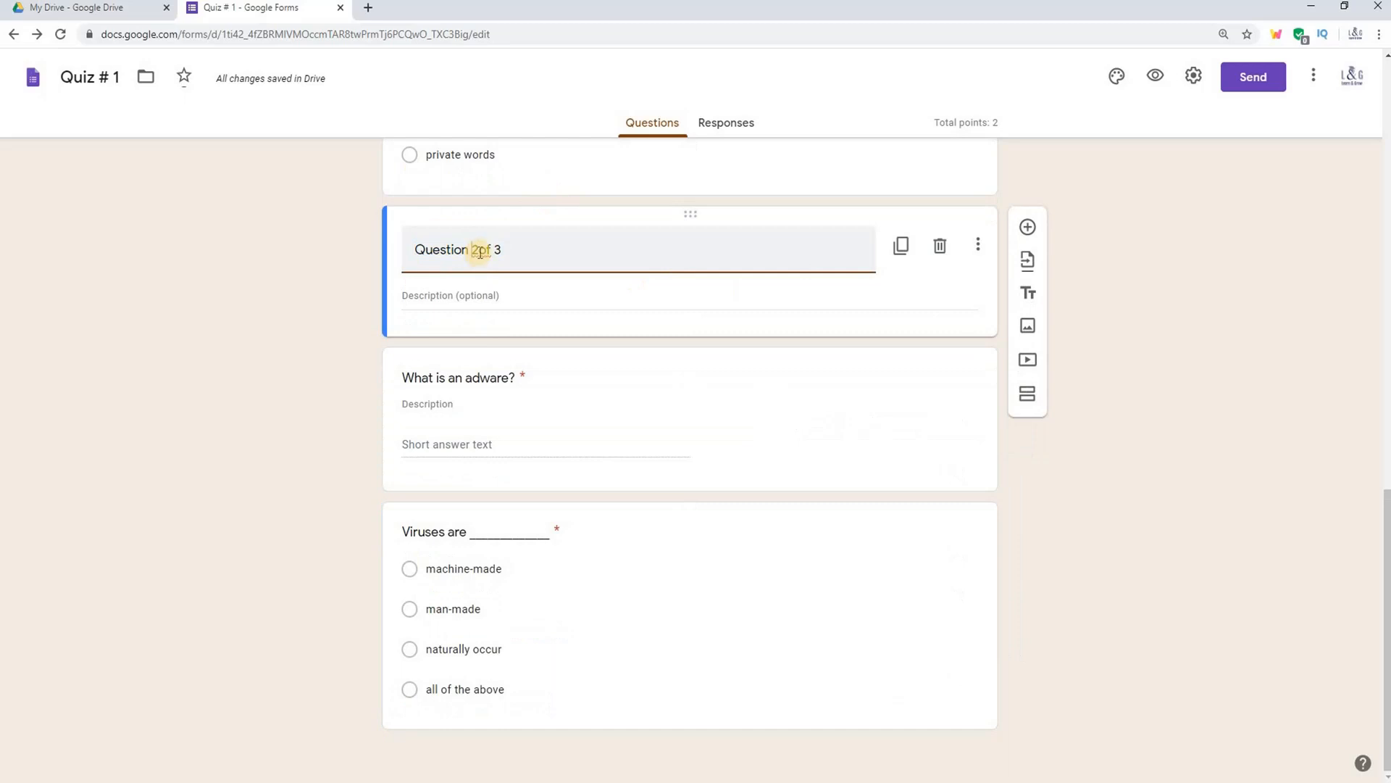
Step: Duplicate the "Question 2 of 3" heading, move the copy above the viruses question and change it to "Question 3 of 3"
left_click(901, 246)
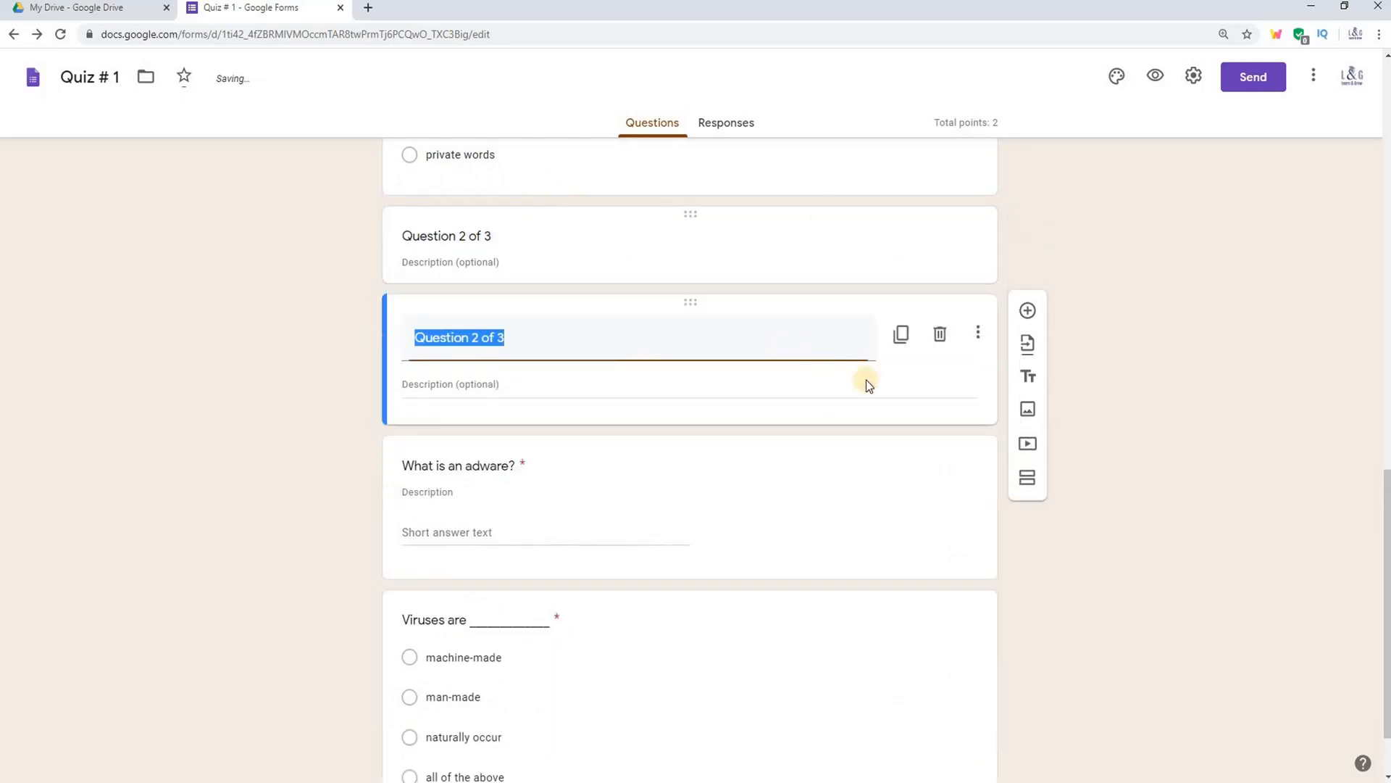
left_click_drag(691, 304, 668, 453)
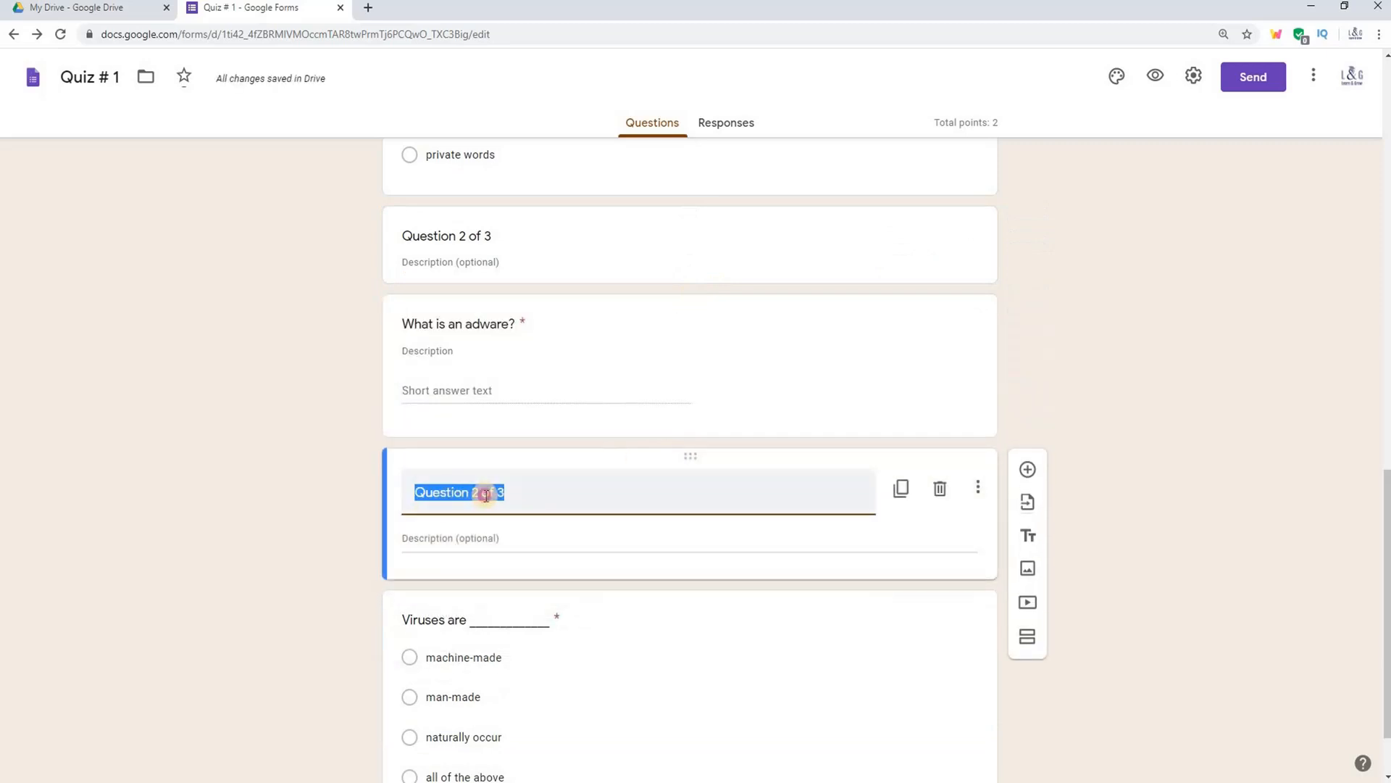
left_click(486, 495)
key("BackSpace")
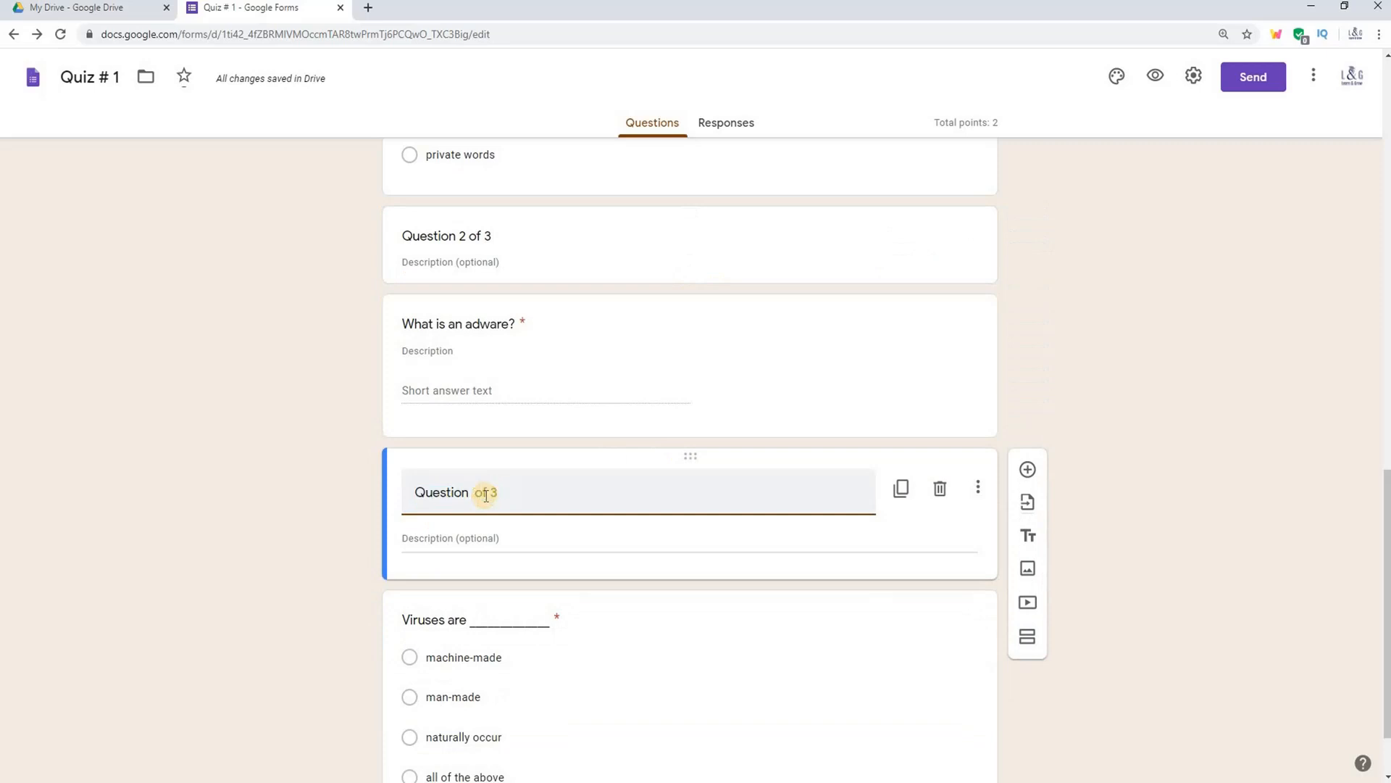
type("3")
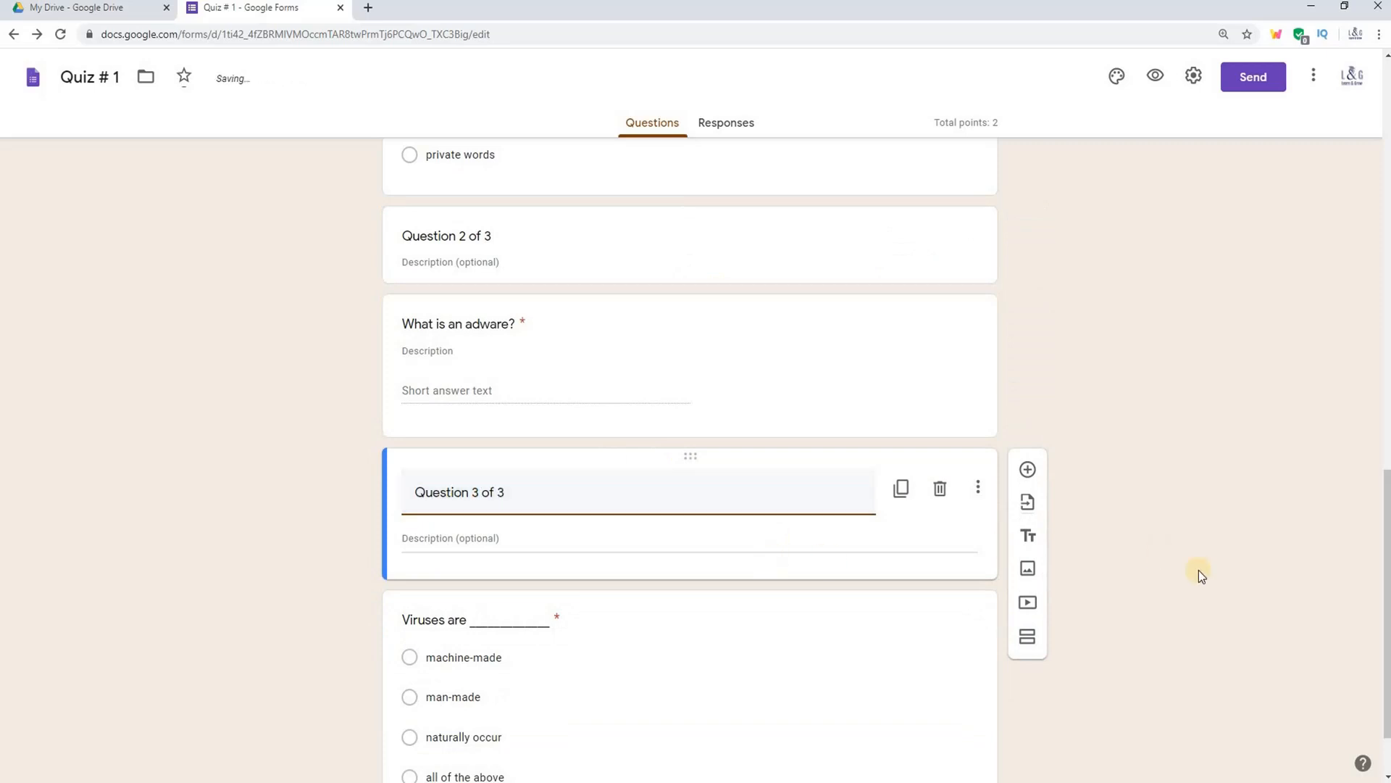
scroll(1385, 598, "down", 1)
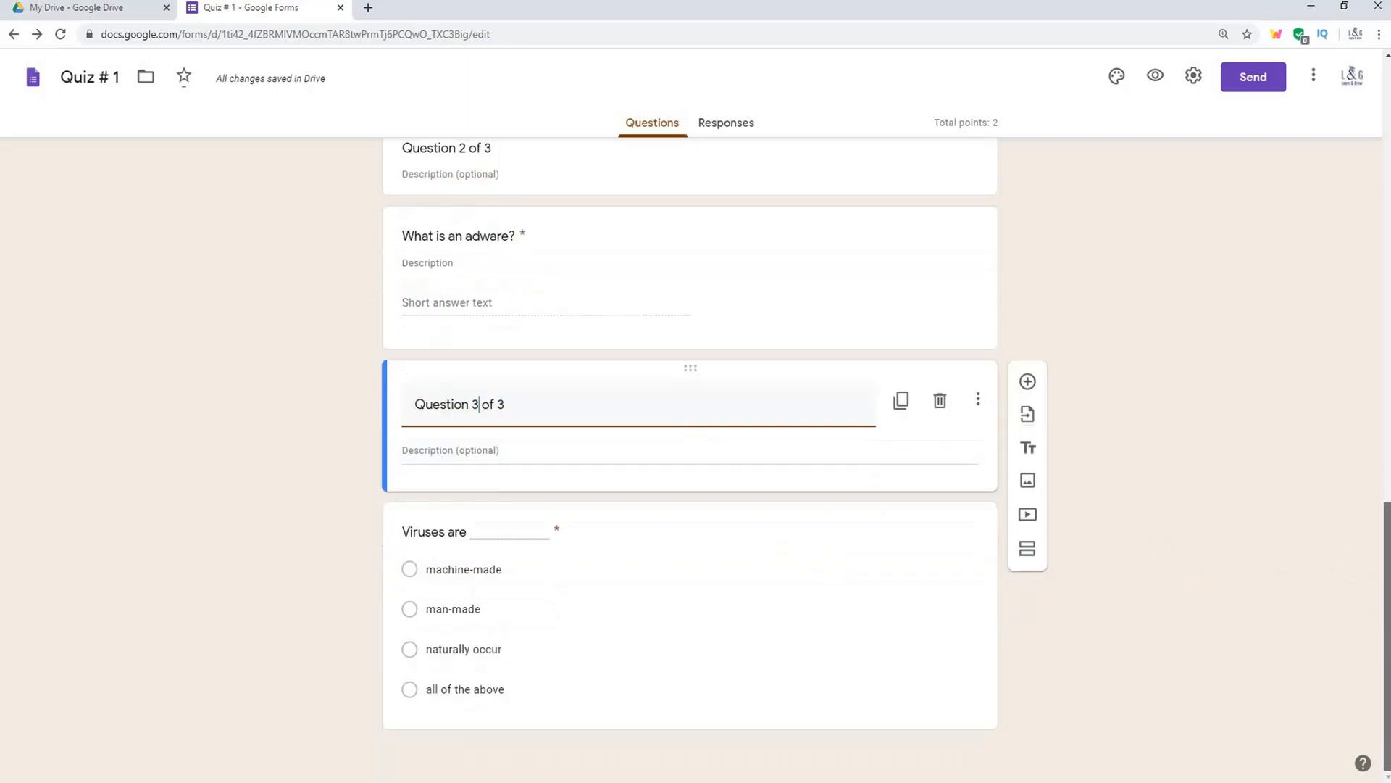
Step: Open the quiz preview and look through it from the header to the viruses question
scroll(1385, 598, "up", 4)
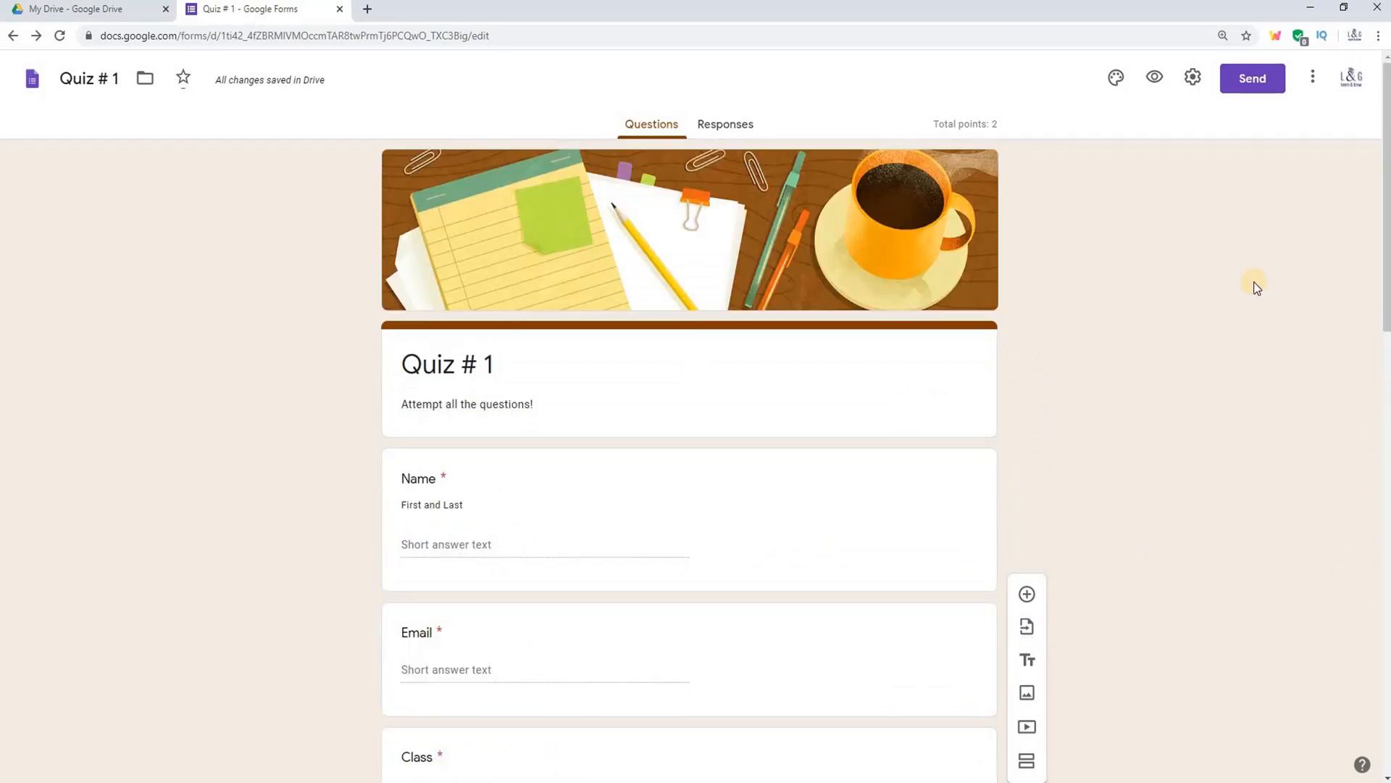
left_click(1158, 85)
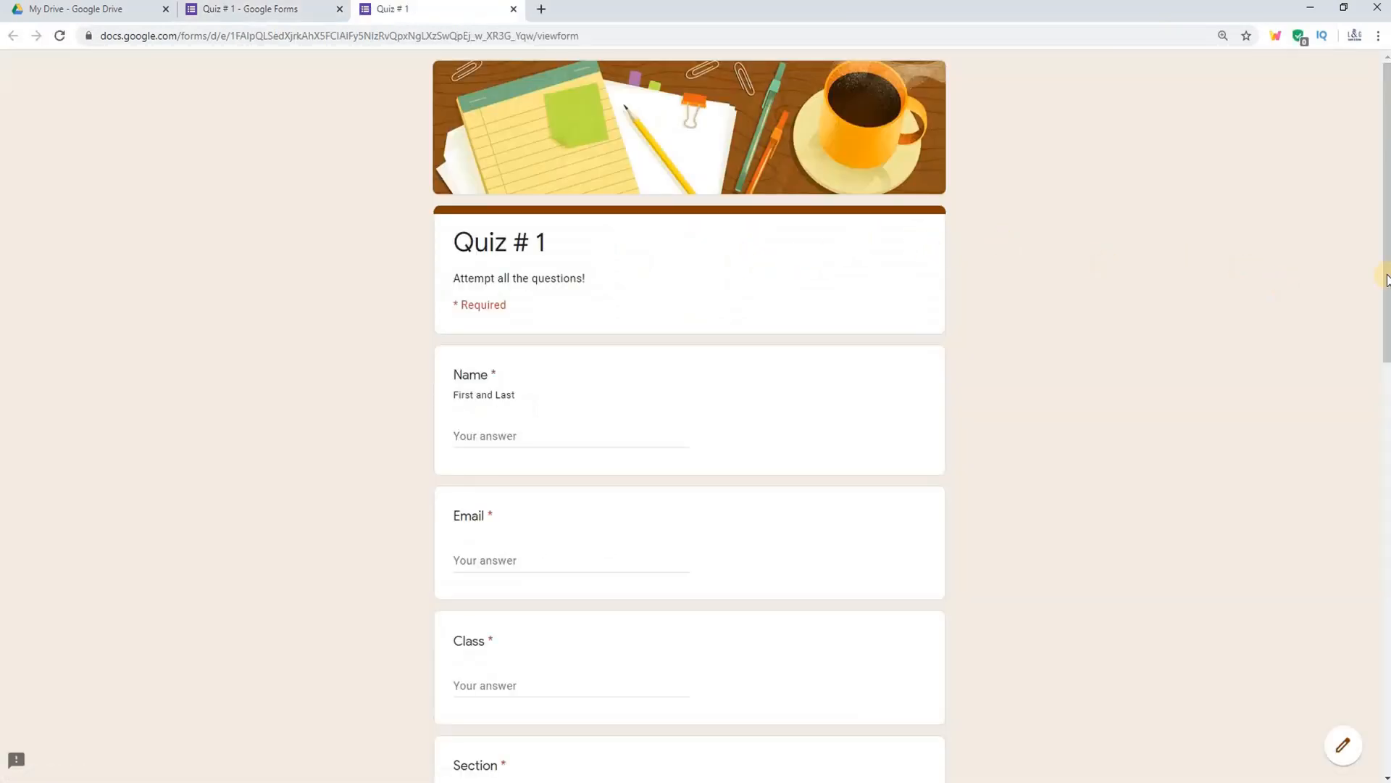
left_click_drag(1386, 279, 1390, 480)
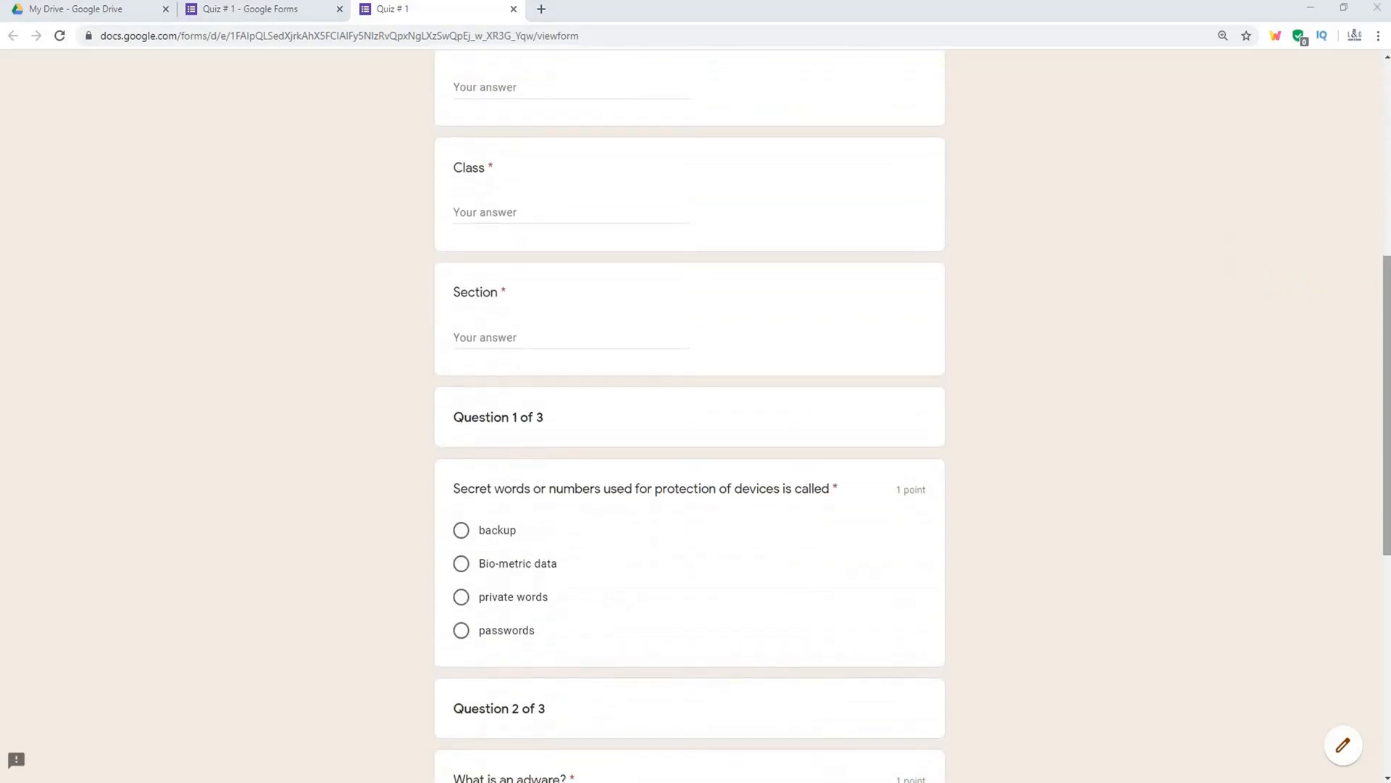
left_click_drag(1389, 538, 1389, 666)
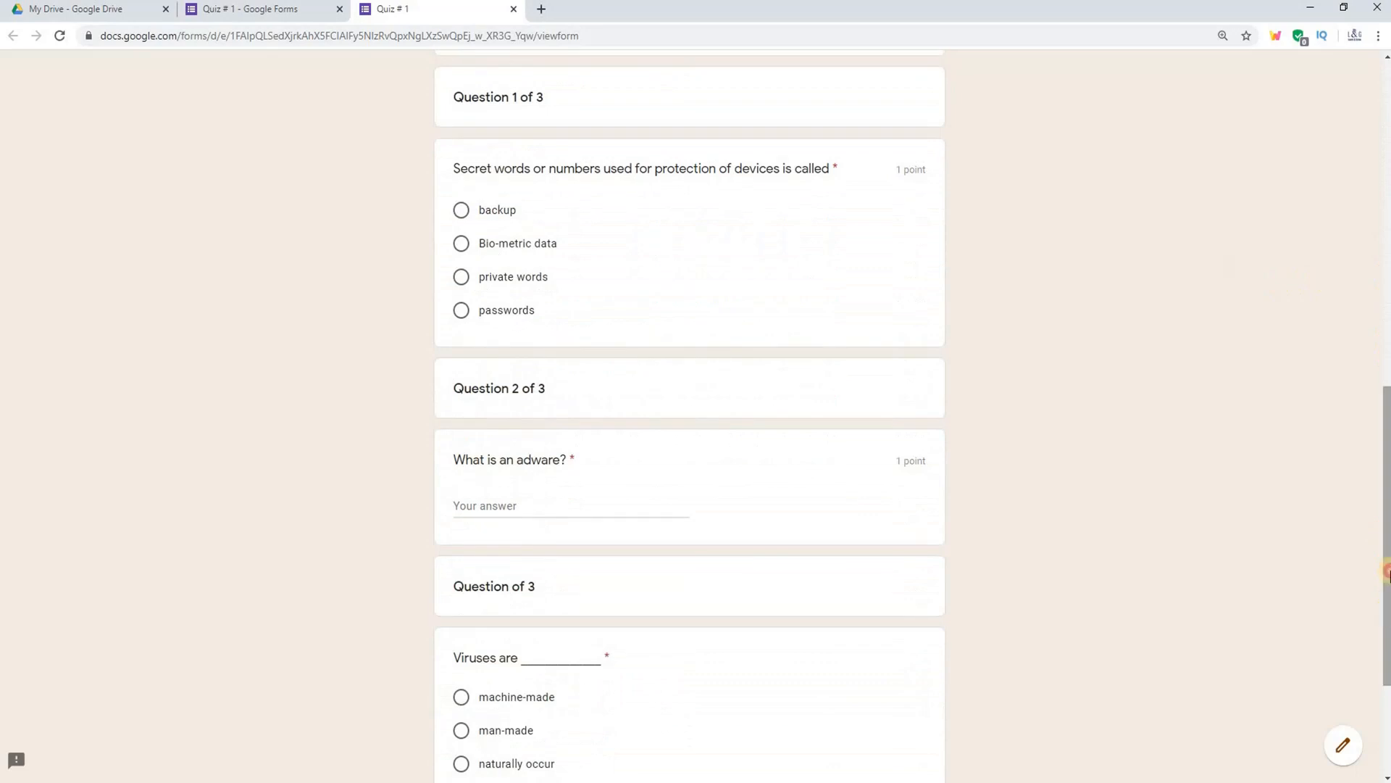
left_click_drag(1384, 392, 994, 123)
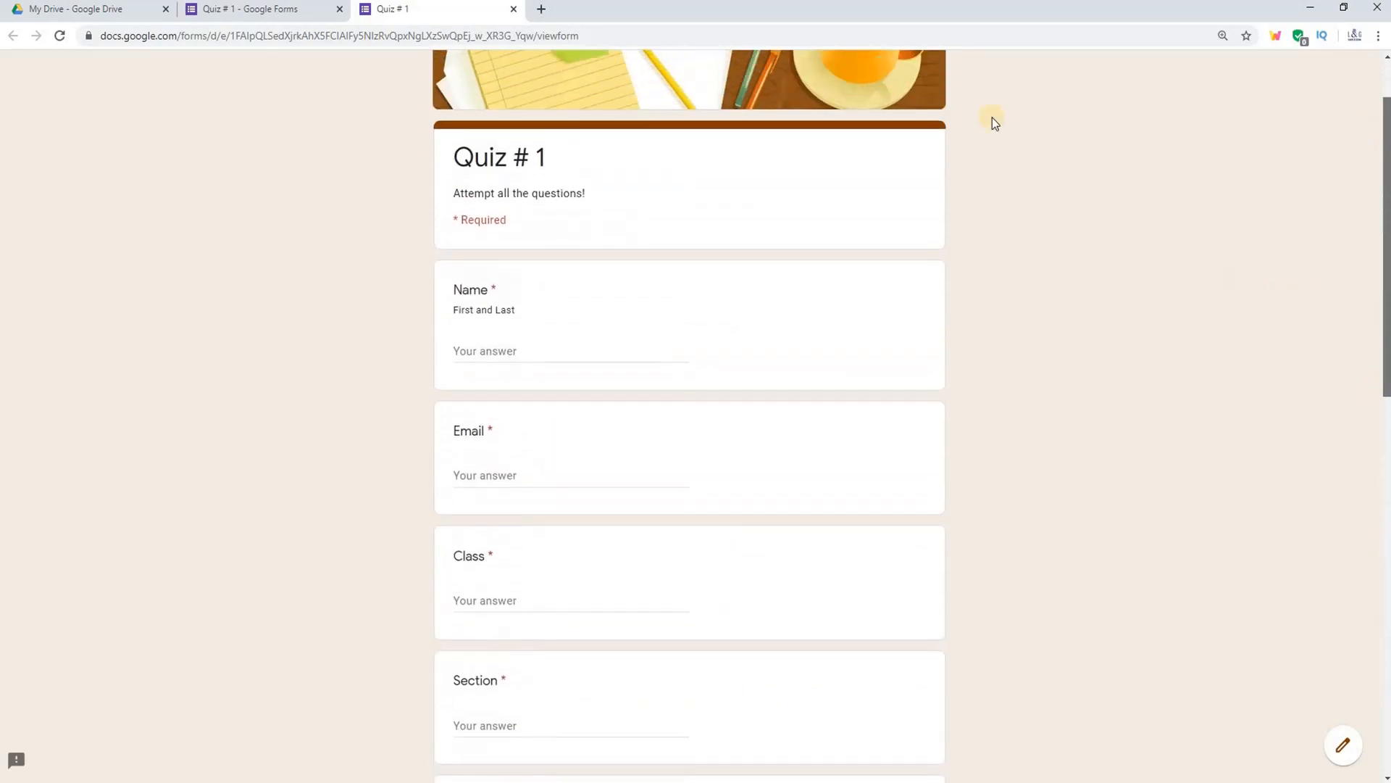
Step: Fill in the student's name and e-mail address in the previewed quiz
left_click(483, 355)
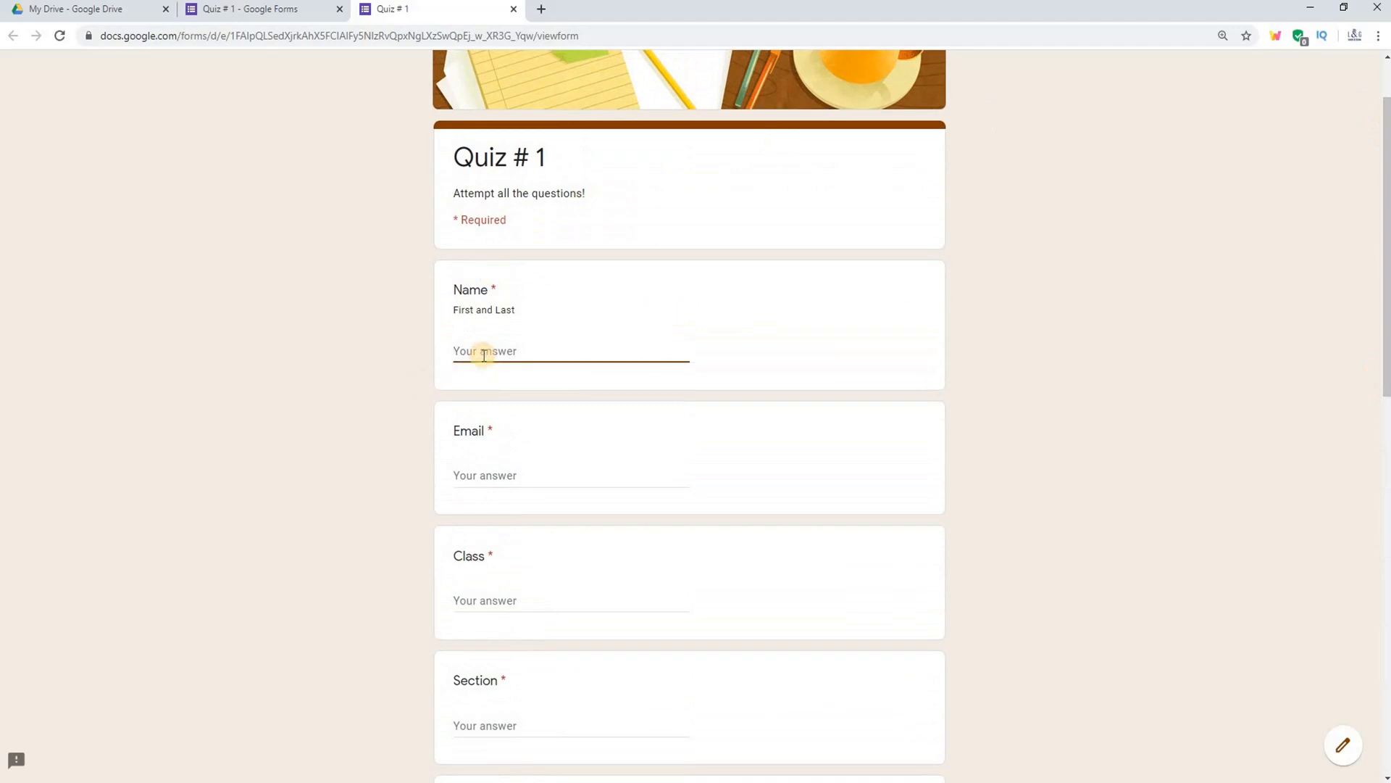
type("Ali")
left_click(468, 479)
type("xyz@gma")
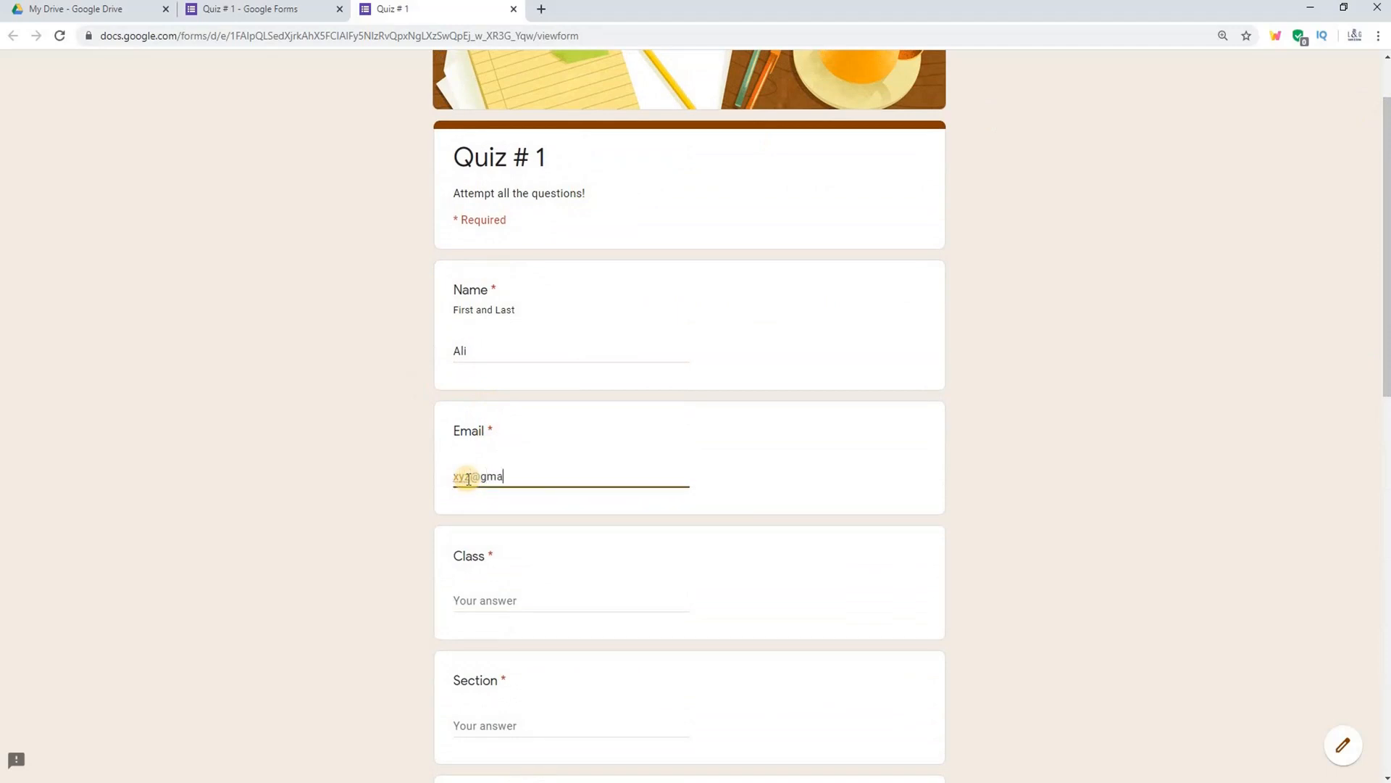
type("il.com")
Step: Enter "Grade 4" as the class and "A" as the section in the previewed quiz
left_click(490, 601)
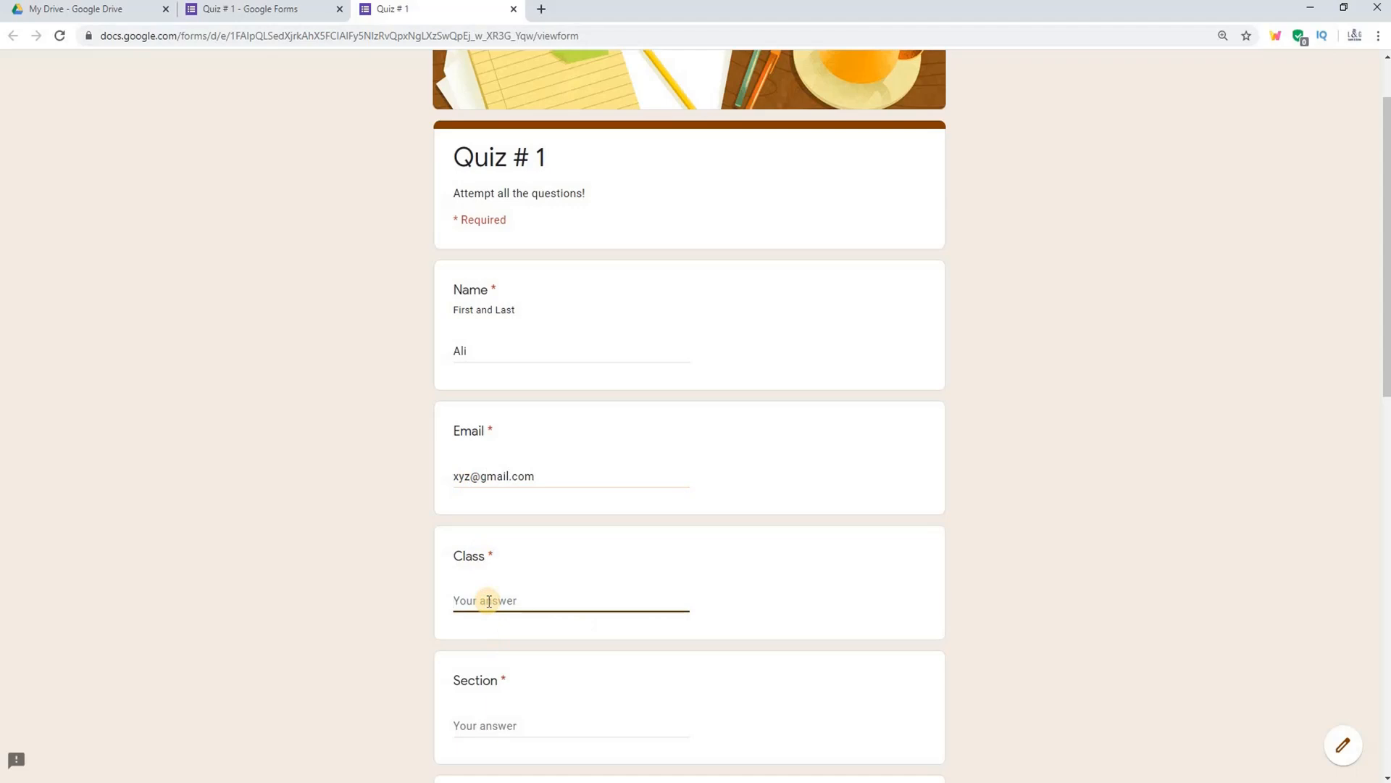
type("Grade 4")
scroll(835, 326, "down", 5)
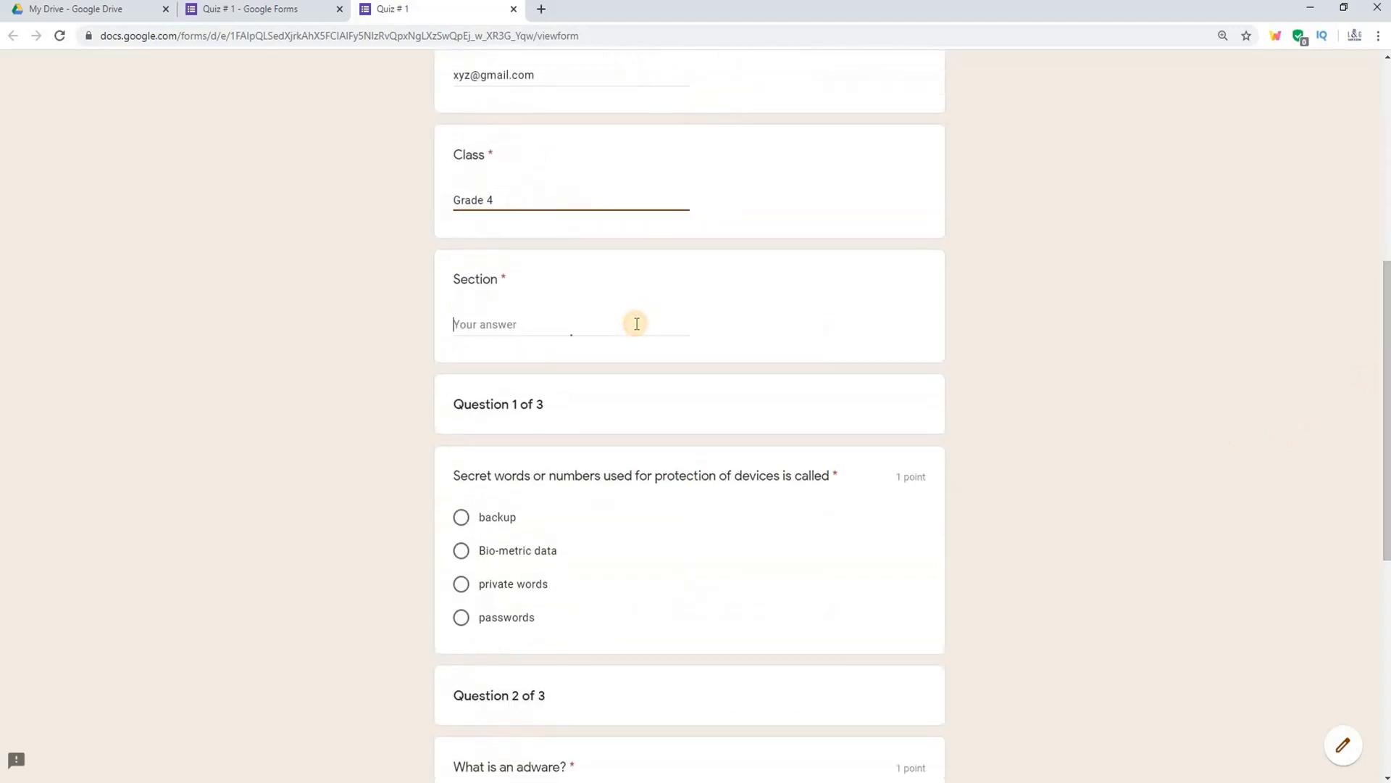
left_click(636, 323)
type("A")
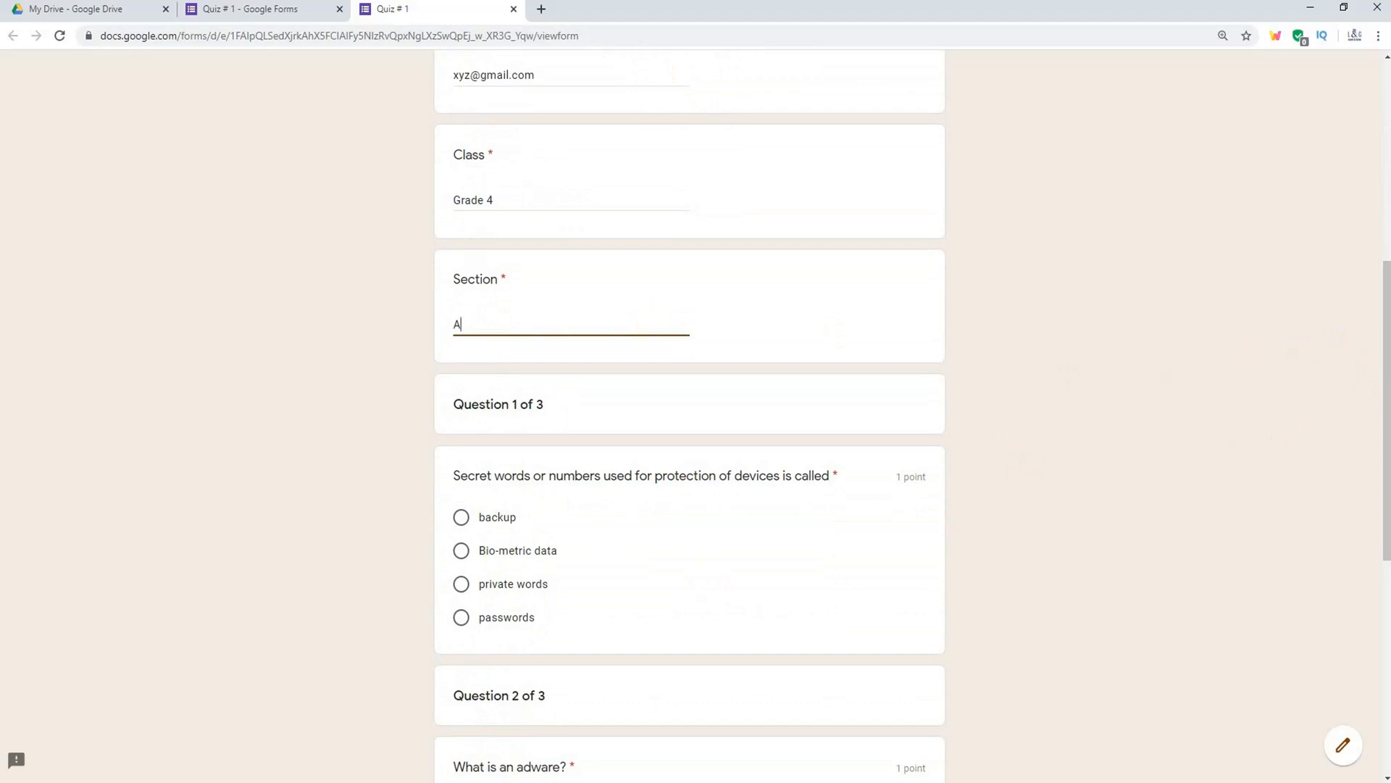
Step: Answer "passwords" to the secret words question and "man-made" to the viruses question, and try to submit with the adware answer left blank
left_click_drag(1385, 368, 1388, 419)
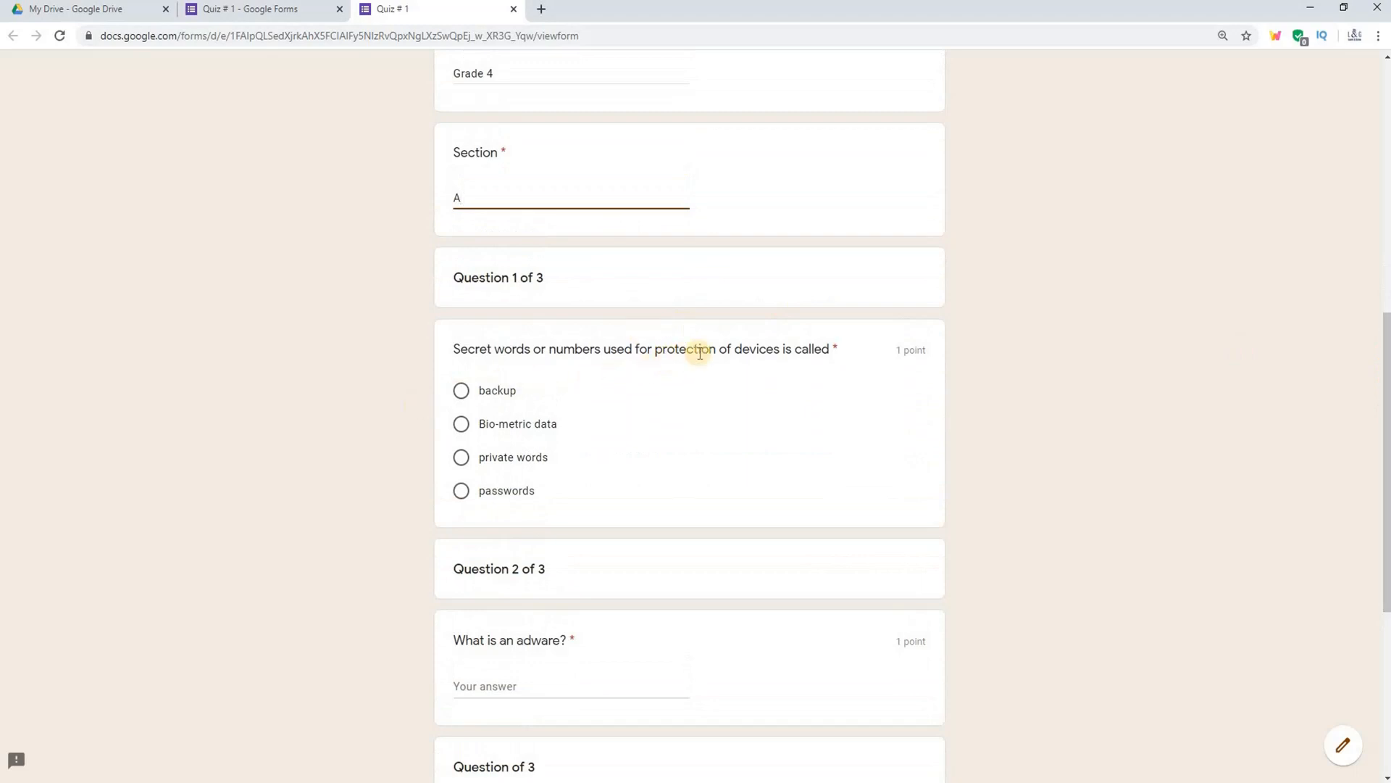
left_click(462, 491)
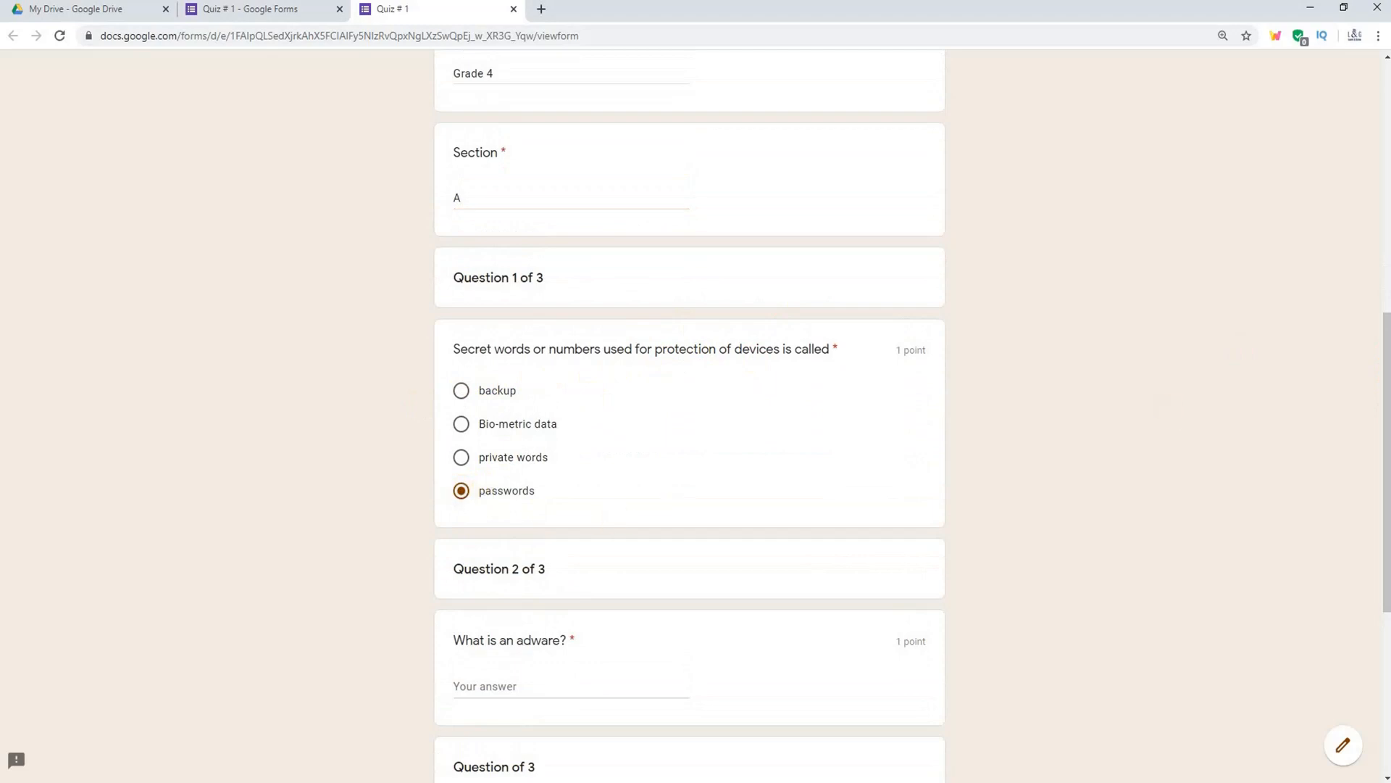
left_click_drag(1387, 350, 1387, 468)
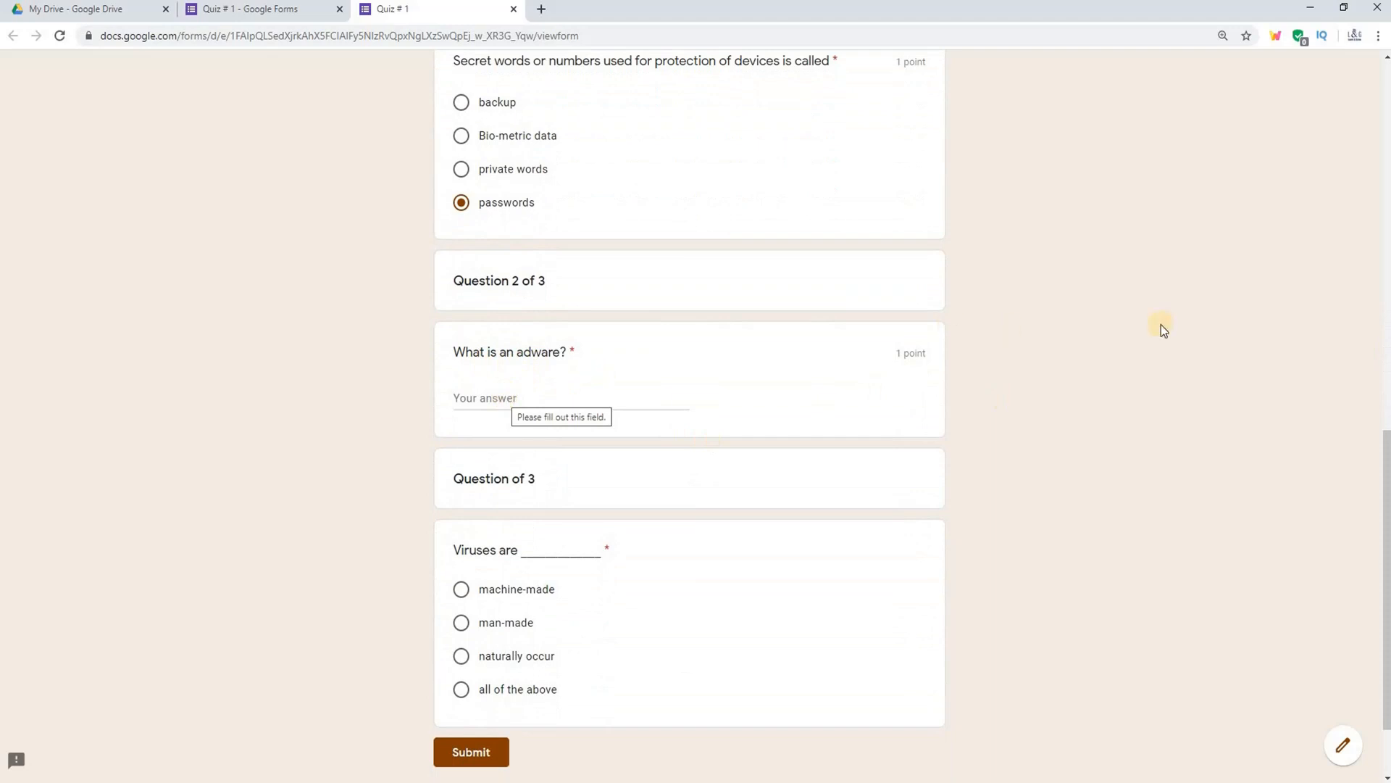
left_click_drag(1385, 460, 1384, 500)
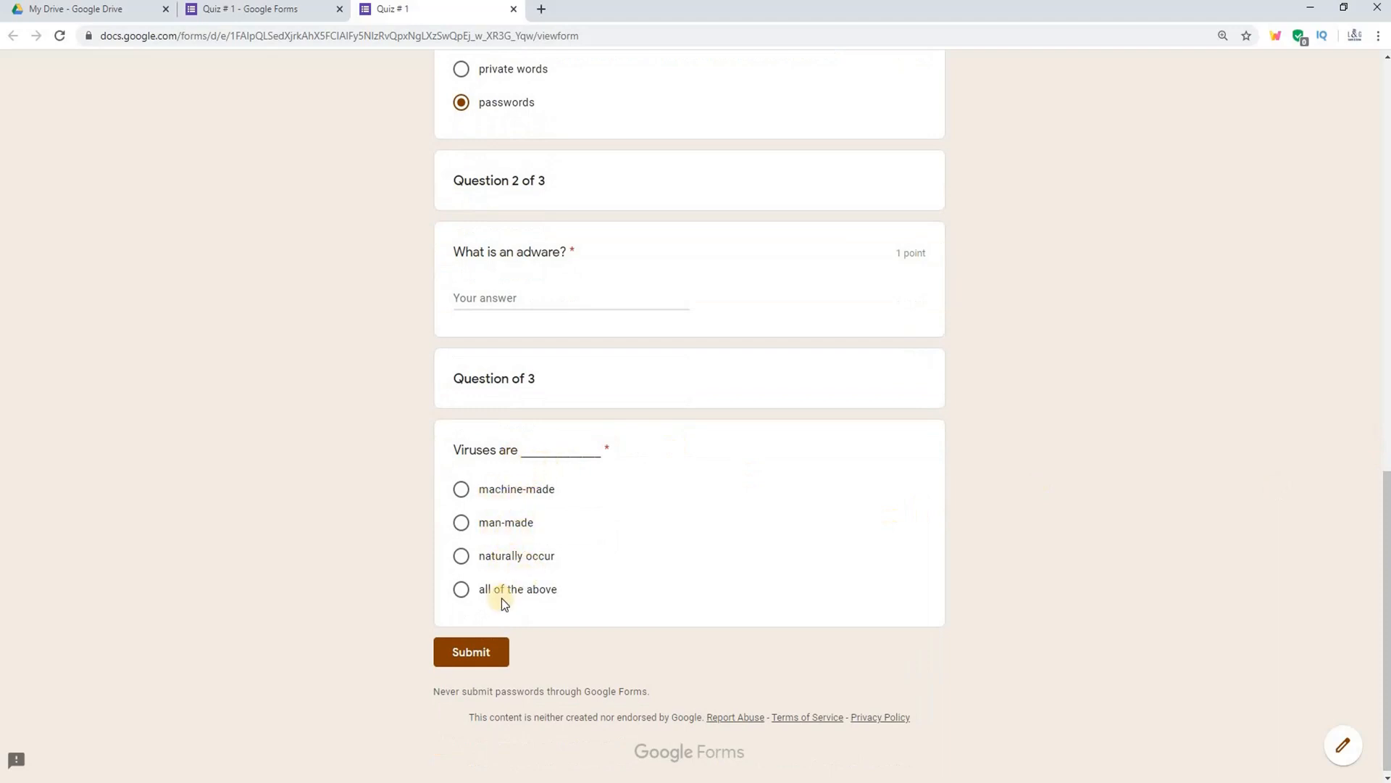
left_click(510, 523)
left_click(474, 654)
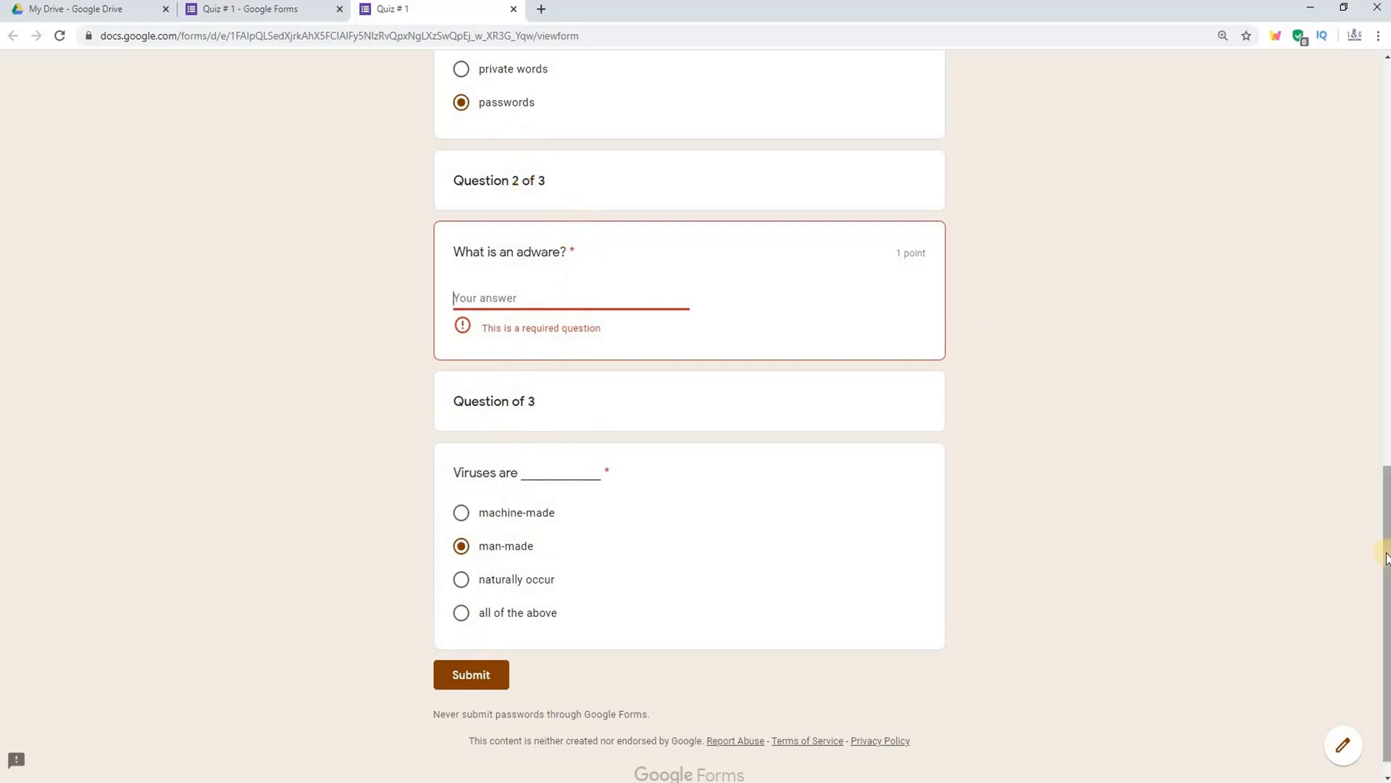
Step: Check the unanswered adware question in the preview, leave the preview without saving the test answers, and return to the form editor
scroll(1385, 529, "up", 3)
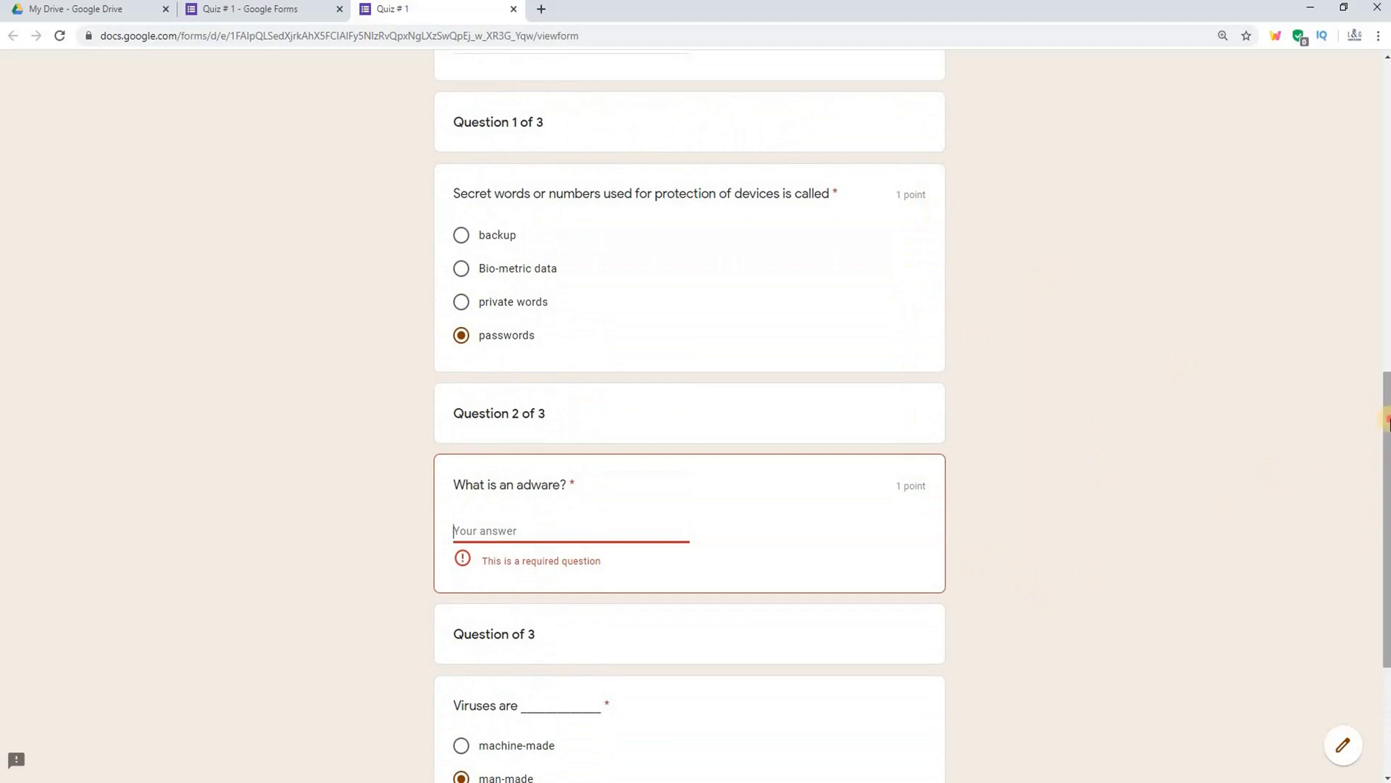
scroll(1382, 424, "down", 3)
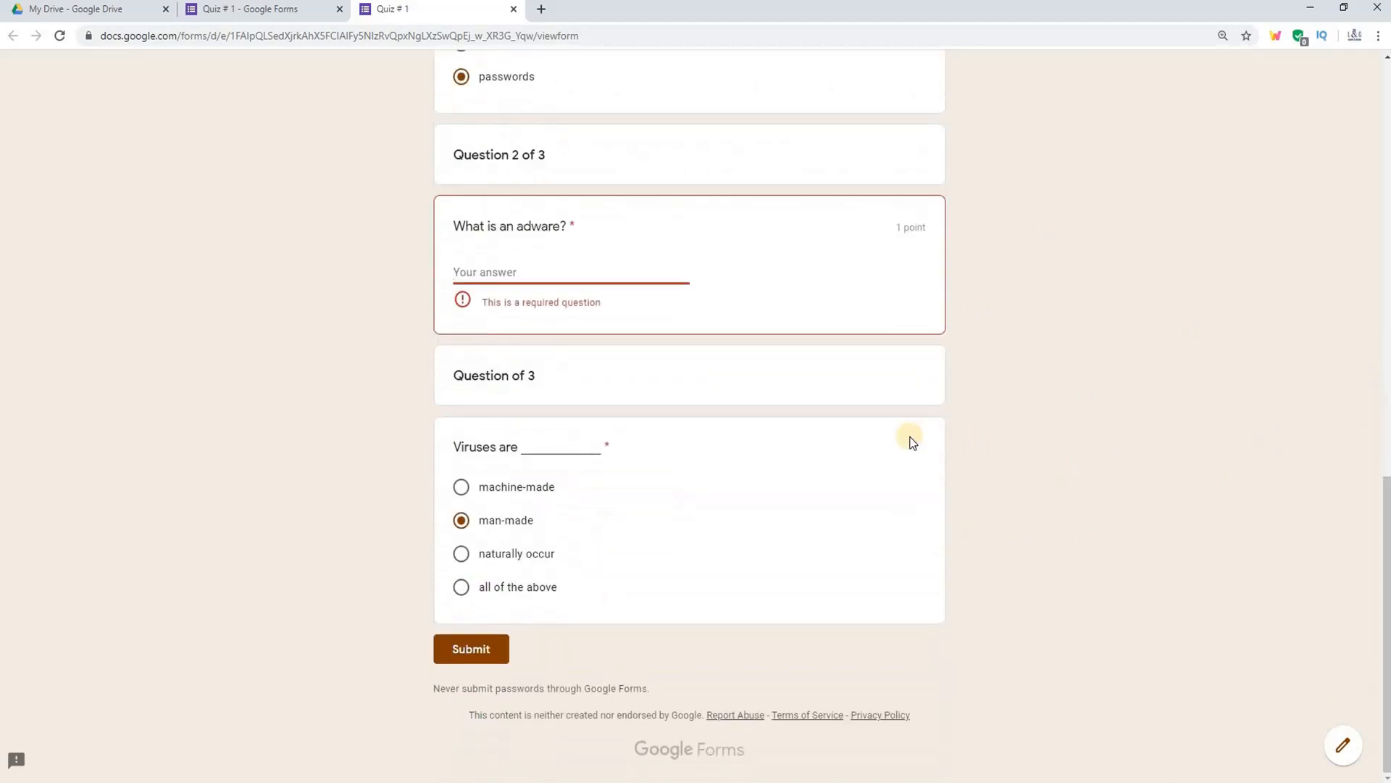
left_click(515, 9)
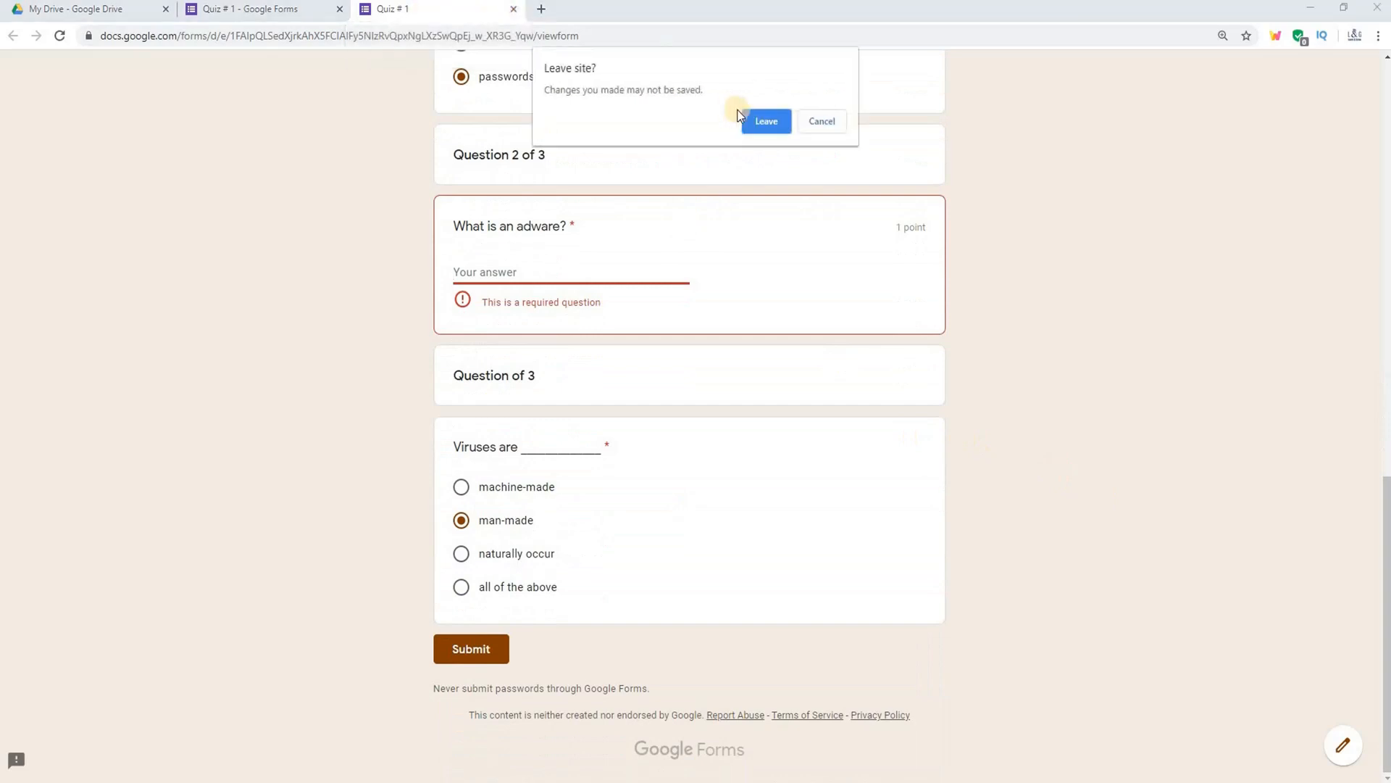
left_click(773, 120)
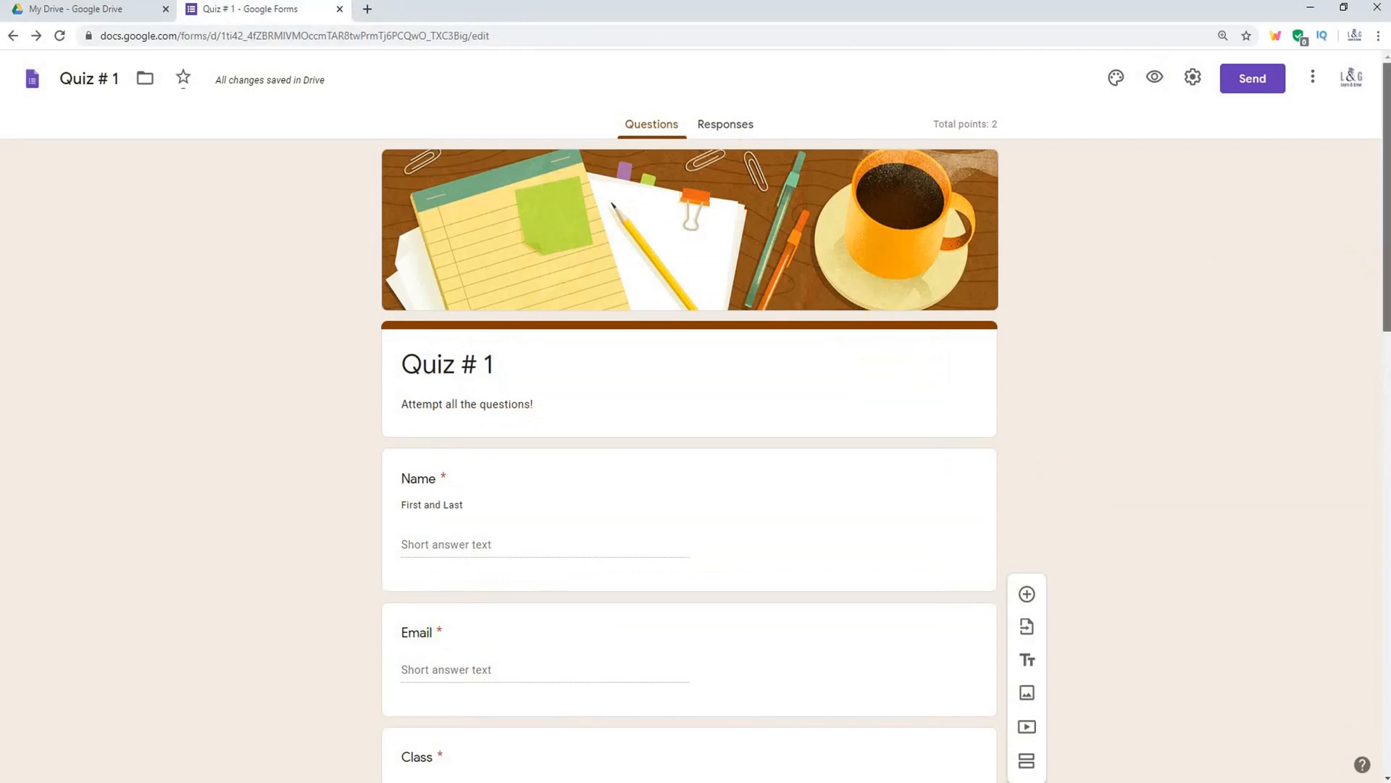
scroll(689, 464, "down", 4)
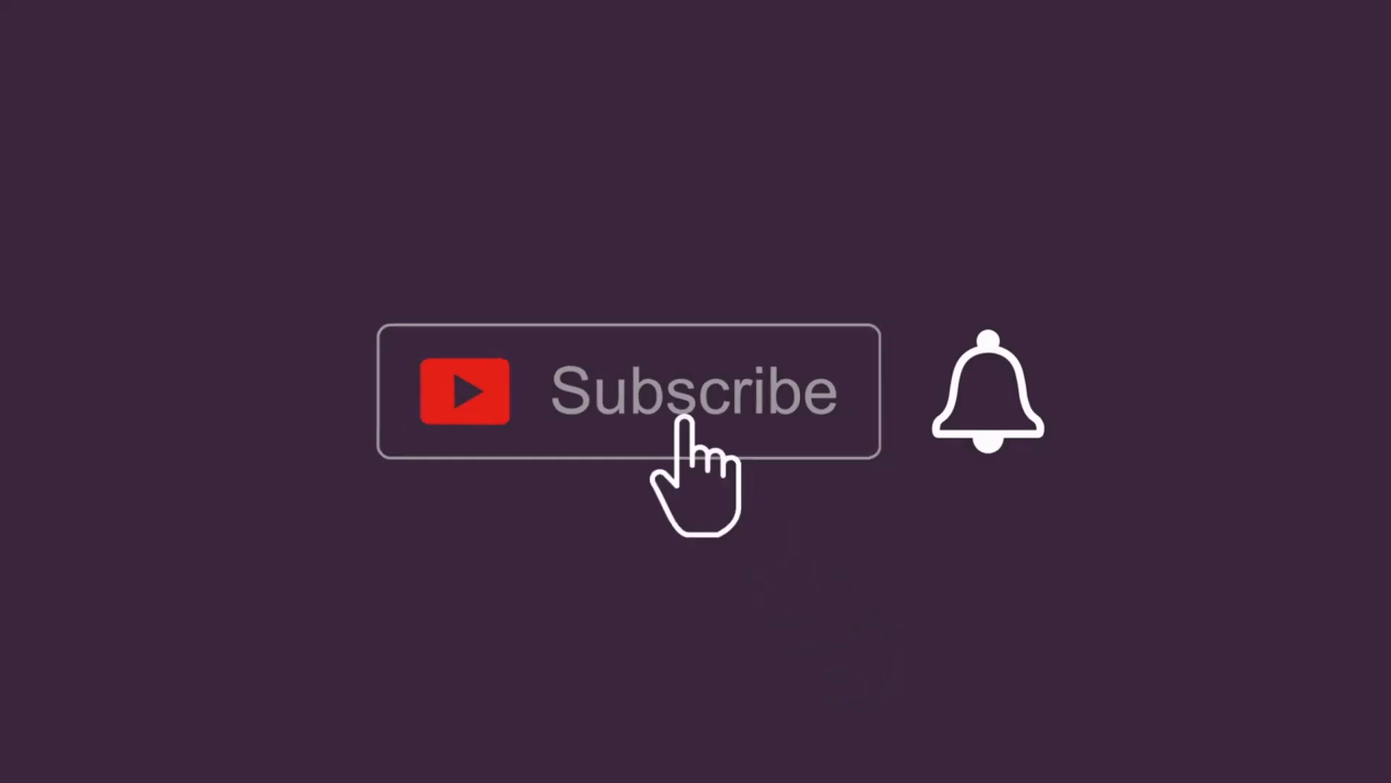